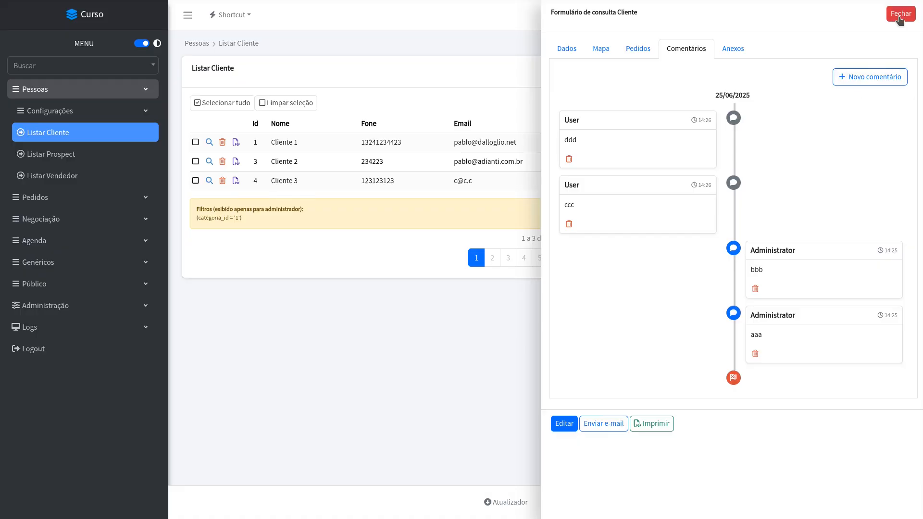
# Reopen Cliente 1's details and look over its Comentários timeline and the empty Novo comentário editor.
pyautogui.click(901, 14)
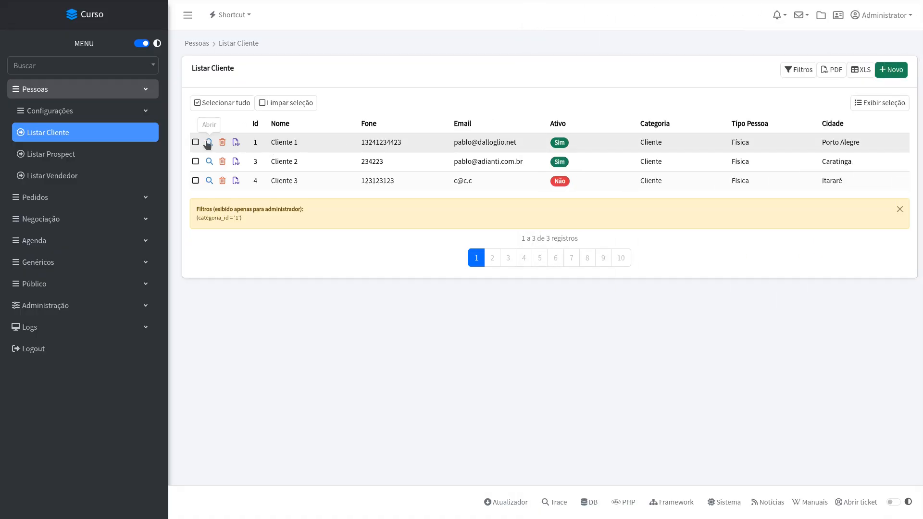
pyautogui.click(209, 143)
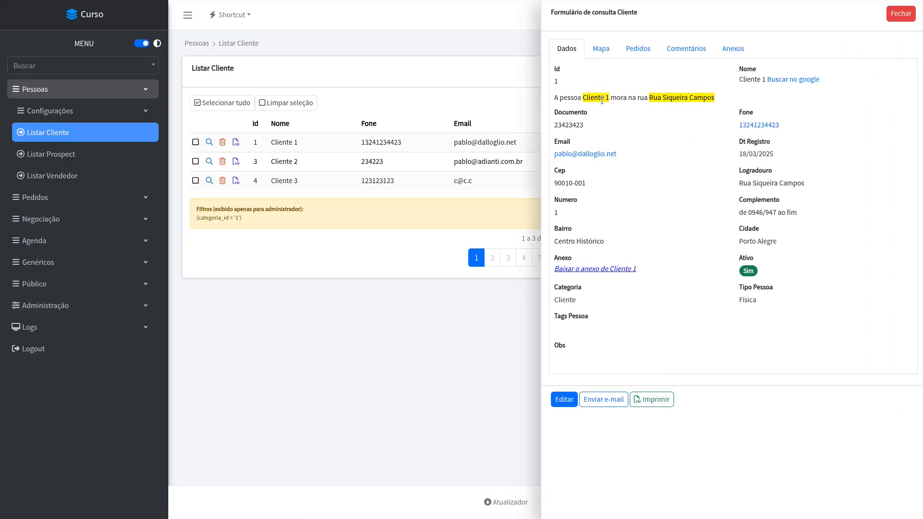
pyautogui.click(693, 49)
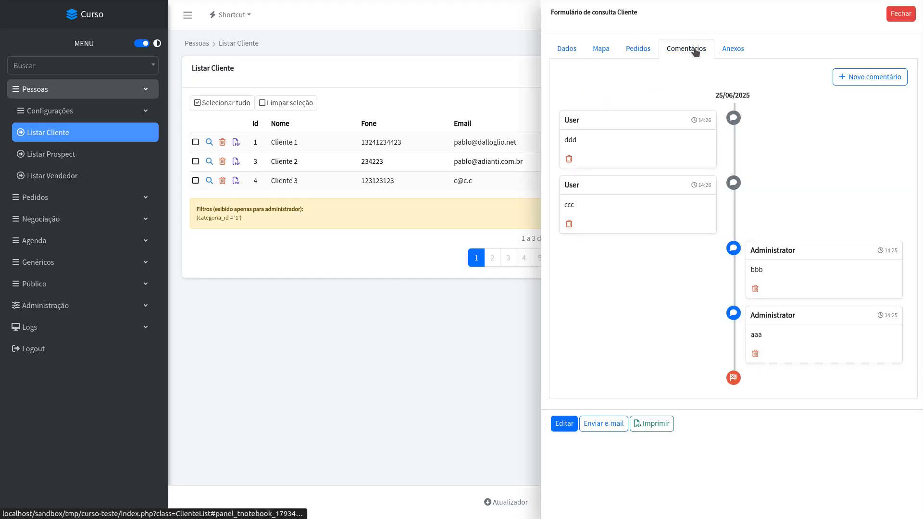
pyautogui.click(851, 81)
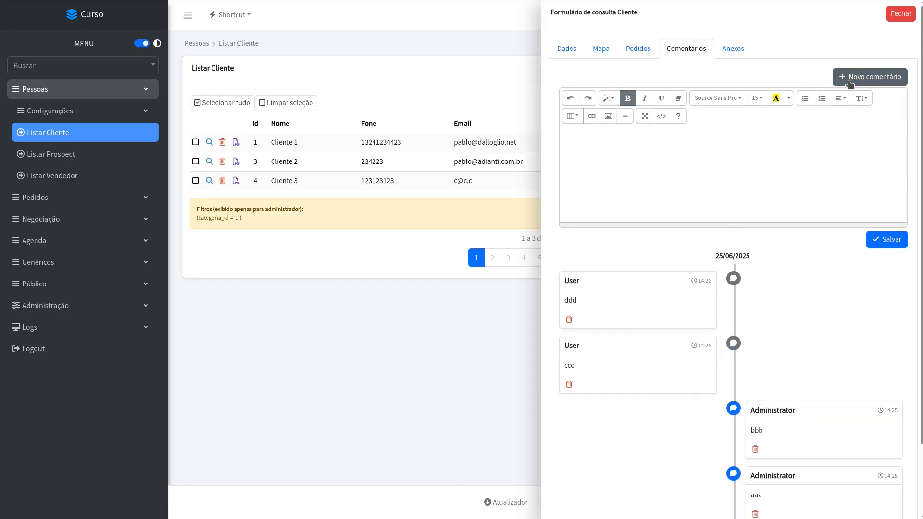
pyautogui.click(850, 79)
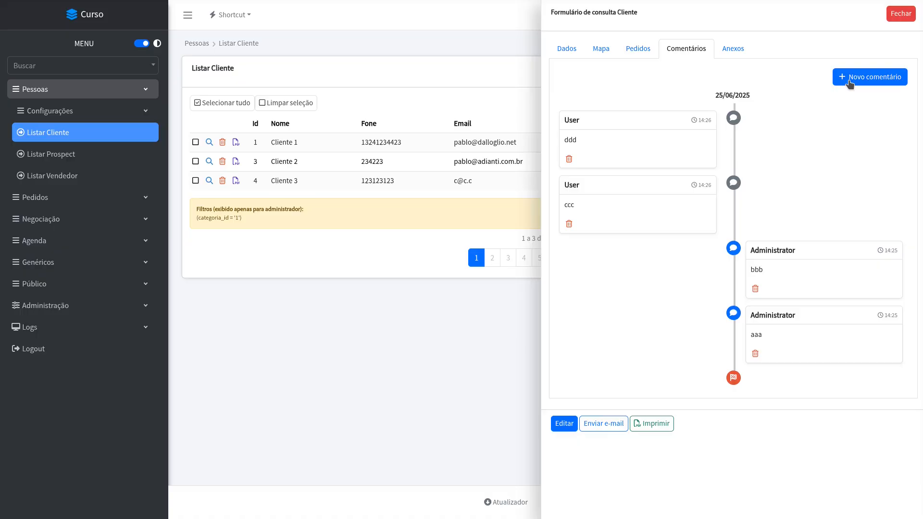
# Check Cliente 1's Dados tab and edit form, then close the details panel.
pyautogui.click(566, 50)
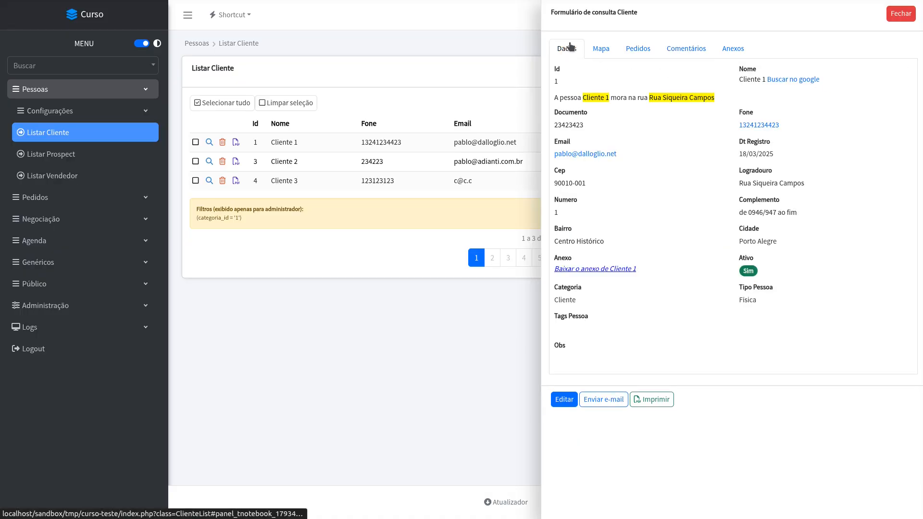
pyautogui.click(670, 52)
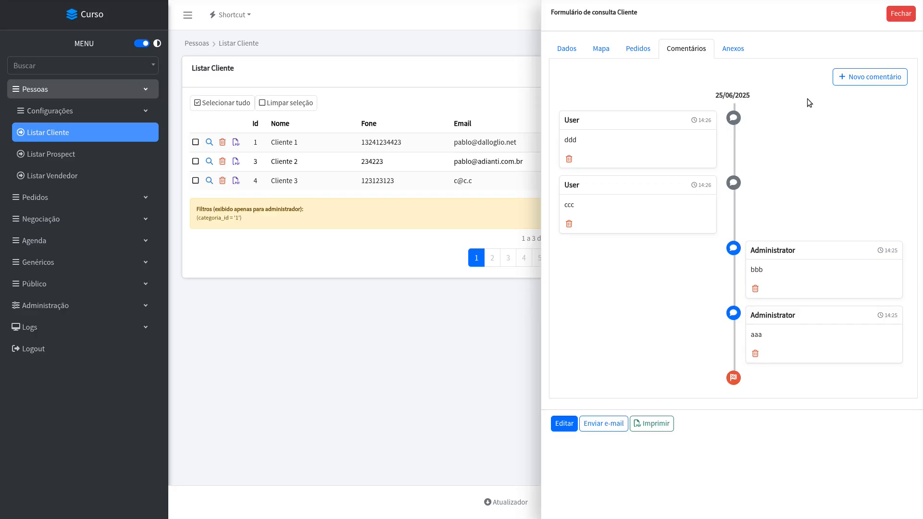
pyautogui.click(563, 423)
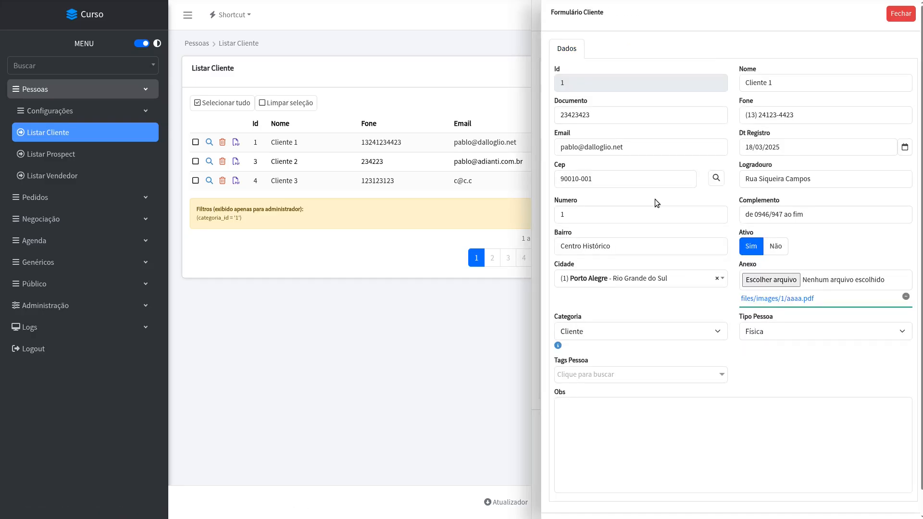
pyautogui.click(900, 14)
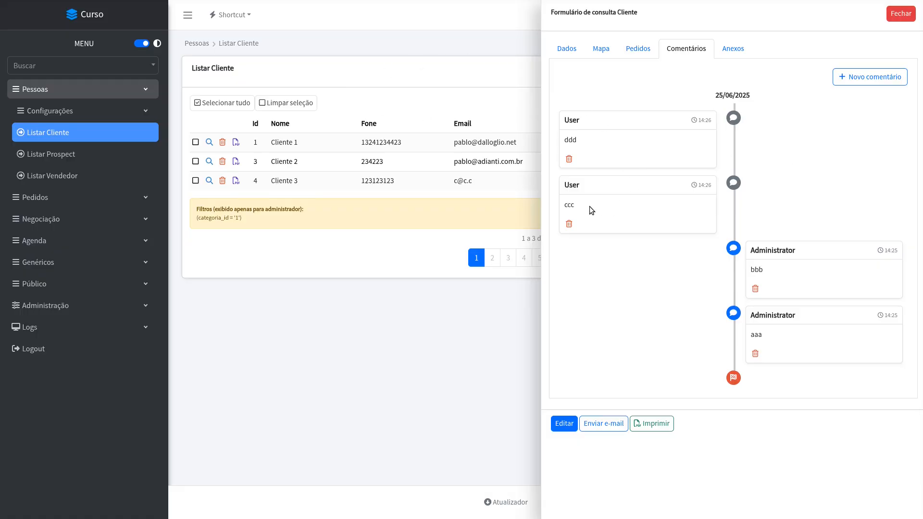
pyautogui.click(901, 13)
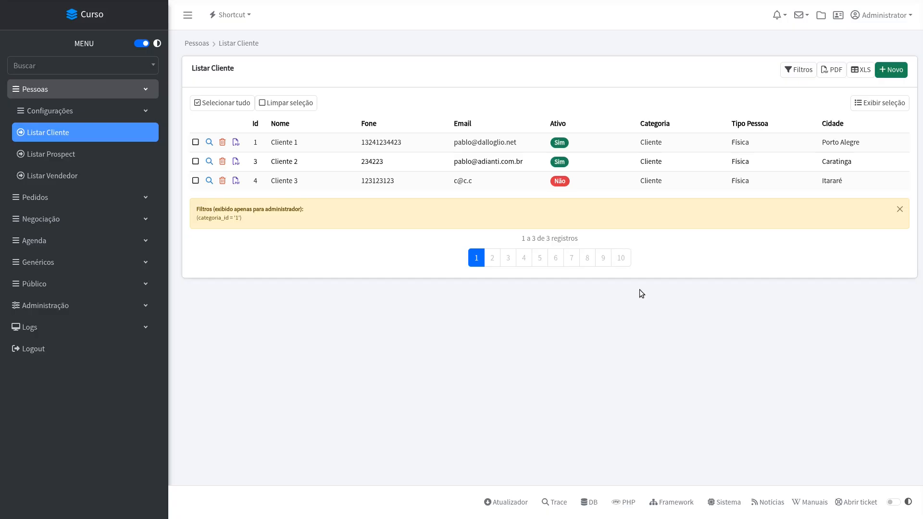
# Compare Cliente 1's details and Últimos pedidos in the other instance, then show its Comentários timeline here.
pyautogui.click(209, 143)
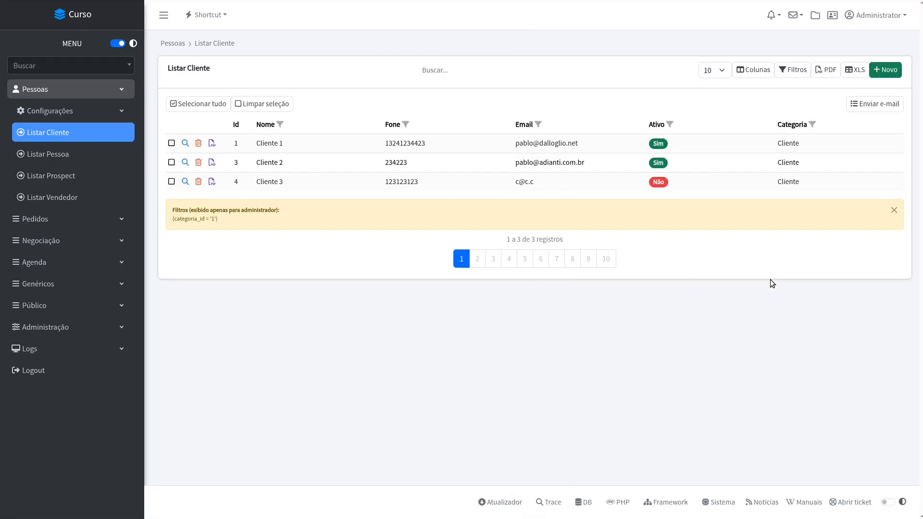
pyautogui.click(185, 143)
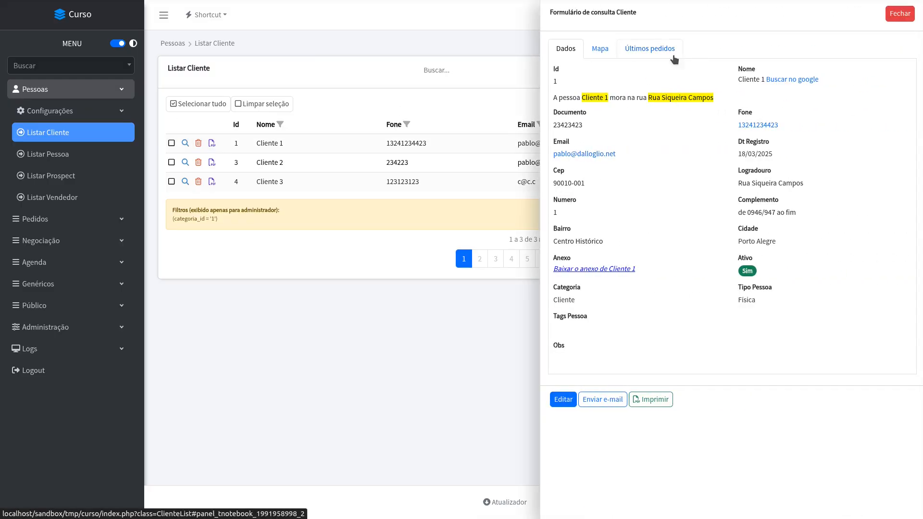
pyautogui.click(901, 13)
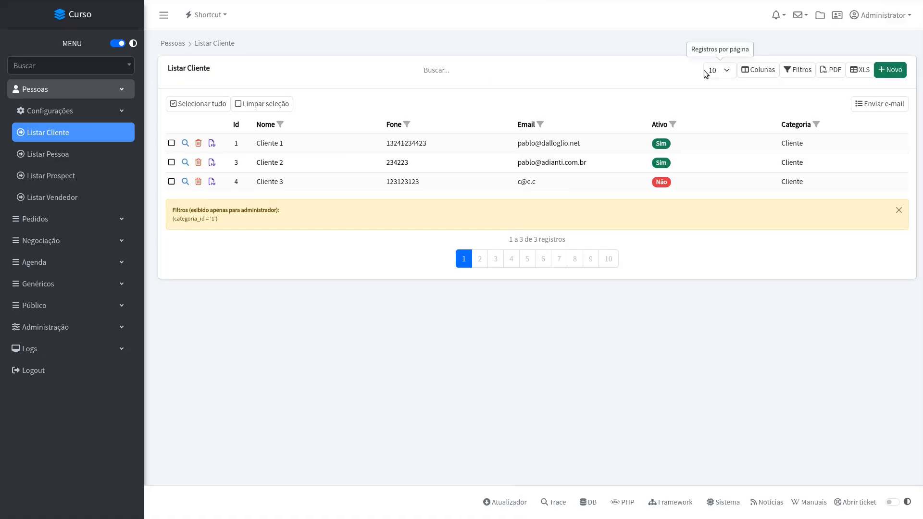
pyautogui.click(186, 144)
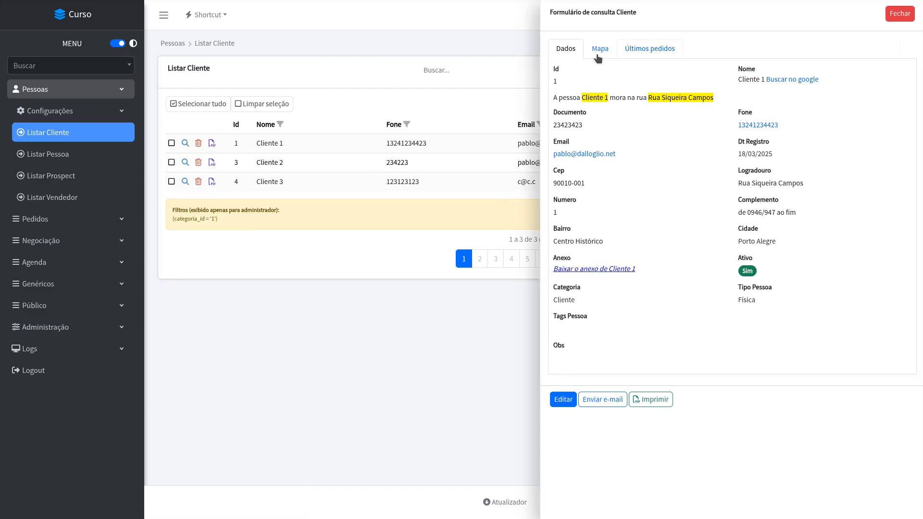
pyautogui.click(665, 54)
pyautogui.click(900, 13)
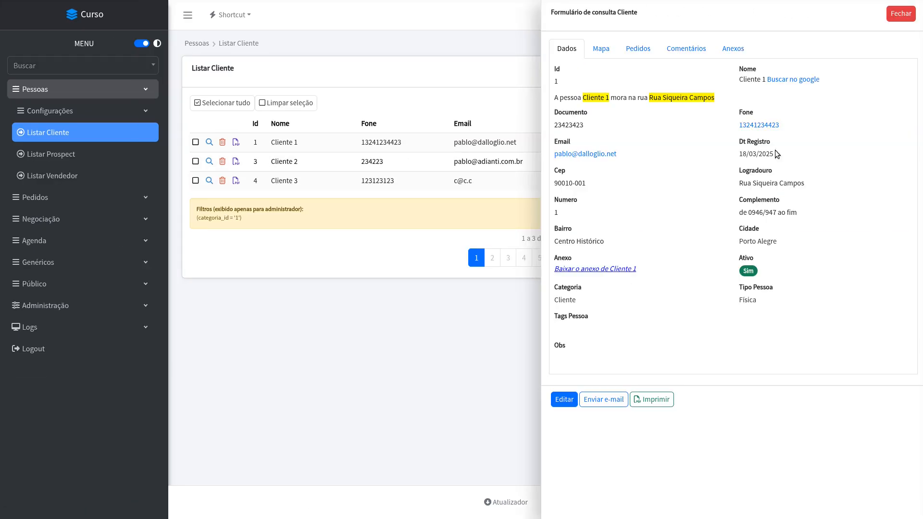
pyautogui.click(693, 50)
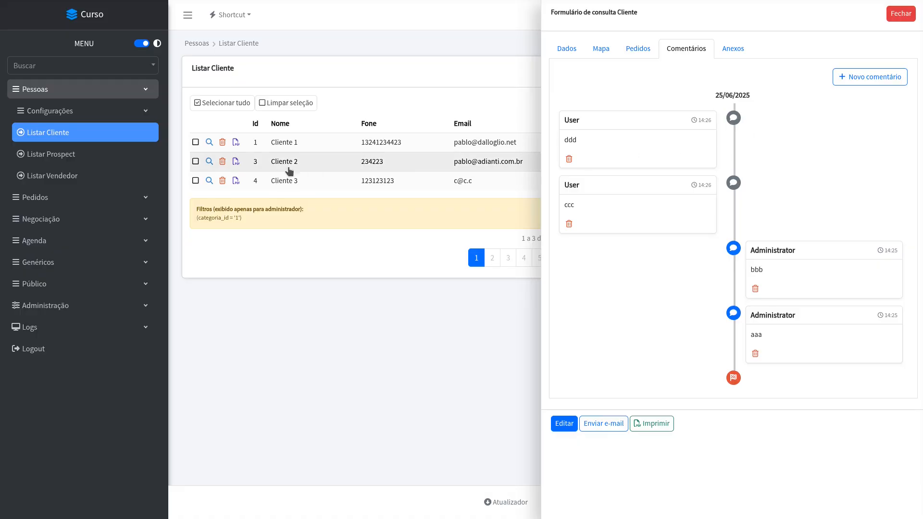
# Save a comment reading 'teste' on Cliente 1's Comentários timeline and switch to Creator Studio.
pyautogui.click(210, 142)
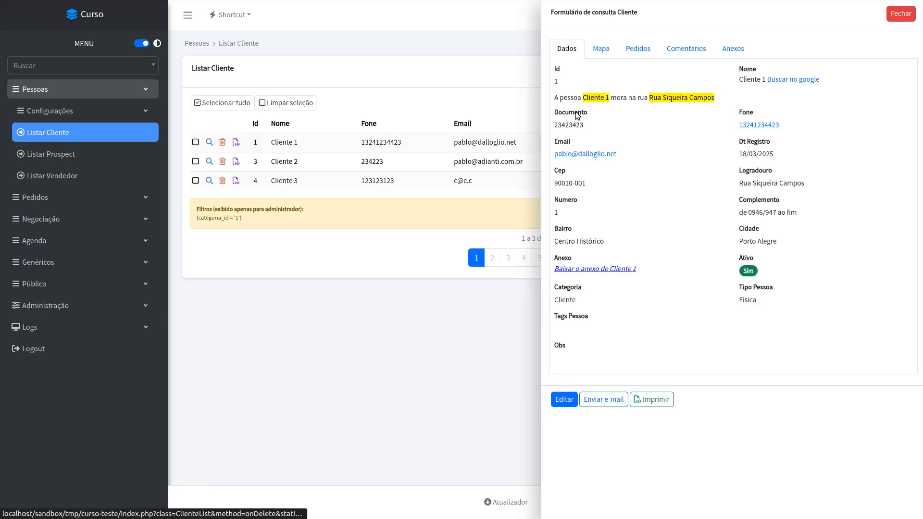
pyautogui.click(698, 52)
pyautogui.click(881, 76)
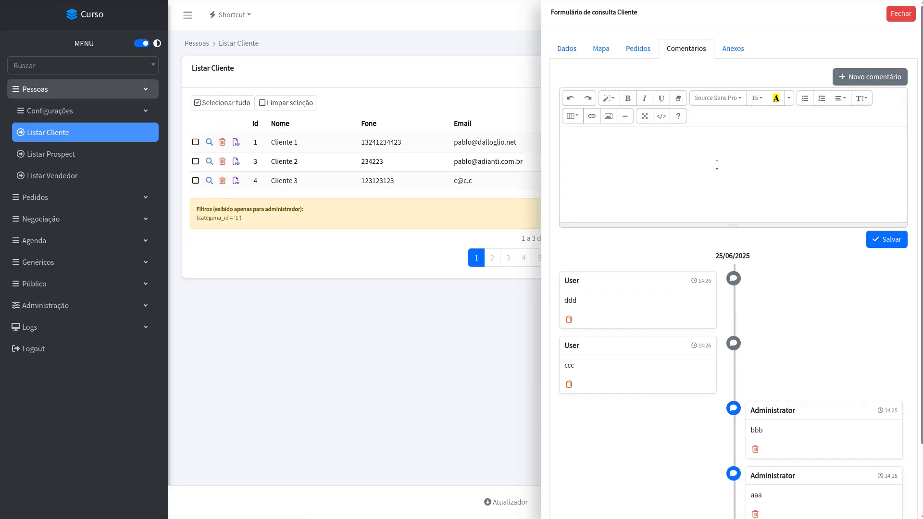
pyautogui.write('teste')
pyautogui.click(887, 239)
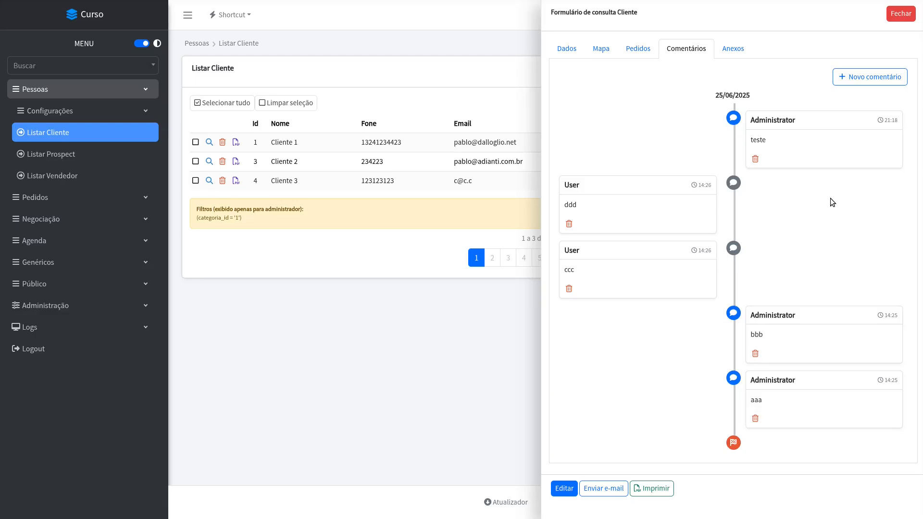
pyautogui.hotkey('ctrl', 'Tab')
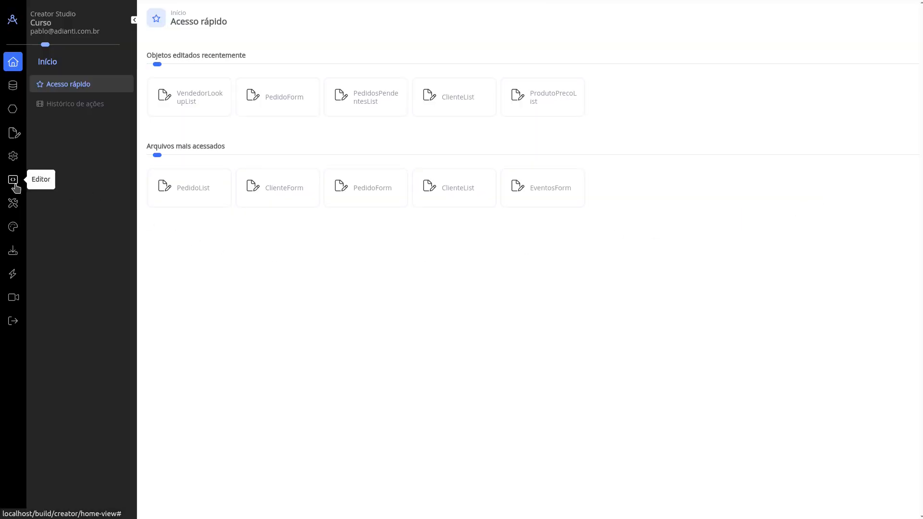
# Open the Curso database's Tabelas page from the Editor's Databases section.
pyautogui.click(16, 187)
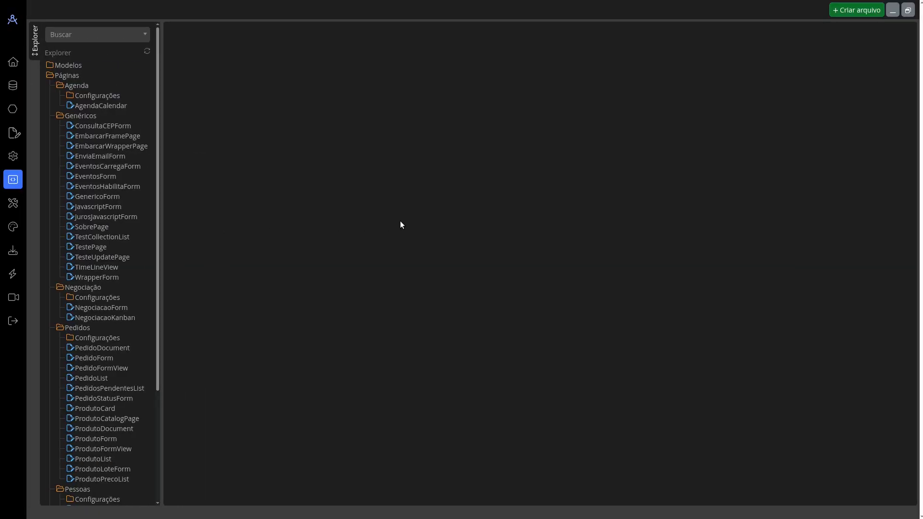
pyautogui.click(13, 85)
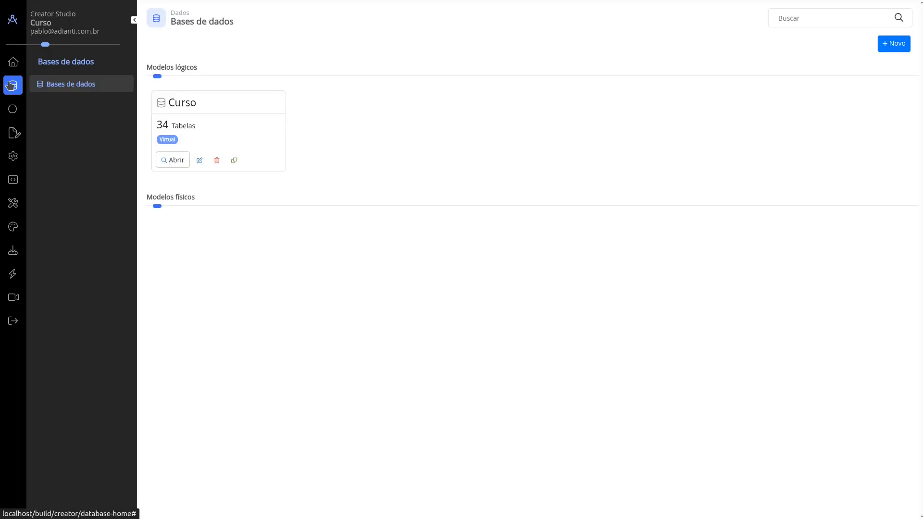
pyautogui.click(211, 129)
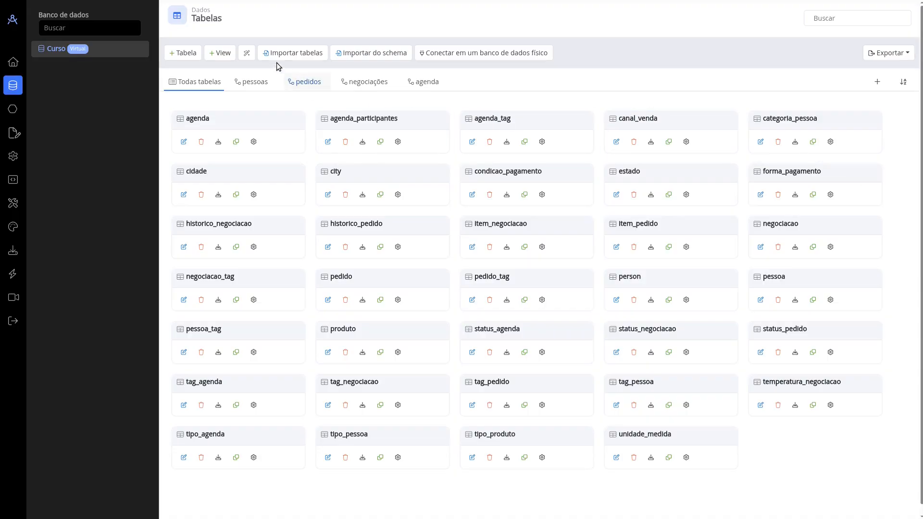
# Quick-create pessoa_comentario from a pasted schema: id, created_at, created_by, conteudo, pessoa_id referencing pessoa.id.
pyautogui.click(247, 52)
pyautogui.moveTo(354, 221); pyautogui.dragTo(196, 152)
pyautogui.write('pessoa_comentario         id:int PK AI         created_at:datetime         created_by:varchar(255)         conteudo:text         pessoa_id:int > pessoa.id')
pyautogui.press('Up')
pyautogui.press('Up')
pyautogui.press('Up')
pyautogui.press('Up')
pyautogui.press('Up')
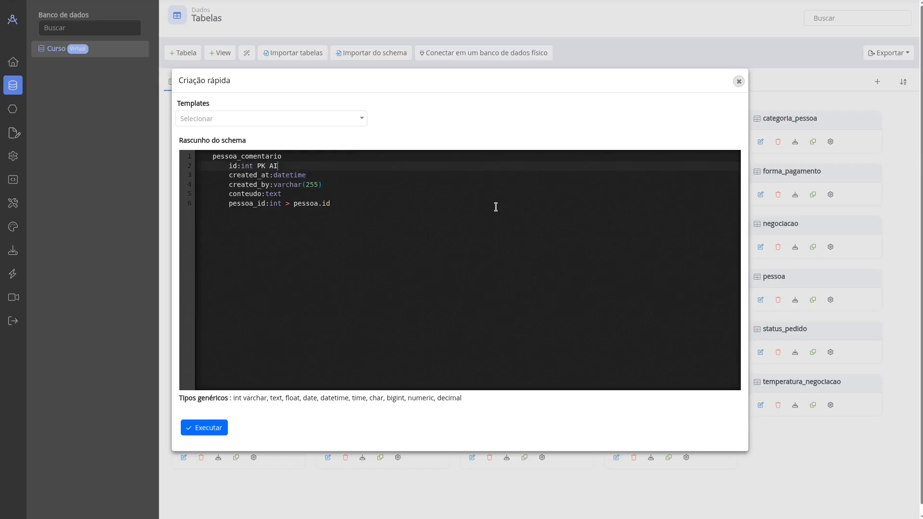
pyautogui.press('Home')
pyautogui.press('BackSpace')
pyautogui.press('BackSpace')
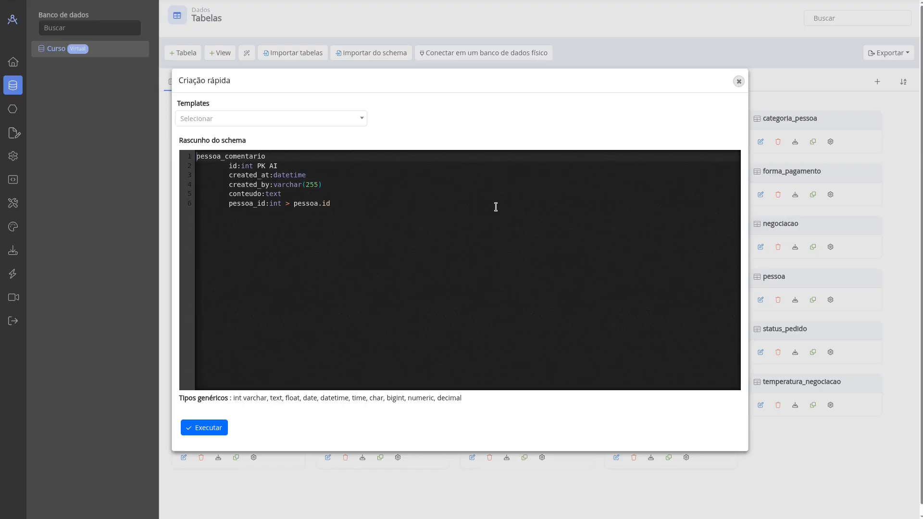
pyautogui.press('Down')
pyautogui.moveTo(228, 167); pyautogui.dragTo(336, 205)
pyautogui.click(336, 205)
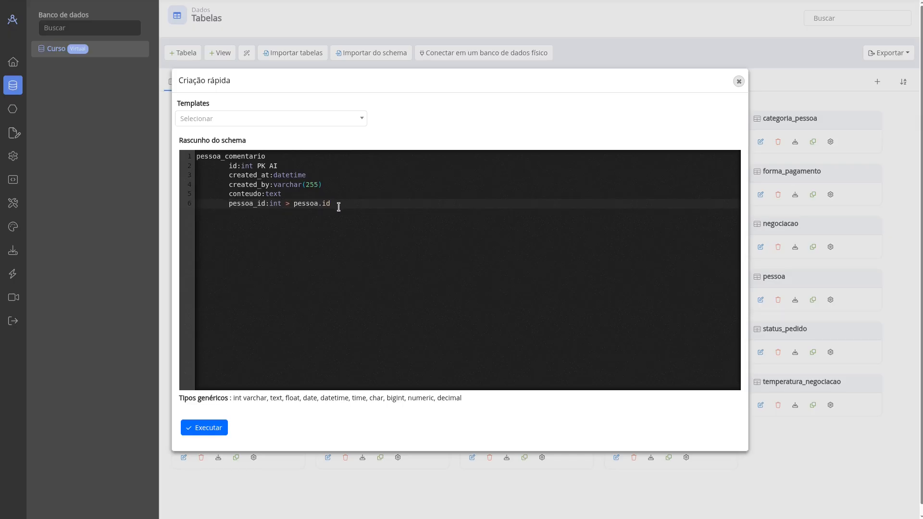
pyautogui.click(208, 428)
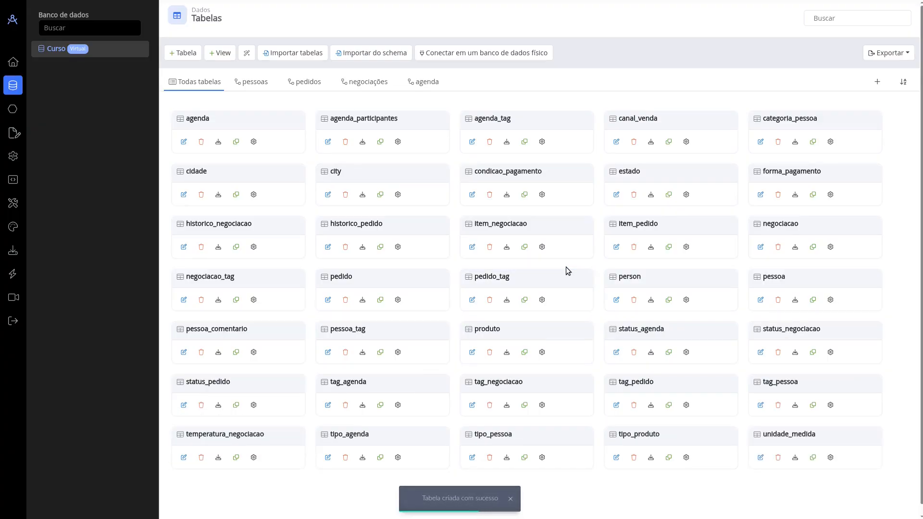
# Review the pessoa_comentario table's columns, keeping pessoa_id referencing pessoa->id.
pyautogui.click(184, 353)
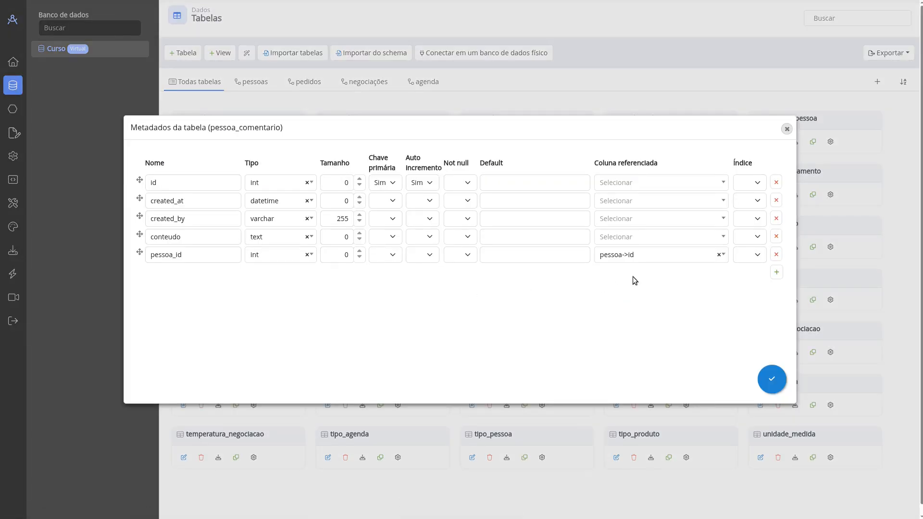
pyautogui.click(665, 254)
pyautogui.click(664, 253)
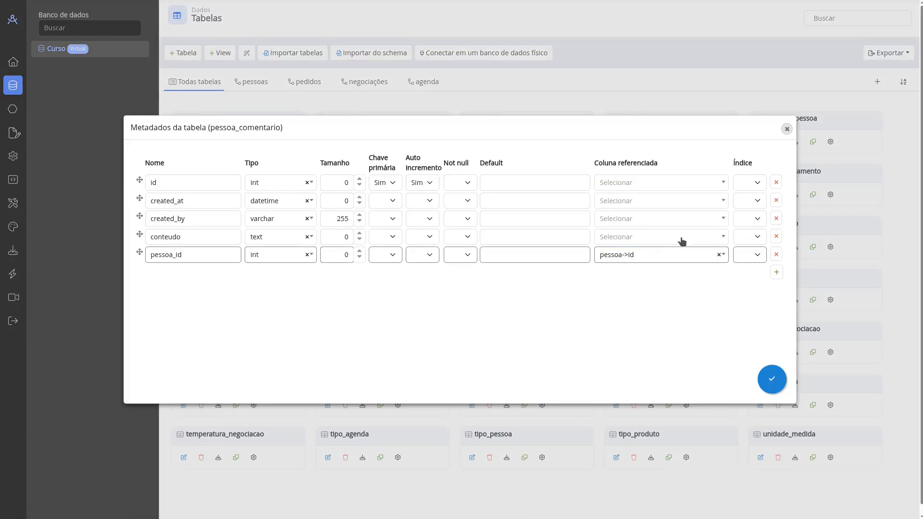
pyautogui.click(787, 129)
# Create the PessoaComentario model class from pessoa_comentario with conteudo as its presentation field.
pyautogui.click(13, 109)
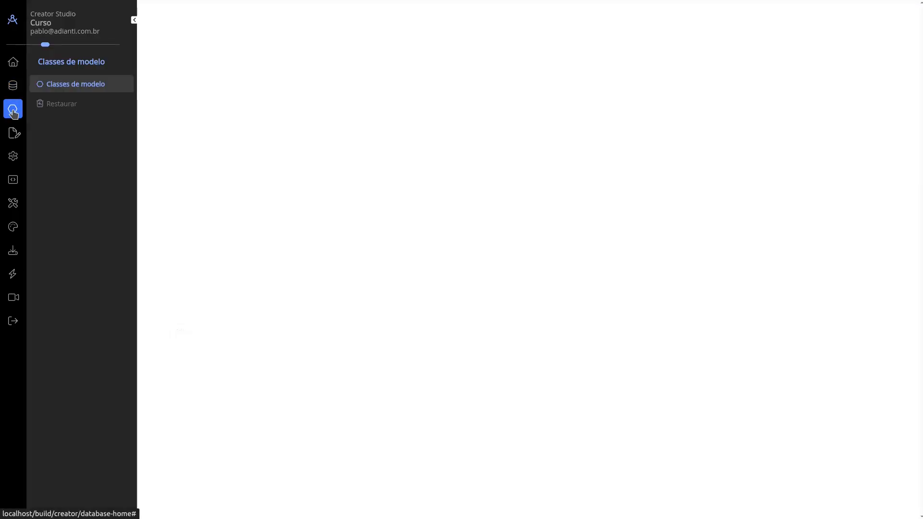
pyautogui.click(161, 115)
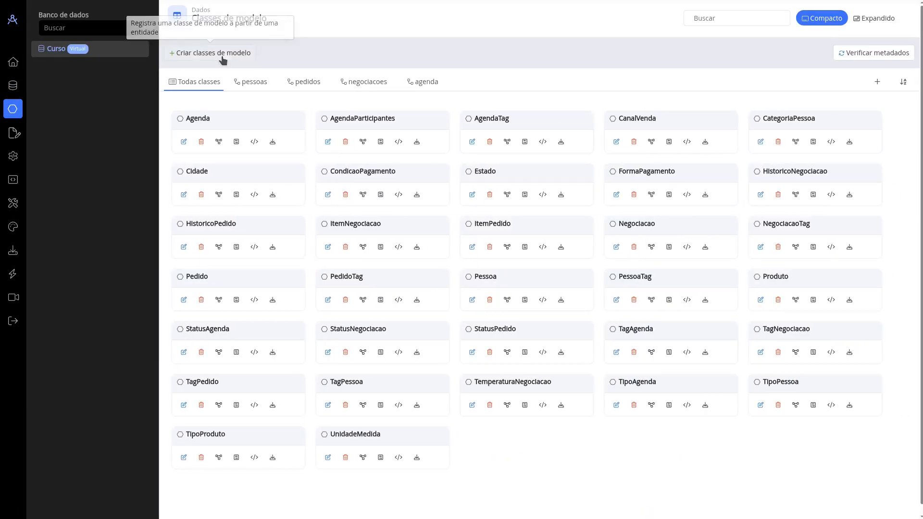
pyautogui.click(222, 54)
pyautogui.click(277, 195)
pyautogui.click(259, 261)
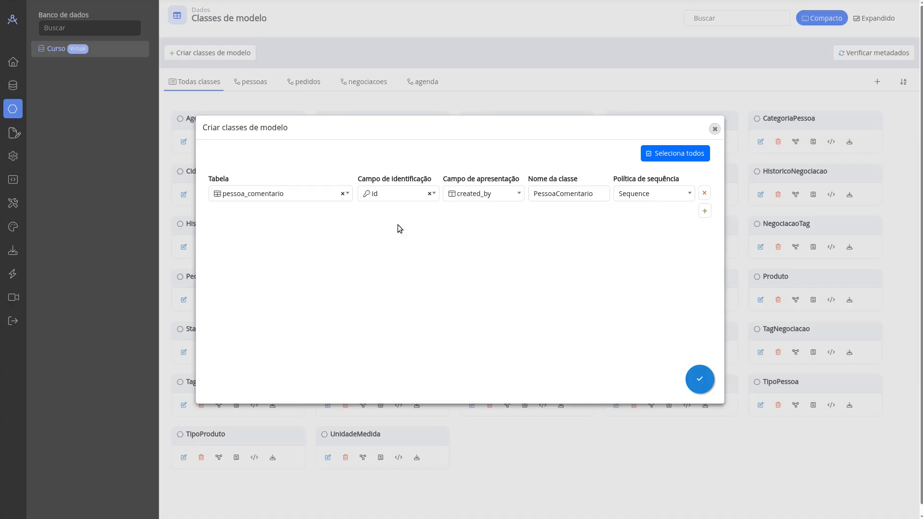
pyautogui.click(462, 198)
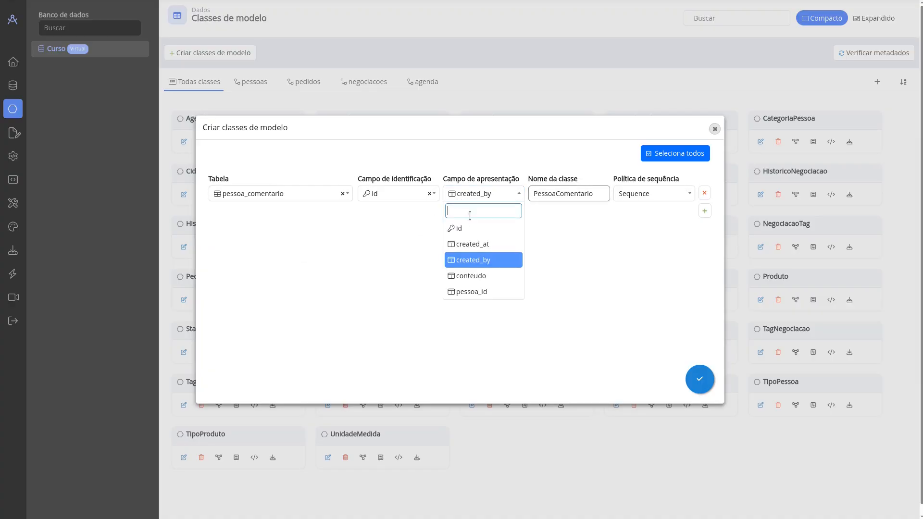
pyautogui.click(500, 273)
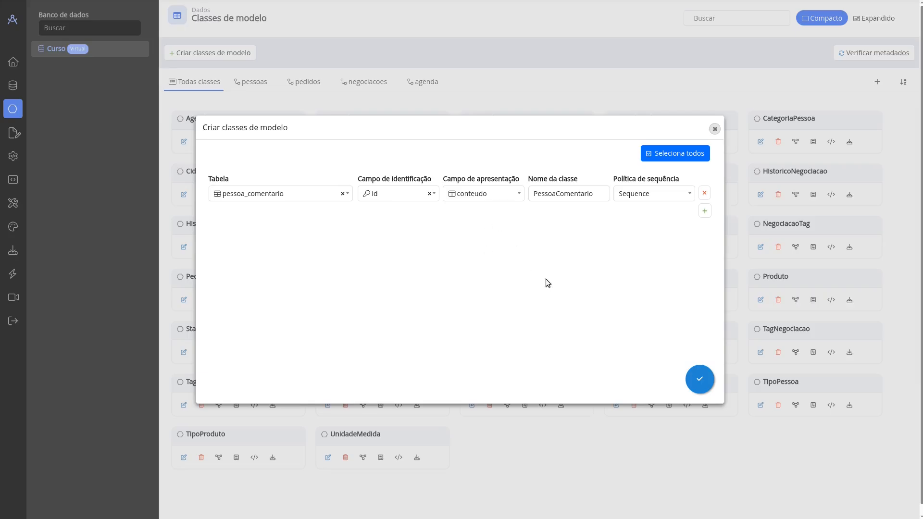
pyautogui.click(700, 378)
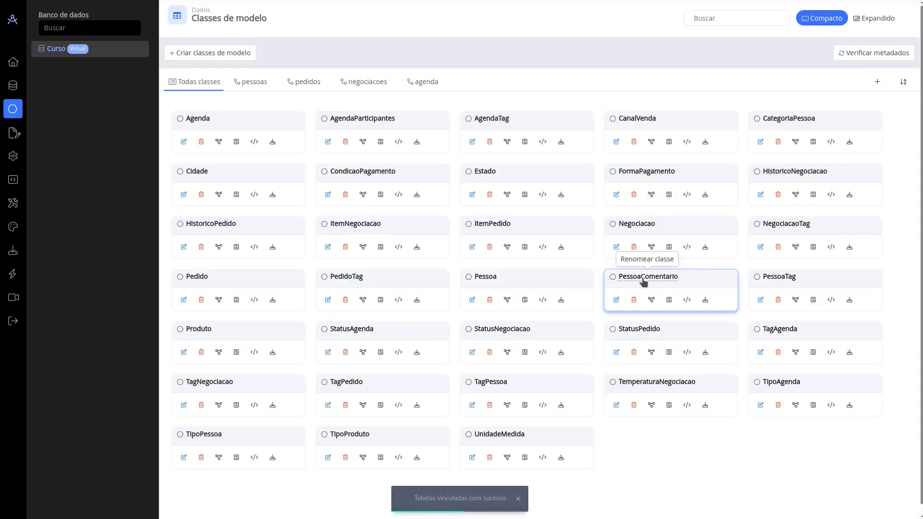
pyautogui.click(617, 300)
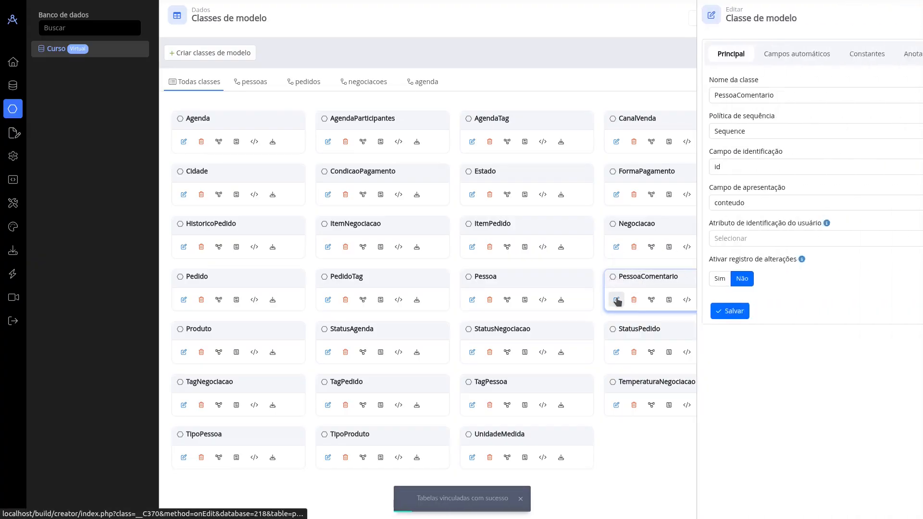
# Set PessoaComentario's automatic fields: Criado em to created_at and Criado por to created_by.
pyautogui.click(638, 58)
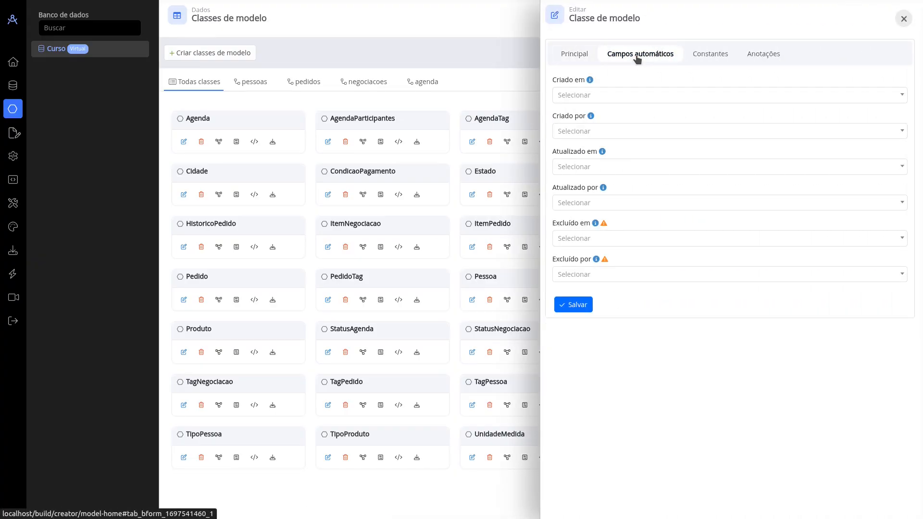
pyautogui.click(627, 96)
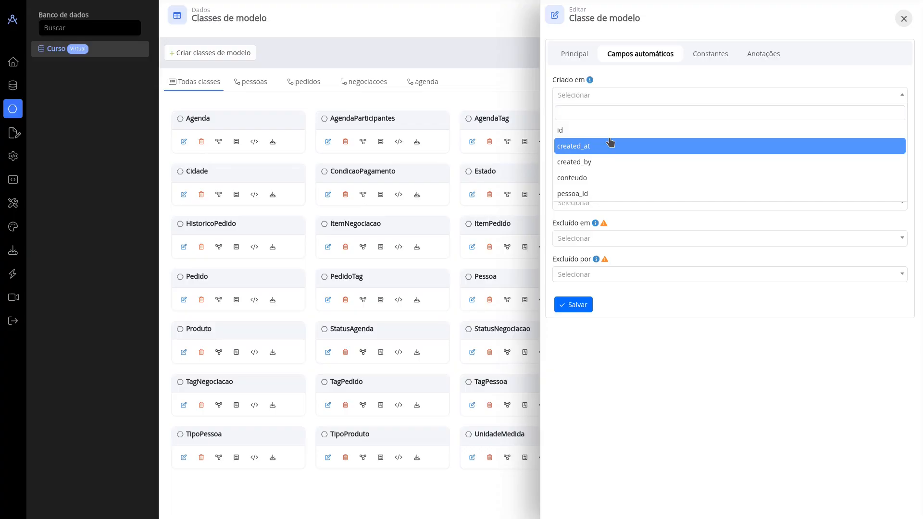
pyautogui.click(608, 139)
pyautogui.click(606, 137)
pyautogui.click(606, 195)
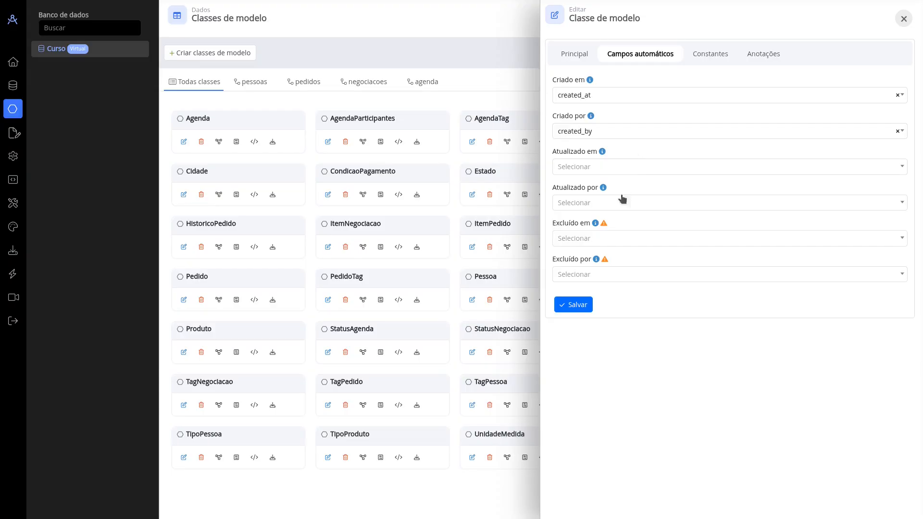
pyautogui.click(570, 304)
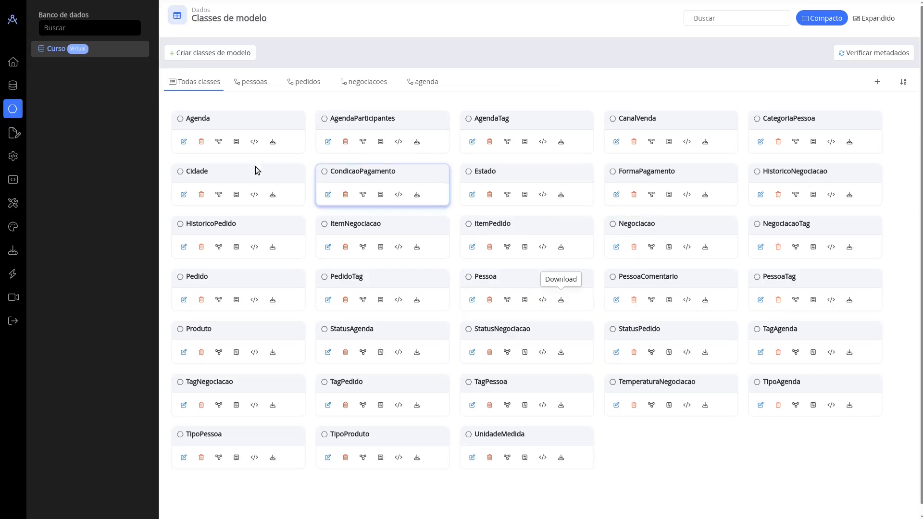
pyautogui.click(13, 133)
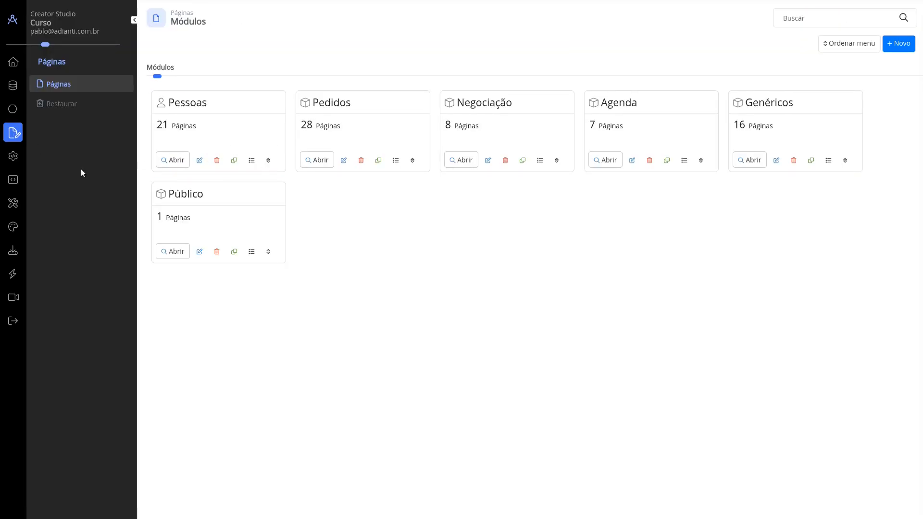
pyautogui.click(13, 182)
pyautogui.scroll(-3, 107, 211)
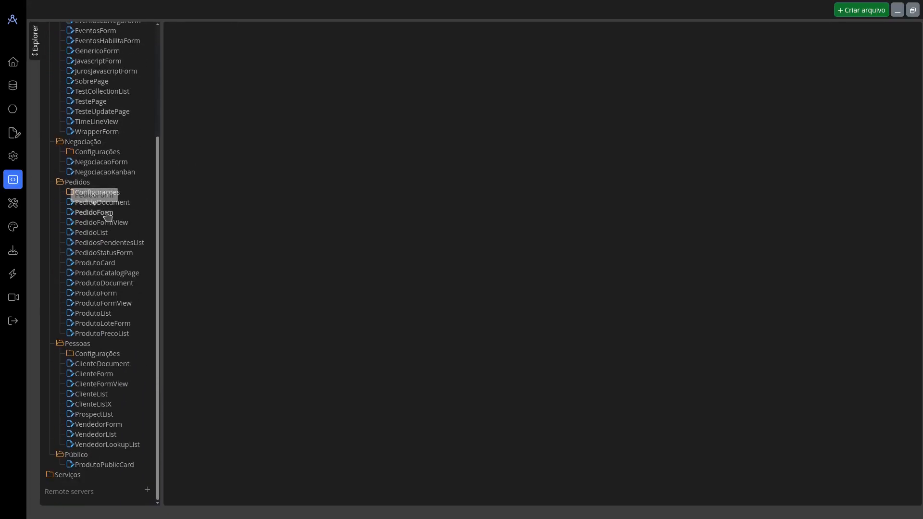
pyautogui.click(97, 383)
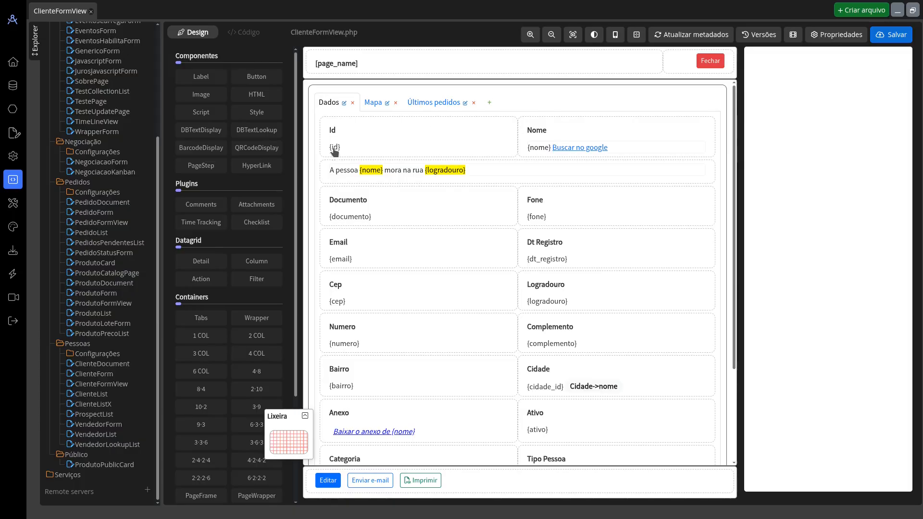
pyautogui.click(14, 116)
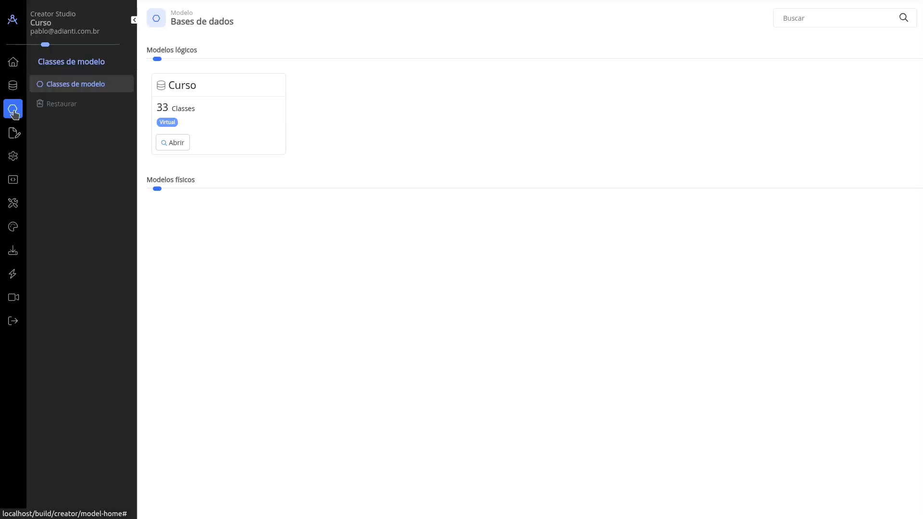
pyautogui.click(241, 120)
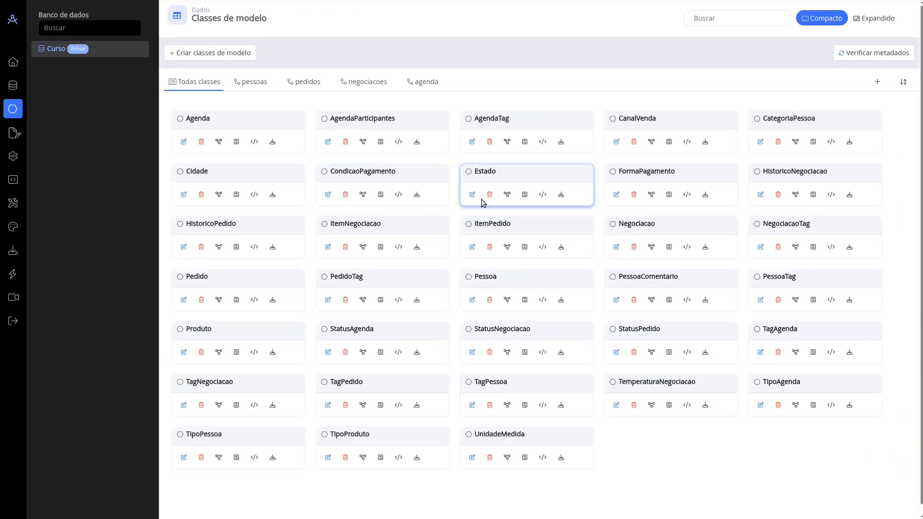
# Add a PessoaComentario composition on pessoa_id to Pessoa, with the variable renamed to comentarios.
pyautogui.click(507, 300)
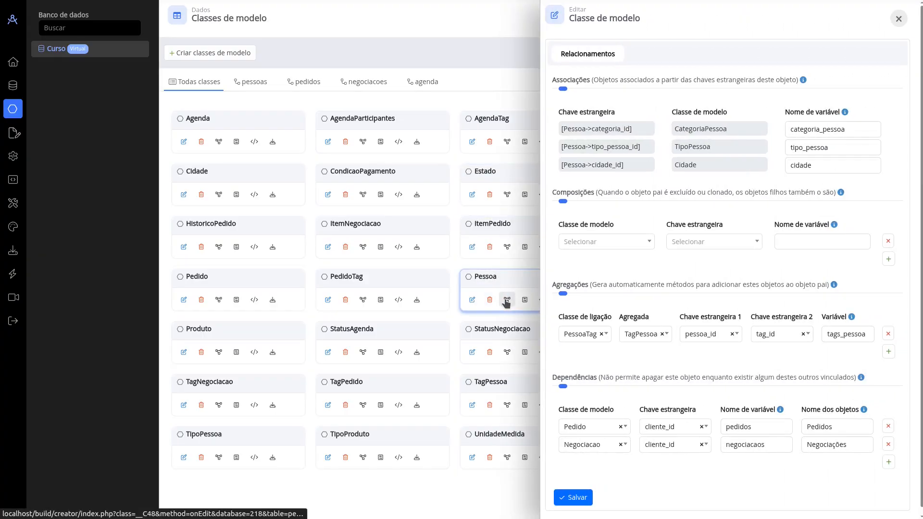
pyautogui.click(642, 248)
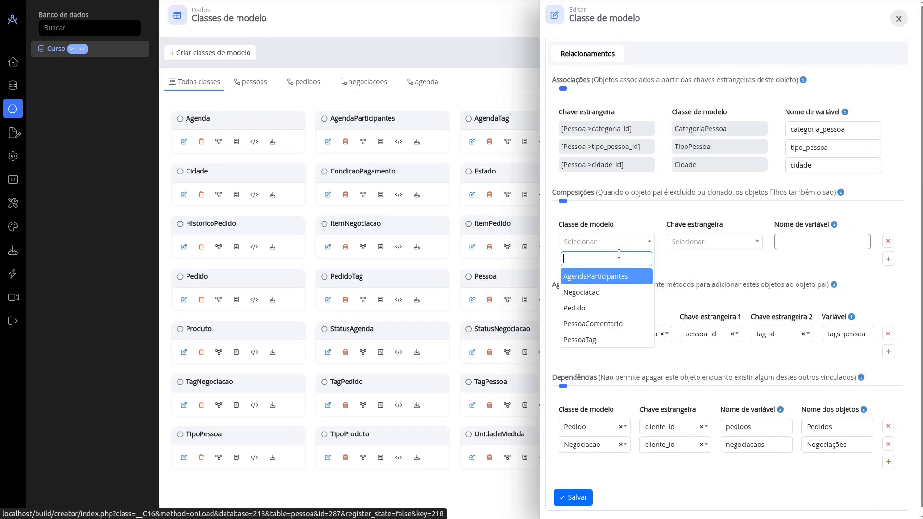
pyautogui.click(618, 324)
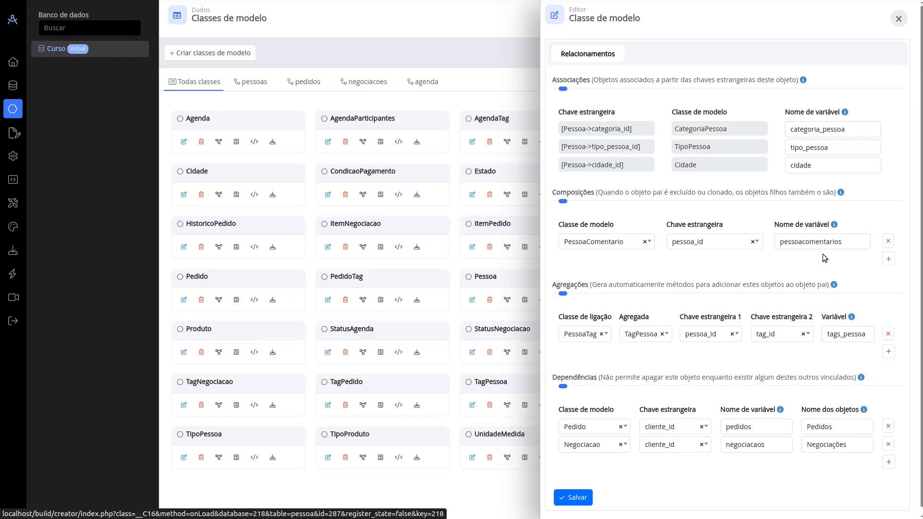
pyautogui.moveTo(802, 241); pyautogui.dragTo(752, 228)
pyautogui.press('BackSpace')
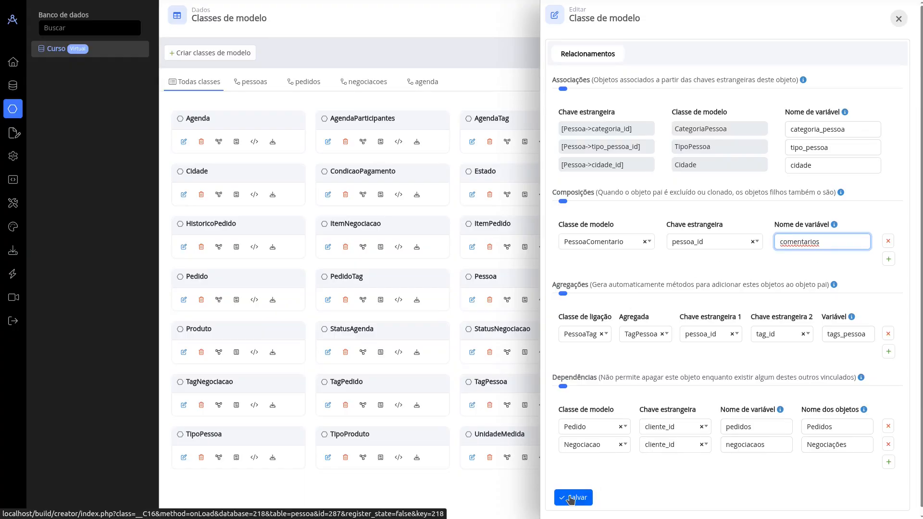
pyautogui.click(573, 497)
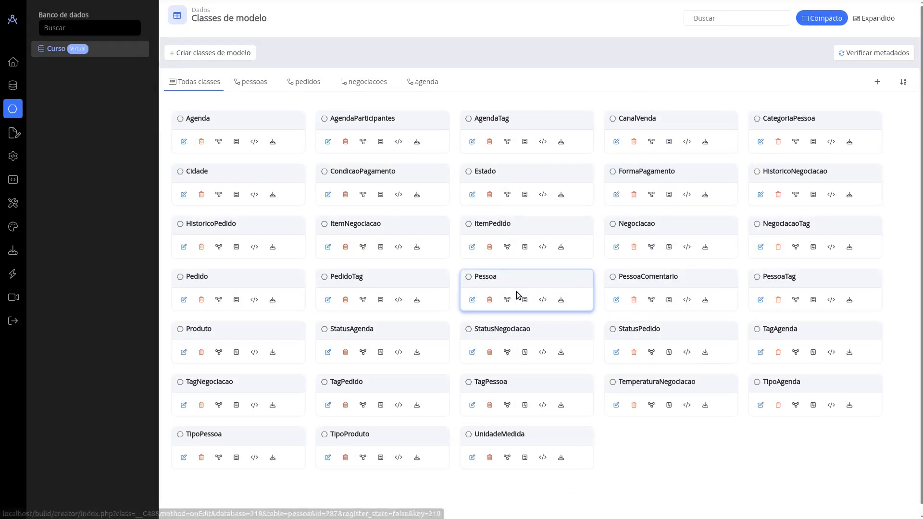
# Recheck Pessoa's relationships, then go back to the ClienteFormView form designer.
pyautogui.click(507, 301)
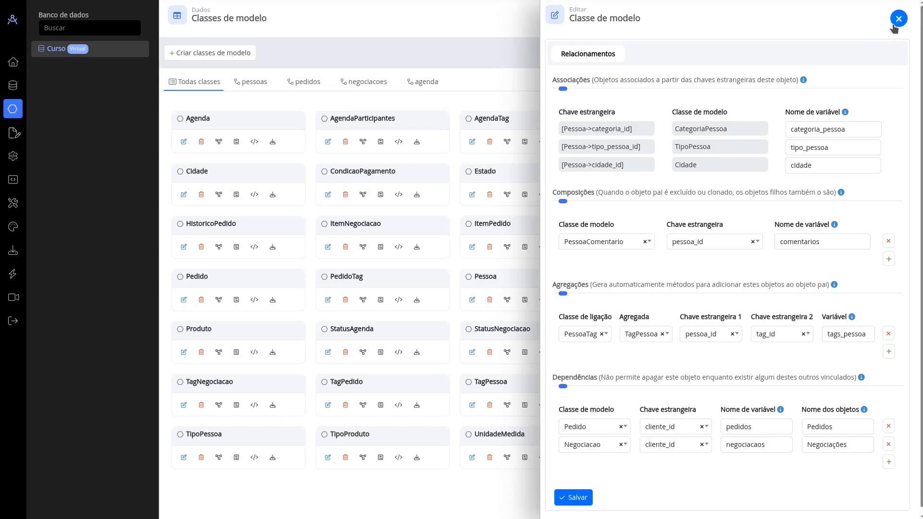
pyautogui.click(899, 19)
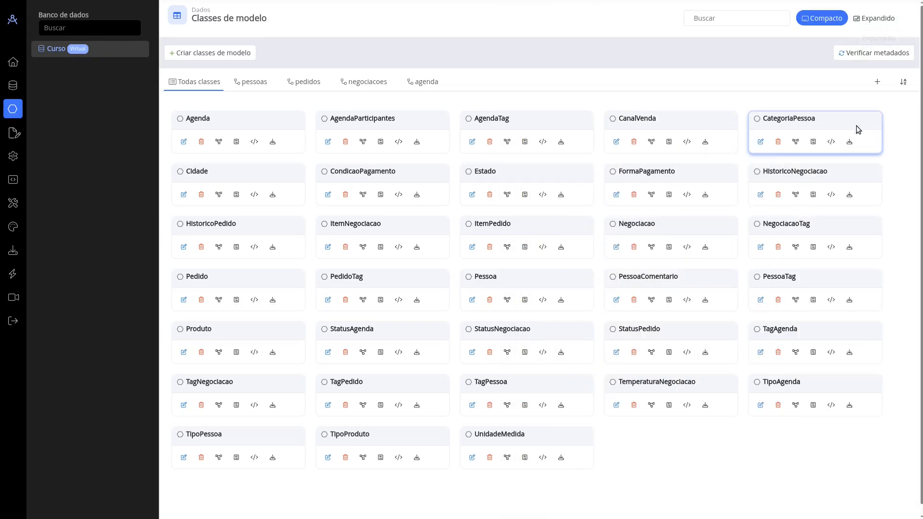
pyautogui.click(12, 185)
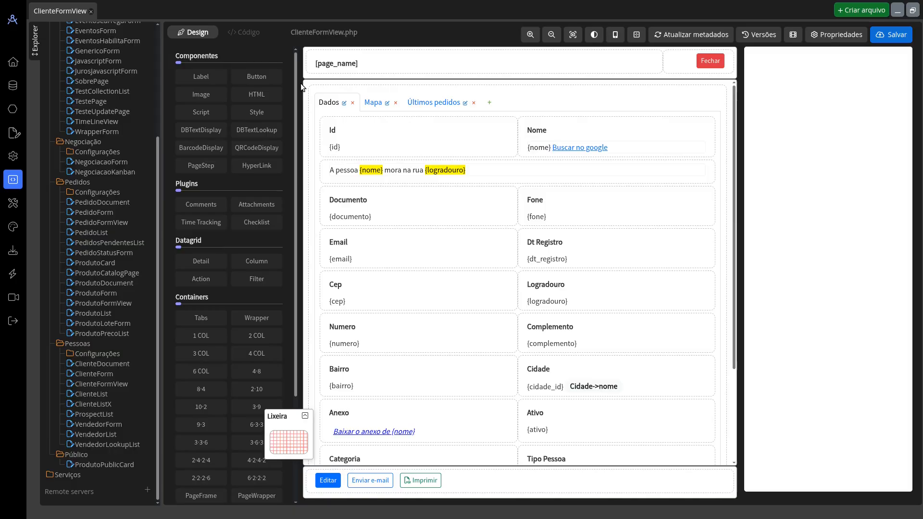
# Add a new tab to ClienteFormView and name it 'Comentários'.
pyautogui.scroll(5, 128, 194)
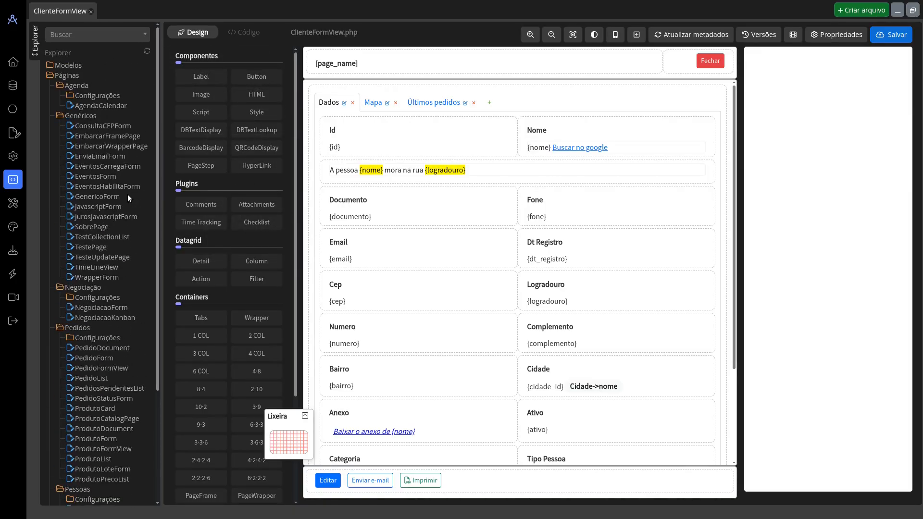
pyautogui.click(490, 102)
pyautogui.click(508, 103)
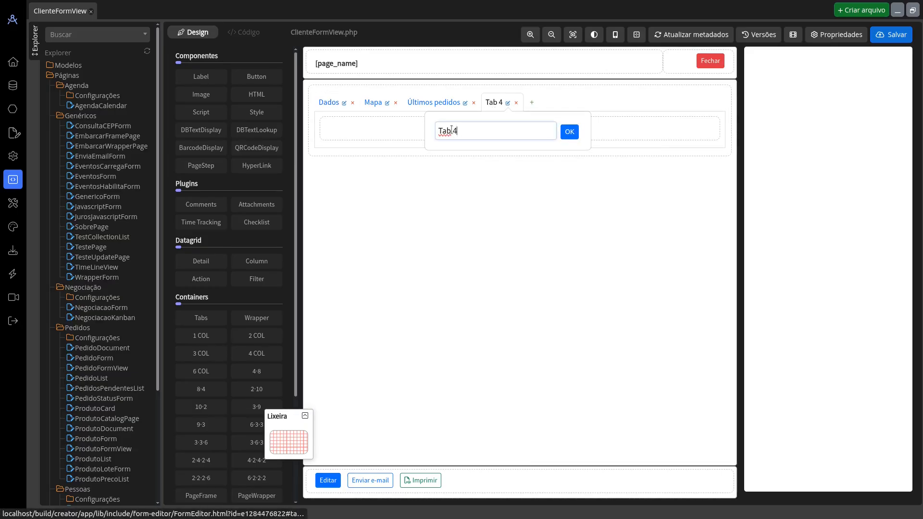
pyautogui.click(420, 128)
pyautogui.click(508, 102)
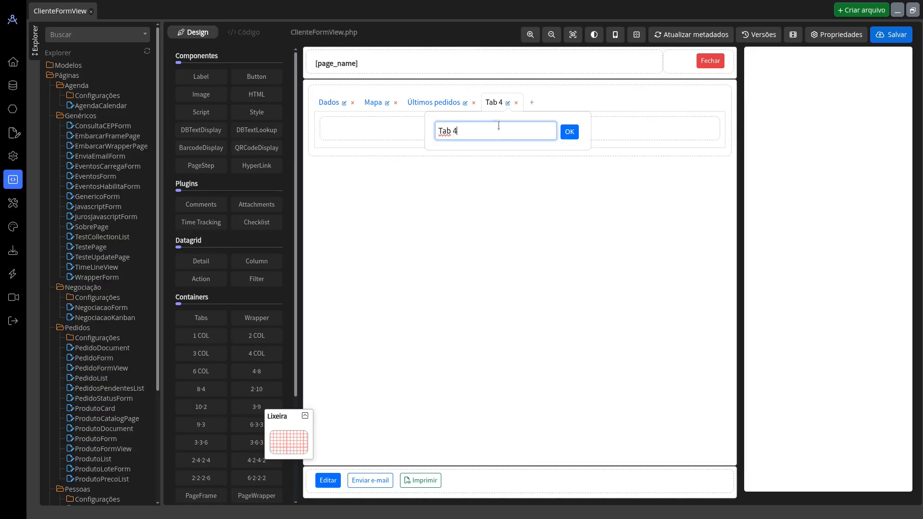
pyautogui.hotkey('ctrl', 'a')
pyautogui.write('Comentários')
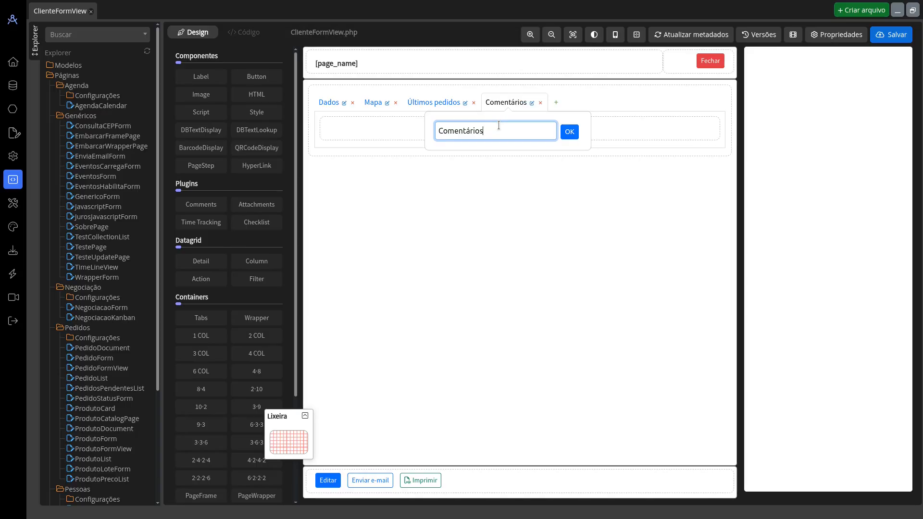
pyautogui.click(350, 124)
# Replace the Comentários tab's two-column row with a single 1 COL container.
pyautogui.click(329, 103)
pyautogui.scroll(-3, 445, 286)
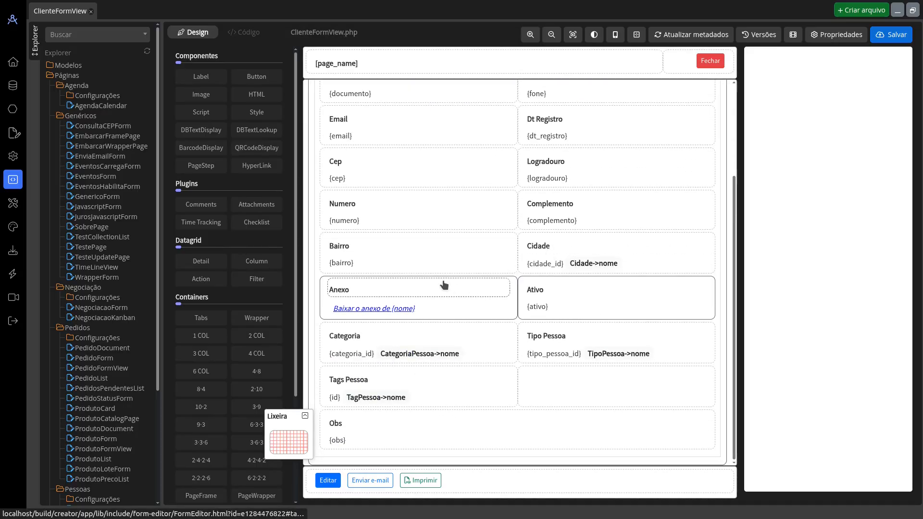
pyautogui.scroll(3, 444, 286)
pyautogui.click(503, 103)
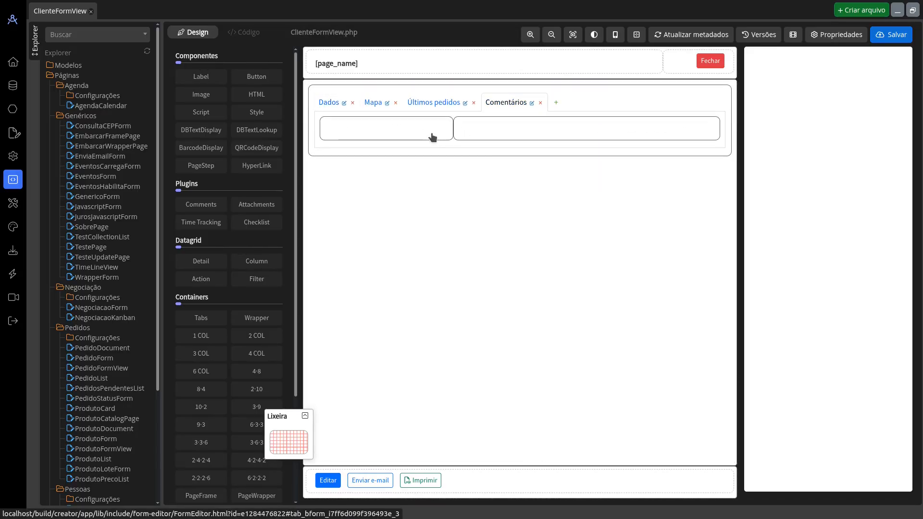
pyautogui.moveTo(432, 138); pyautogui.dragTo(290, 439)
pyautogui.moveTo(201, 336); pyautogui.dragTo(435, 129)
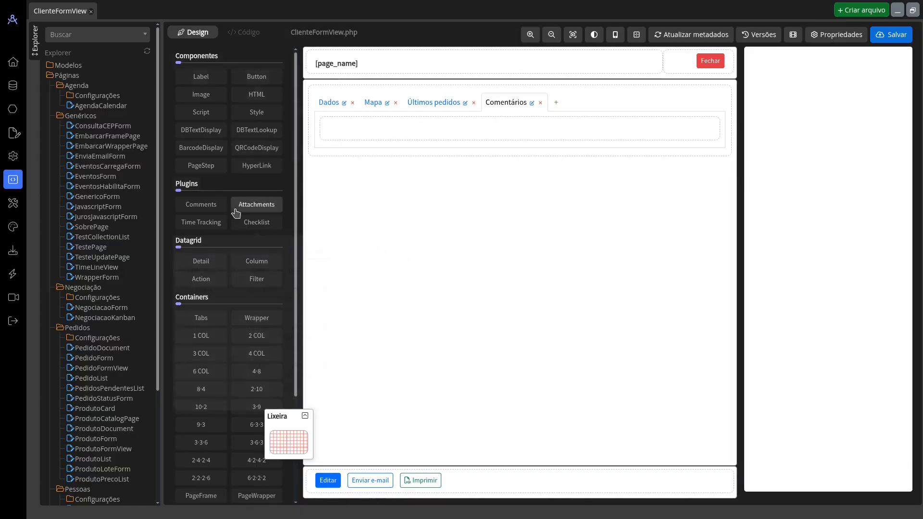
# Place the comments plugin in the Comentários column and refresh model metadata so PessoaComentario is listed.
pyautogui.moveTo(204, 208)
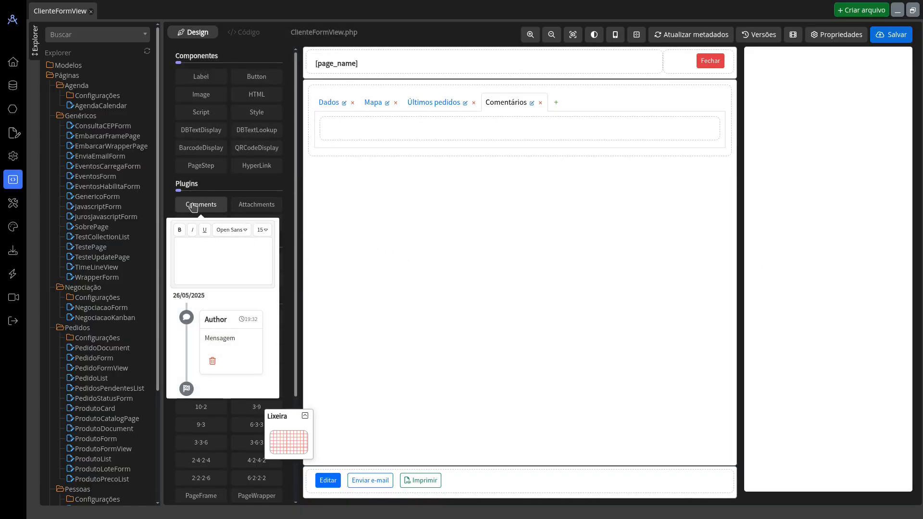
pyautogui.moveTo(202, 206); pyautogui.dragTo(377, 130)
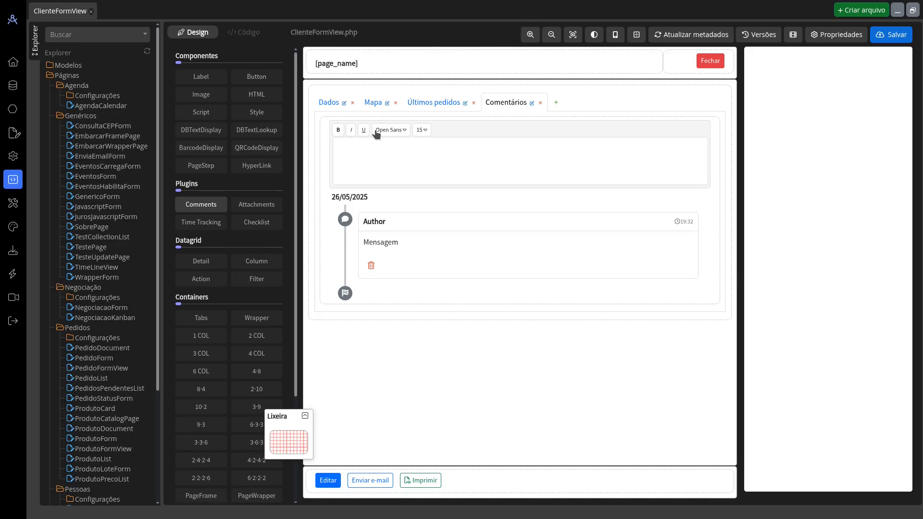
pyautogui.click(555, 189)
pyautogui.click(845, 121)
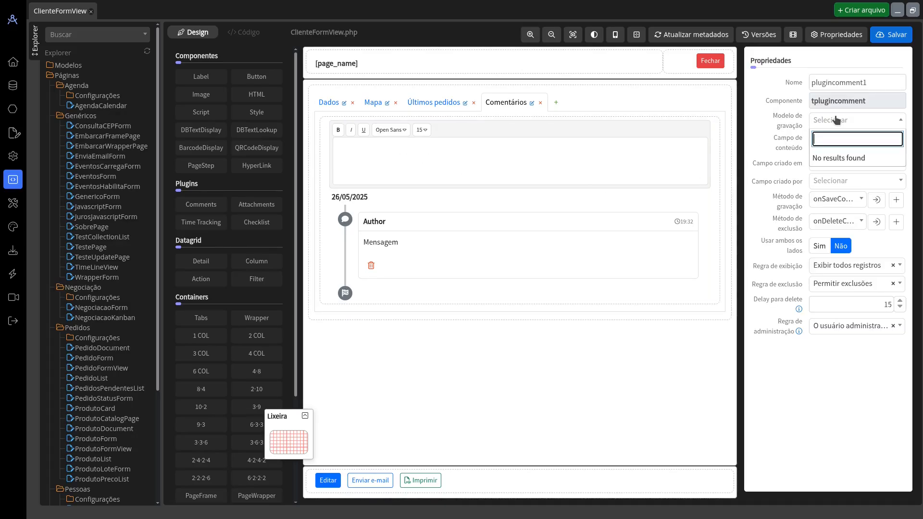
pyautogui.click(845, 122)
pyautogui.click(847, 124)
pyautogui.click(846, 125)
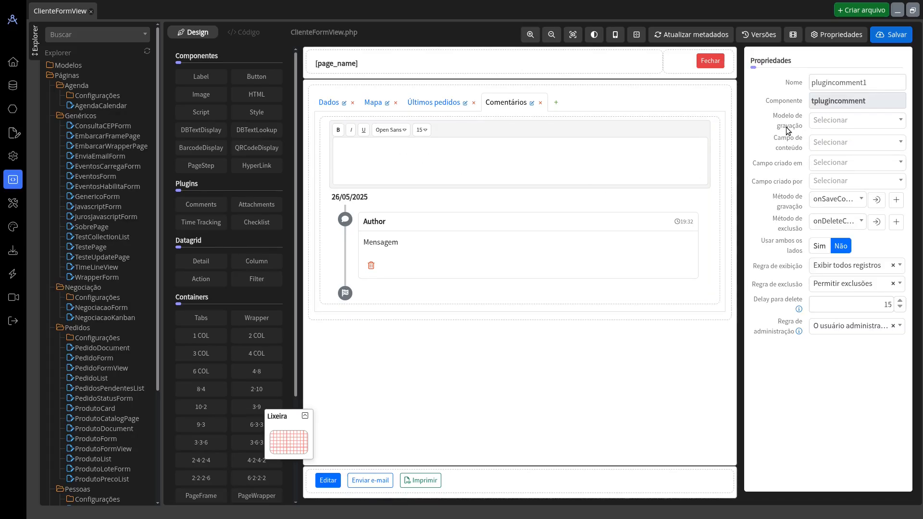
pyautogui.click(839, 125)
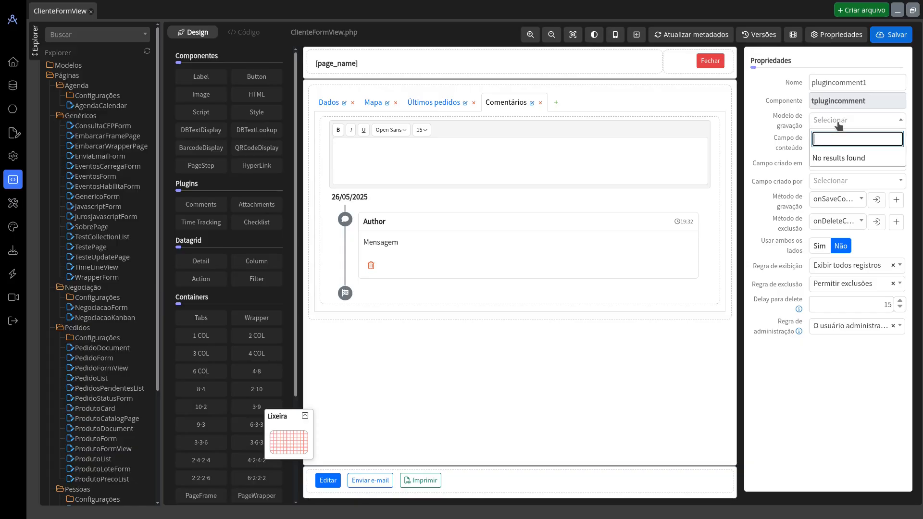
pyautogui.click(827, 123)
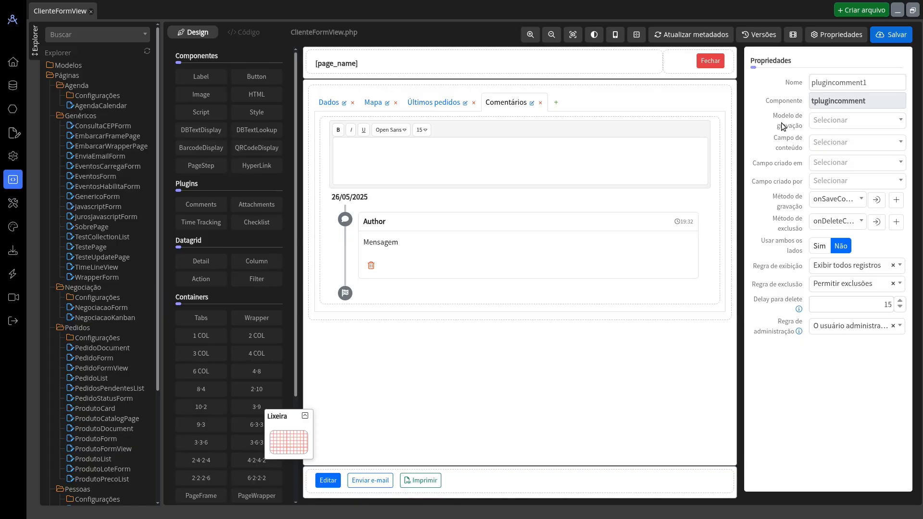
pyautogui.click(663, 42)
pyautogui.click(467, 167)
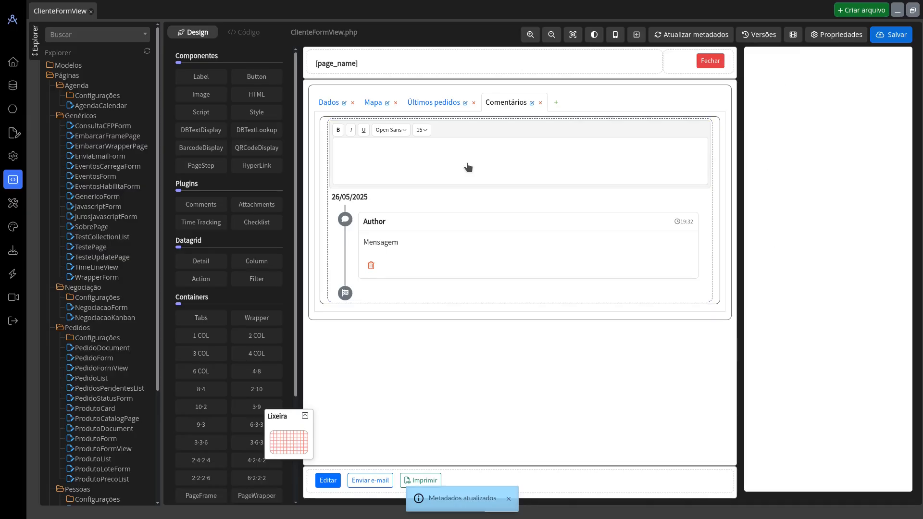
# Set the plugin to PessoaComentario with fields conteudo, created_at, created_by and Usar ambos os lados Sim.
pyautogui.click(836, 121)
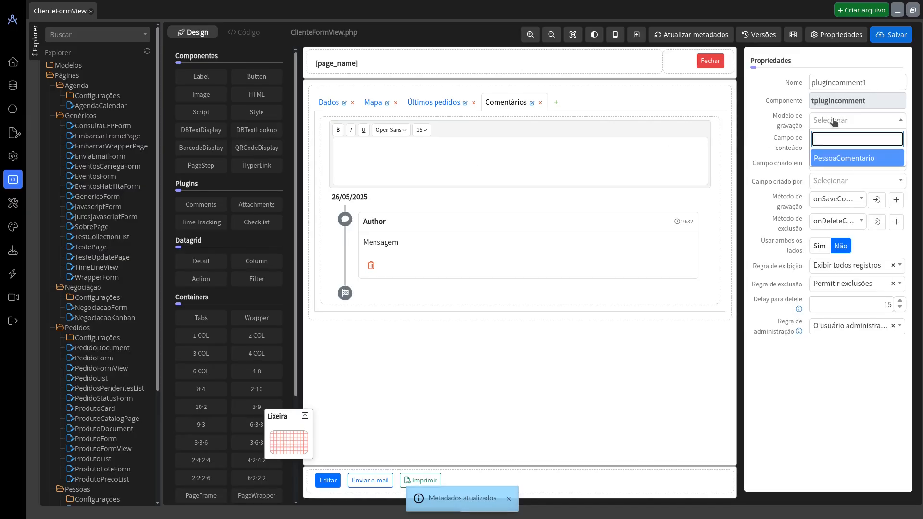
pyautogui.click(847, 161)
pyautogui.click(842, 145)
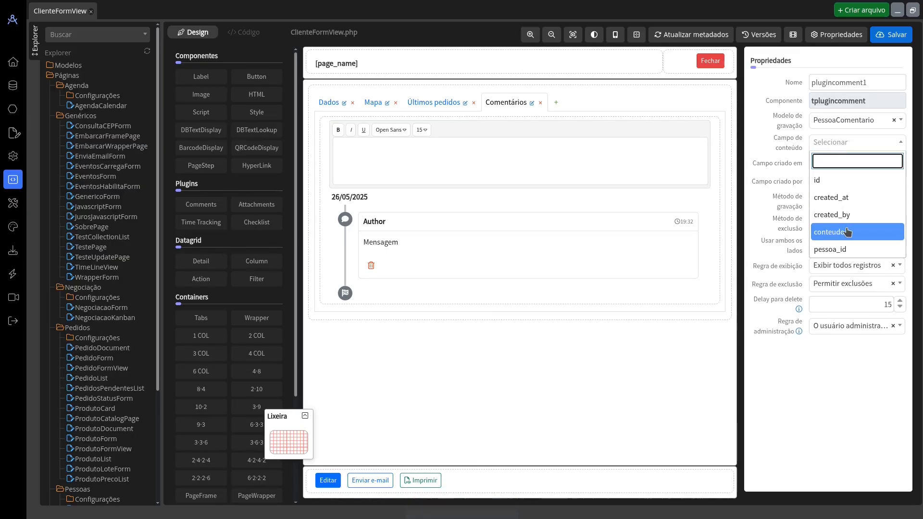
pyautogui.click(847, 233)
pyautogui.click(838, 165)
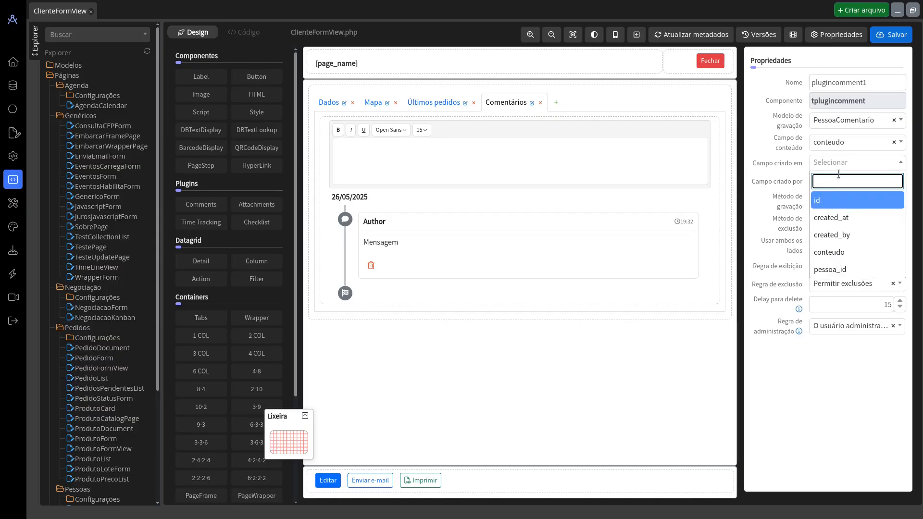
pyautogui.click(844, 216)
pyautogui.click(837, 182)
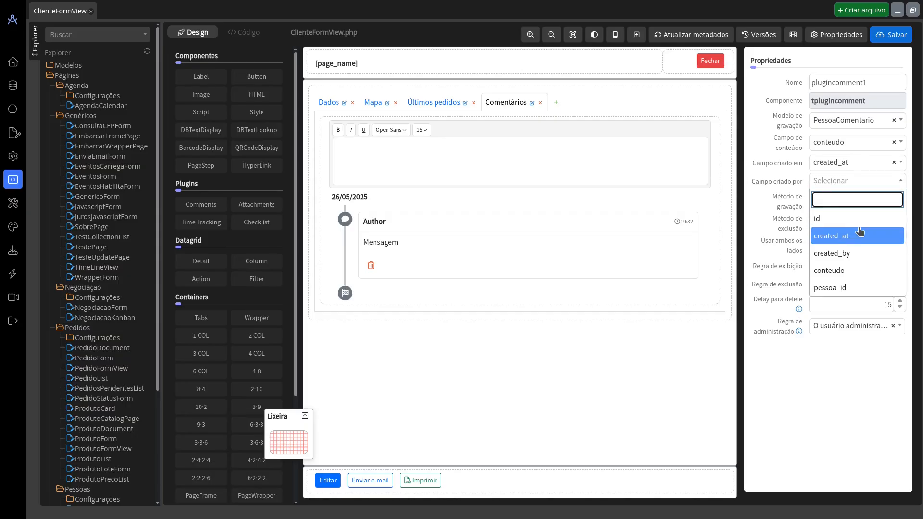
pyautogui.click(859, 257)
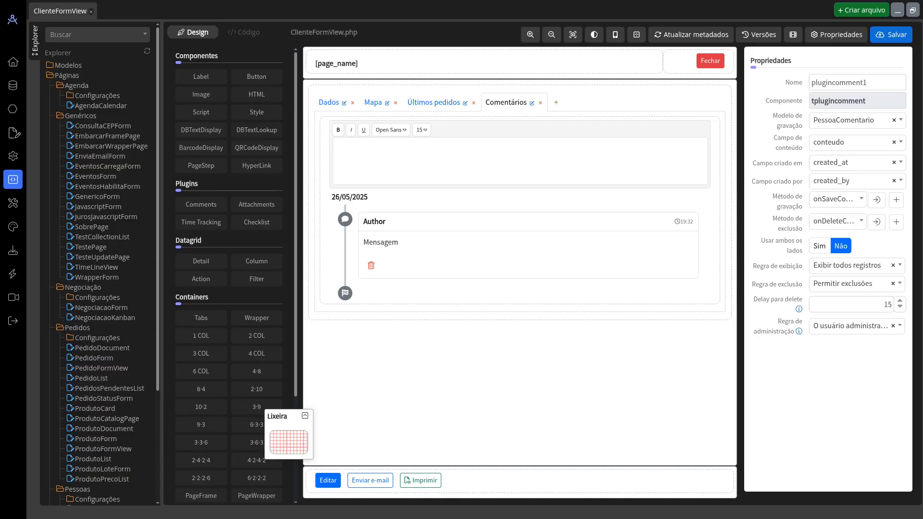
pyautogui.click(820, 246)
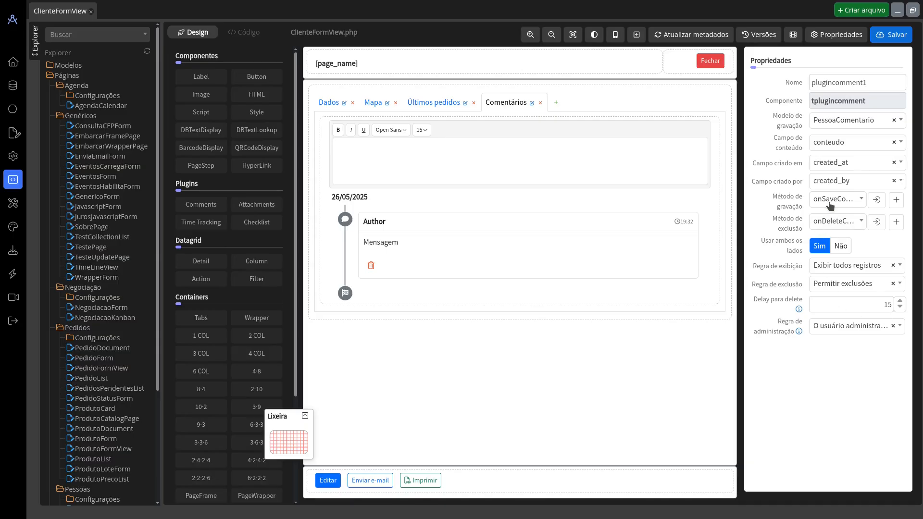
pyautogui.click(876, 199)
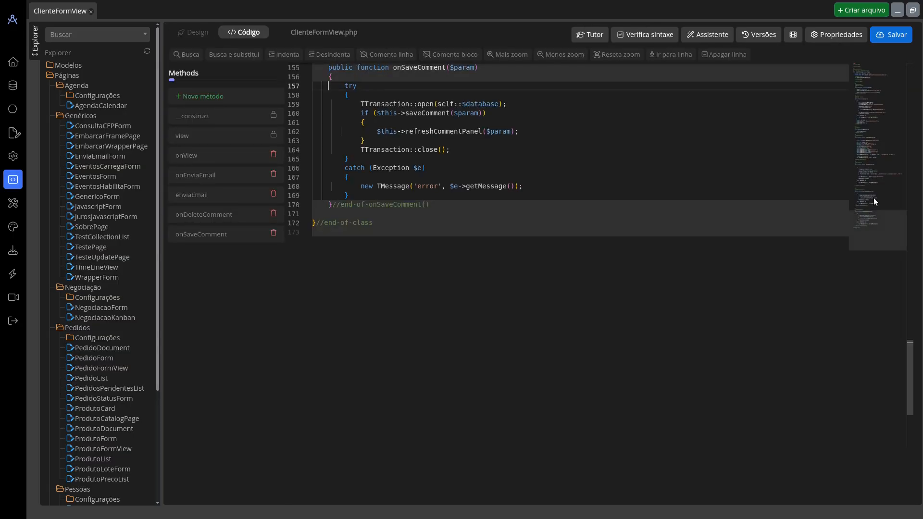
pyautogui.scroll(5, 530, 211)
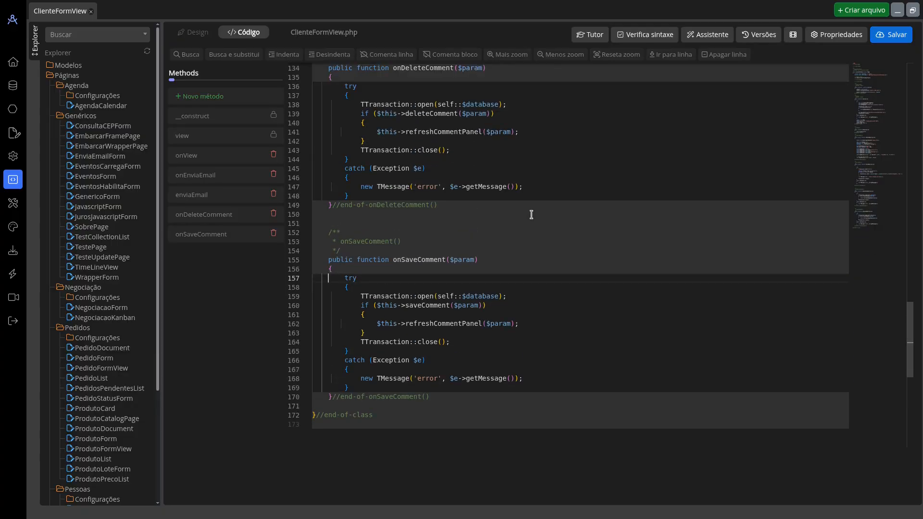
pyautogui.scroll(4, 641, 192)
pyautogui.scroll(-4, 641, 192)
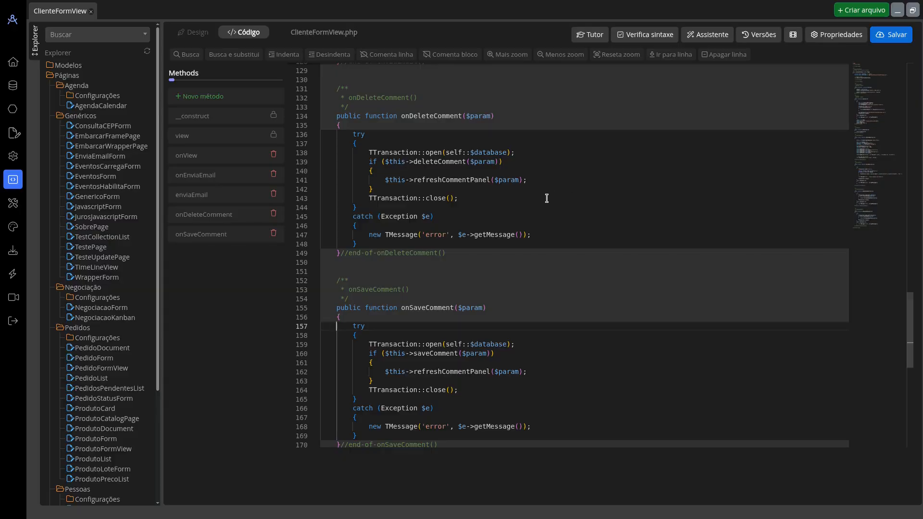
pyautogui.click(192, 33)
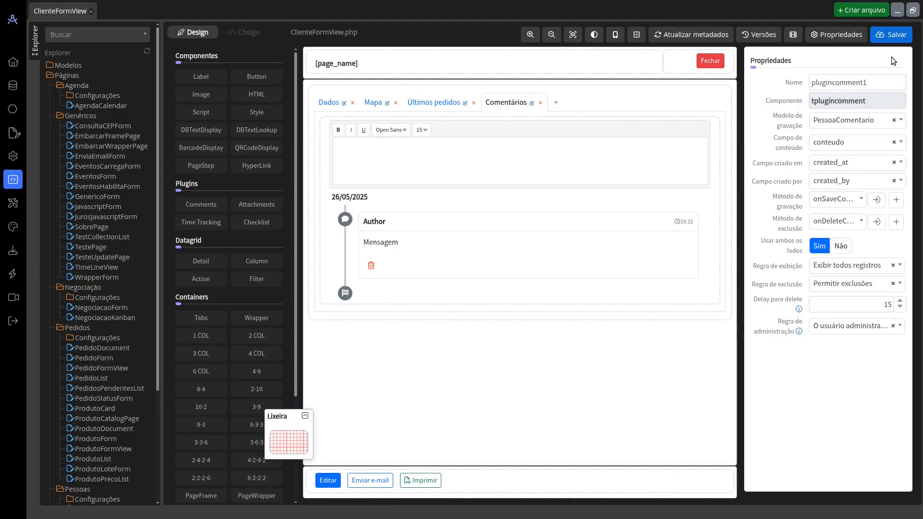
# Save ClienteFormView, view the 'Testar, instalar e atualizar' help videos, then save the page again.
pyautogui.click(892, 37)
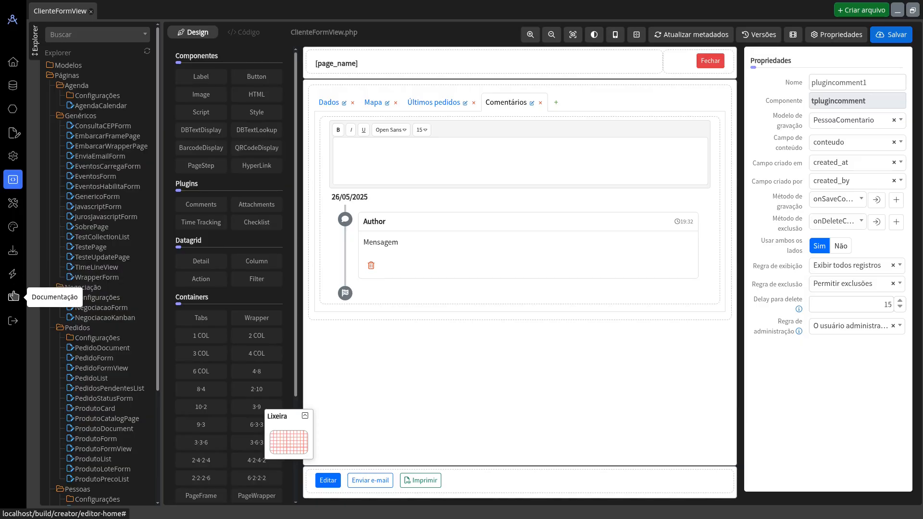
pyautogui.click(13, 297)
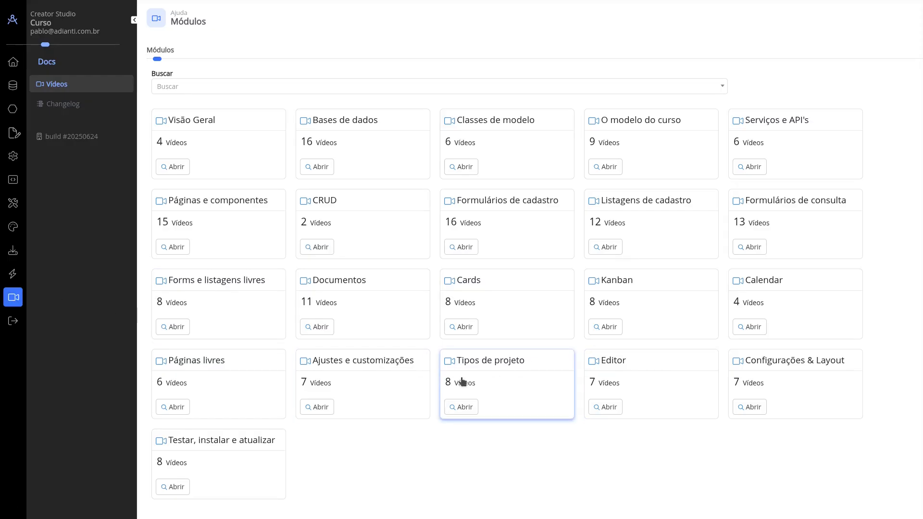
pyautogui.click(221, 447)
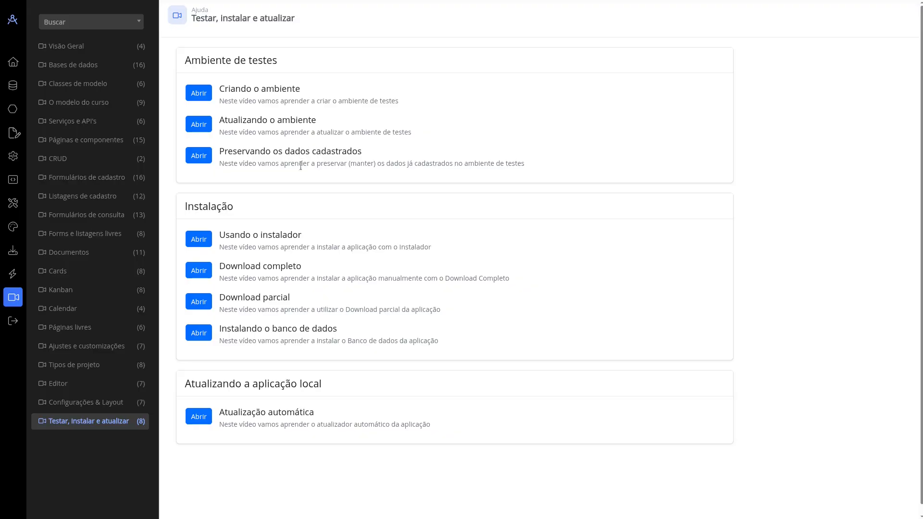
pyautogui.click(13, 181)
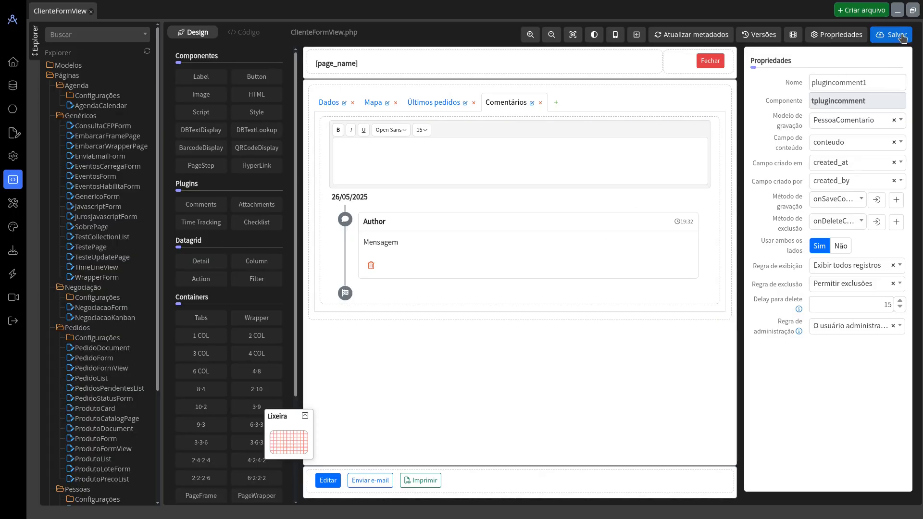
pyautogui.hotkey('ctrl', 's')
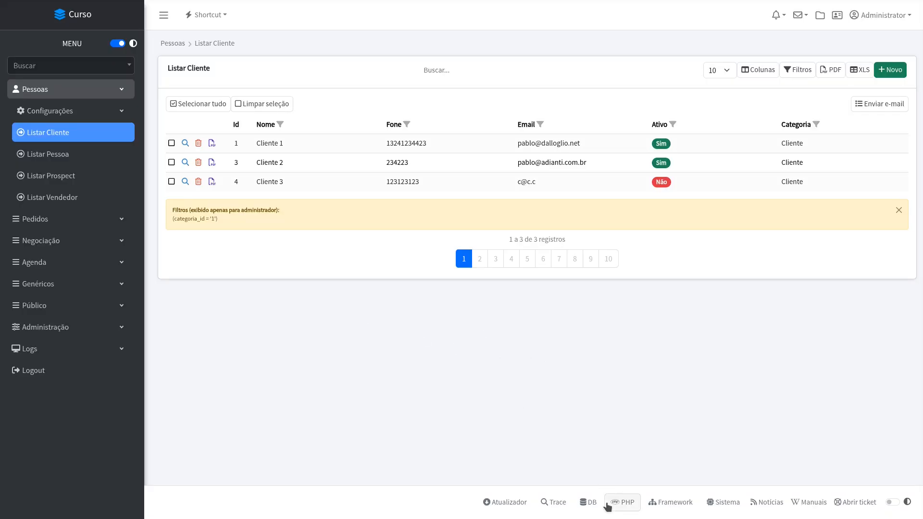
# Download the Curso database as SQL from the Banco de dados page.
pyautogui.click(593, 503)
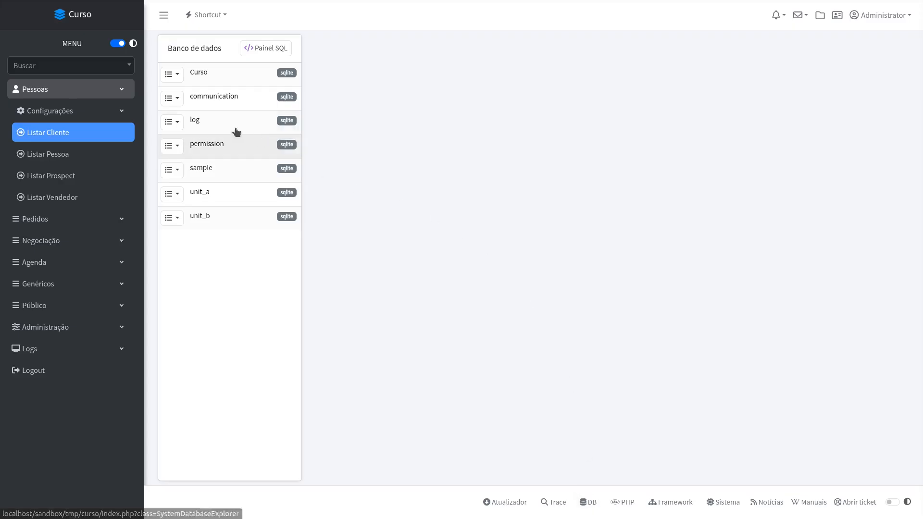
pyautogui.click(176, 77)
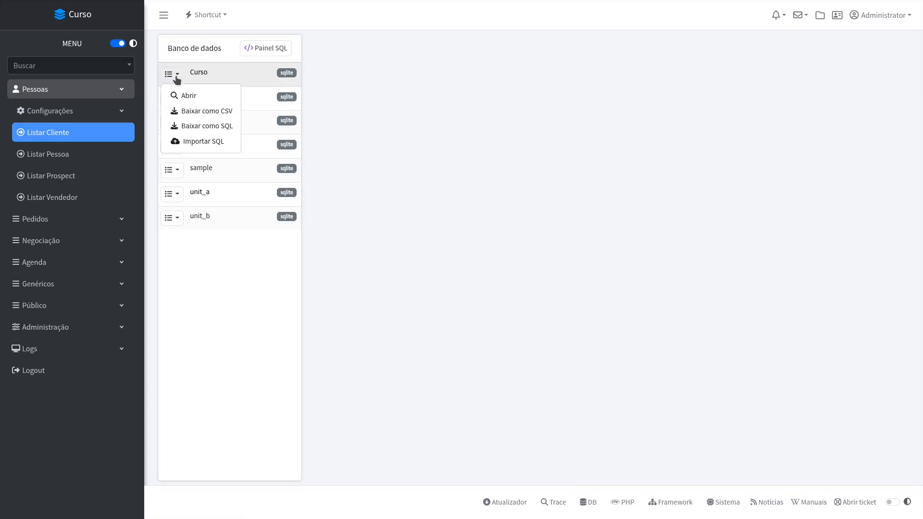
pyautogui.click(193, 127)
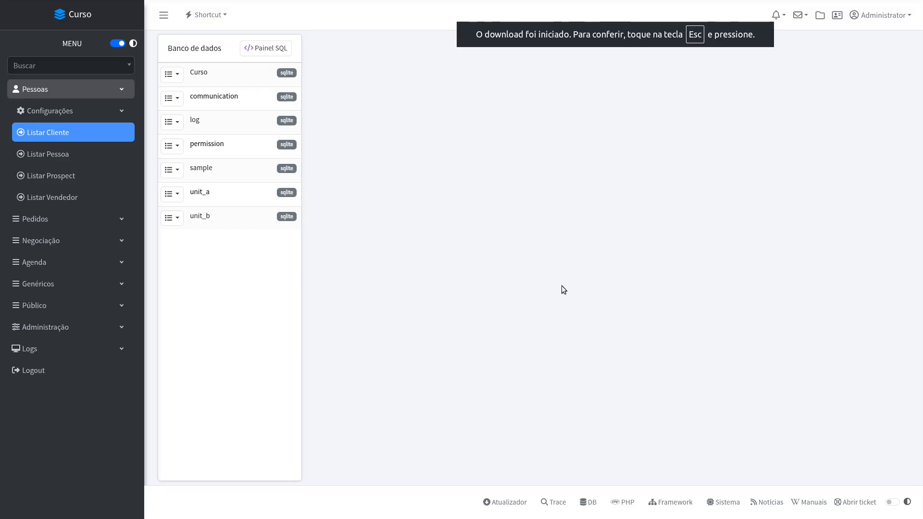
# In the updater, mark ClienteFormView.xml/.php, PessoaComentario.php, Pessoa.php and Curso.db for updating.
pyautogui.click(500, 501)
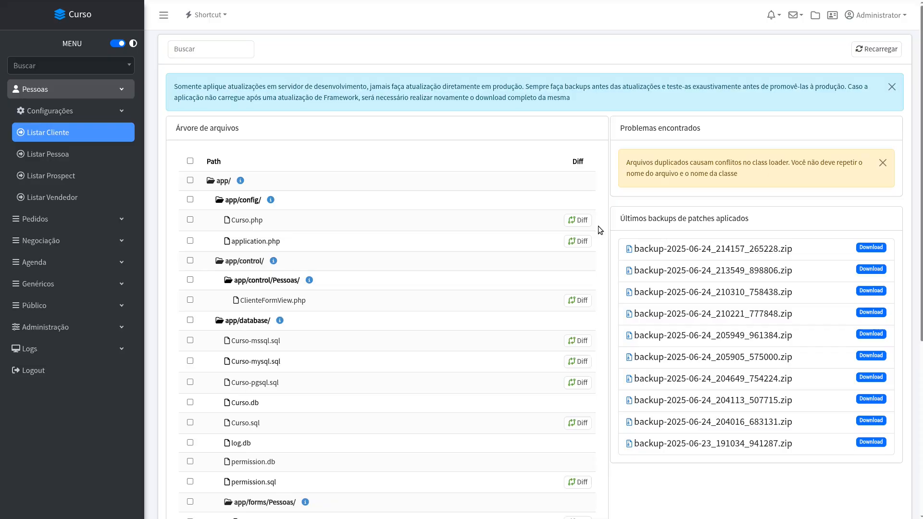
pyautogui.scroll(-4, 598, 226)
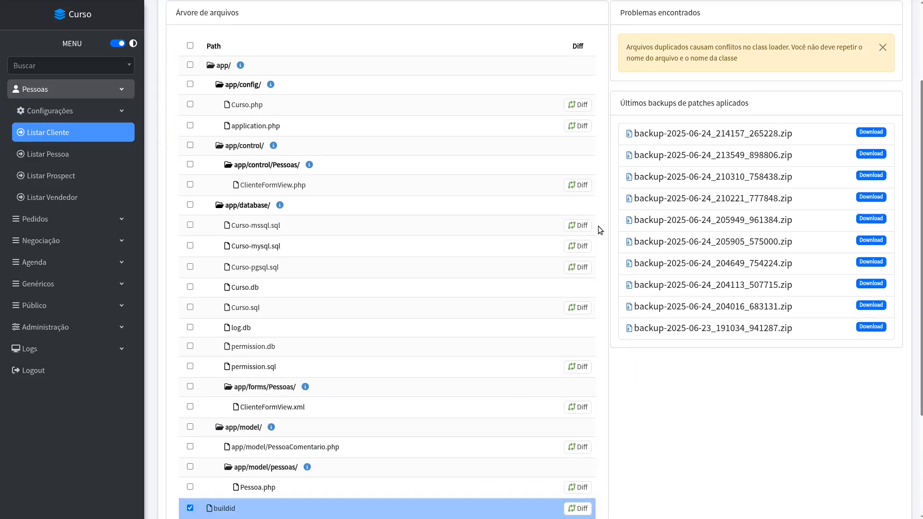
pyautogui.scroll(-2, 598, 226)
pyautogui.click(331, 262)
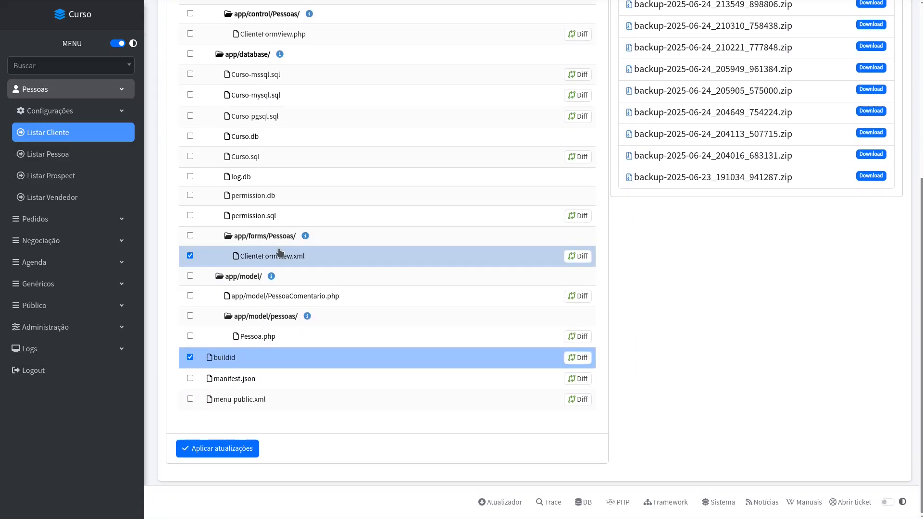
pyautogui.click(278, 297)
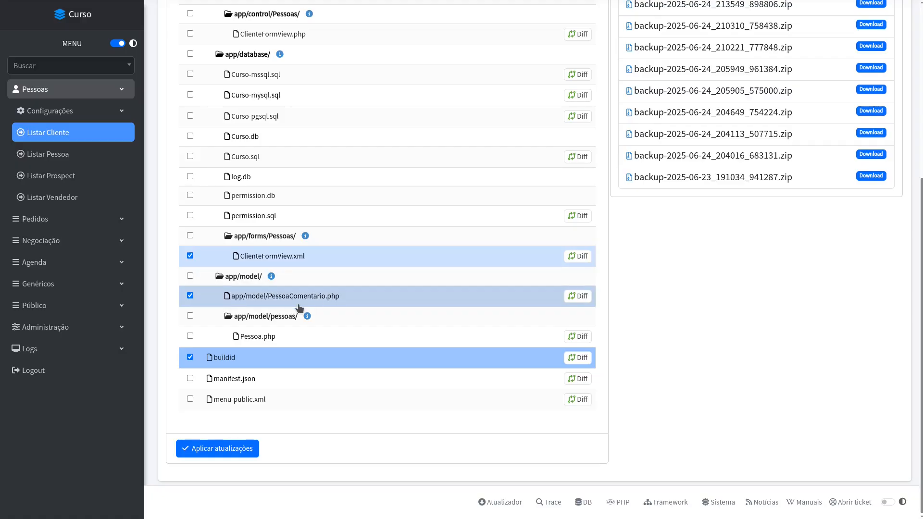
pyautogui.click(298, 336)
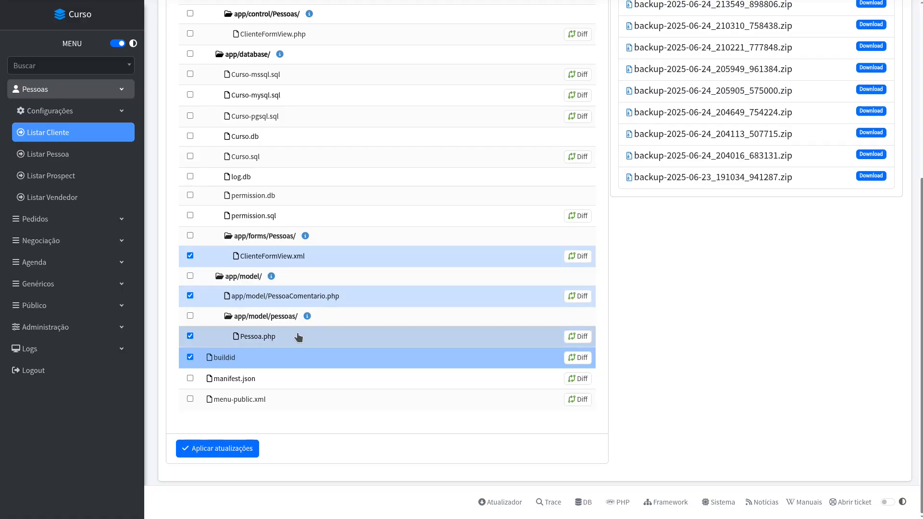
pyautogui.scroll(3, 298, 336)
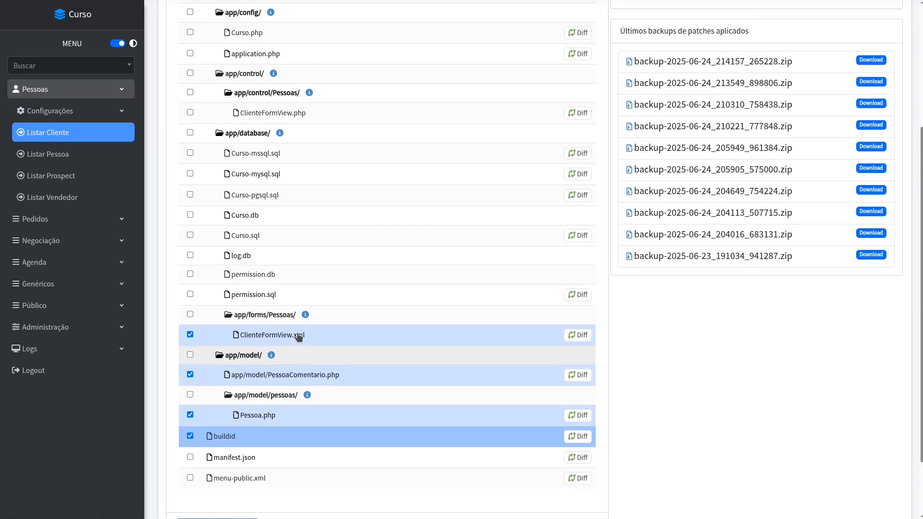
pyautogui.click(300, 150)
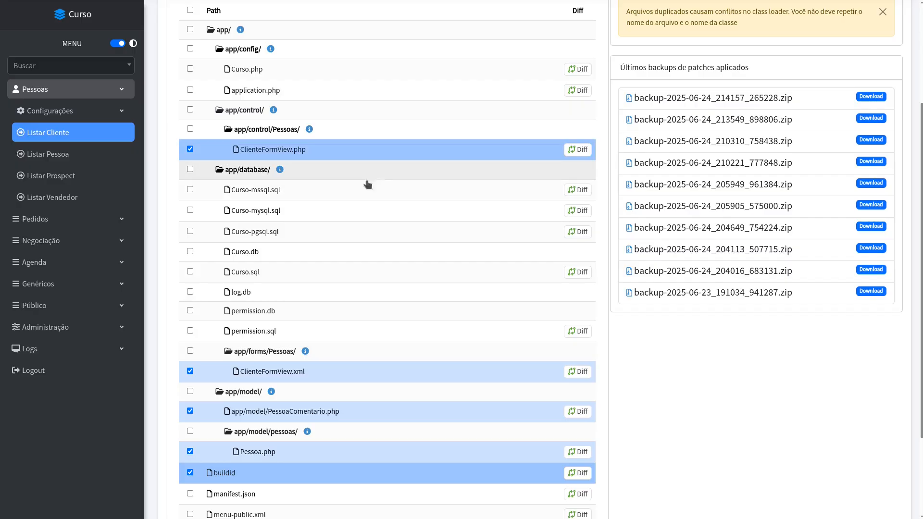
pyautogui.click(288, 249)
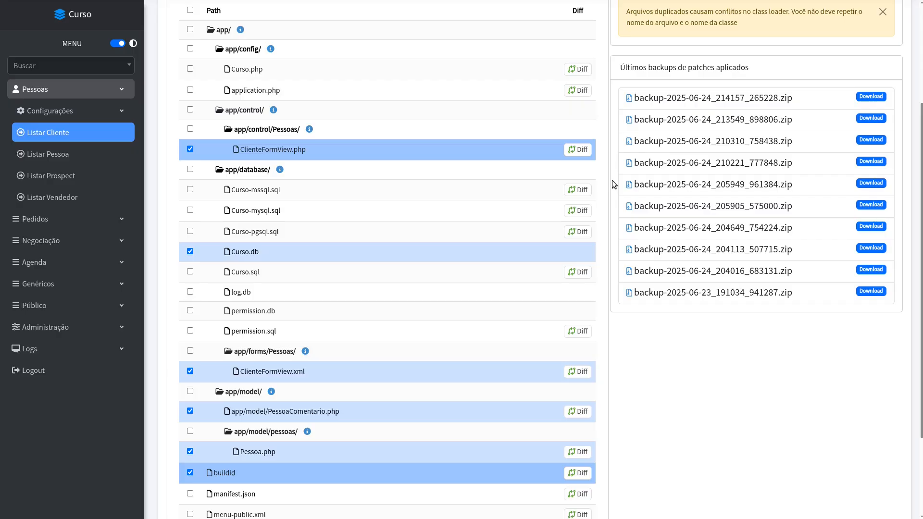
# Apply the selected updates, creating the 2025-06-25 backup, then go to Listar Pedido.
pyautogui.scroll(-3, 612, 181)
pyautogui.scroll(4, 613, 180)
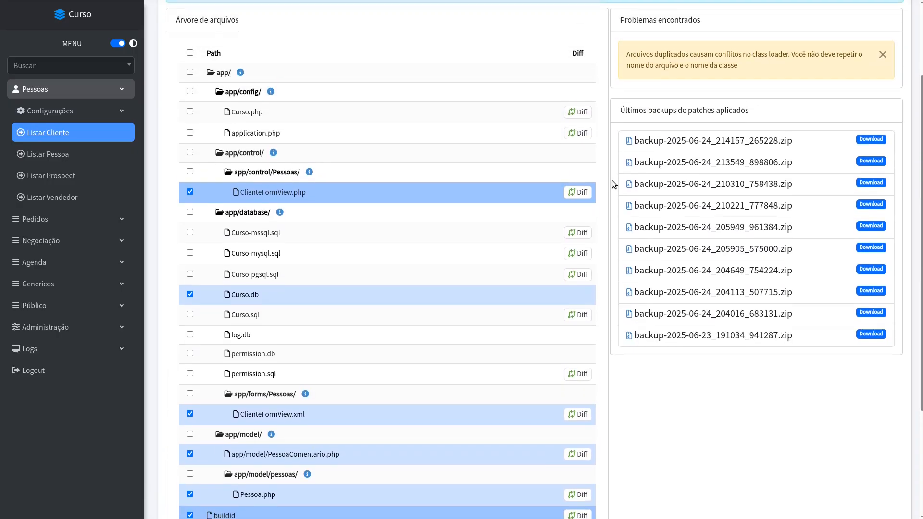
pyautogui.scroll(1, 612, 180)
pyautogui.scroll(-4, 605, 185)
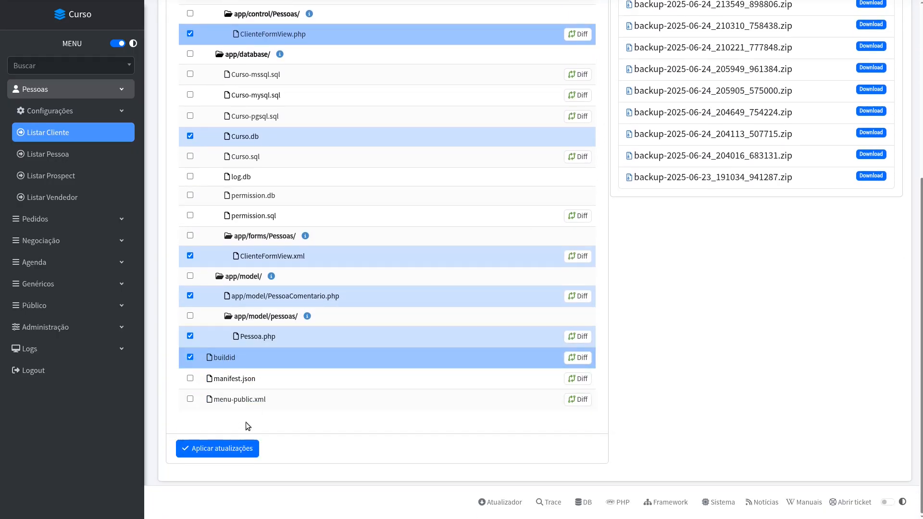
pyautogui.click(224, 448)
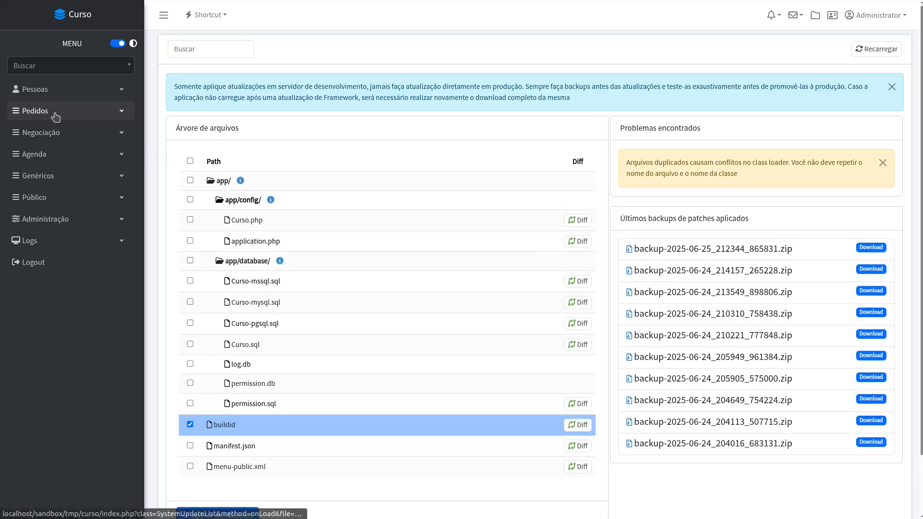
pyautogui.click(55, 114)
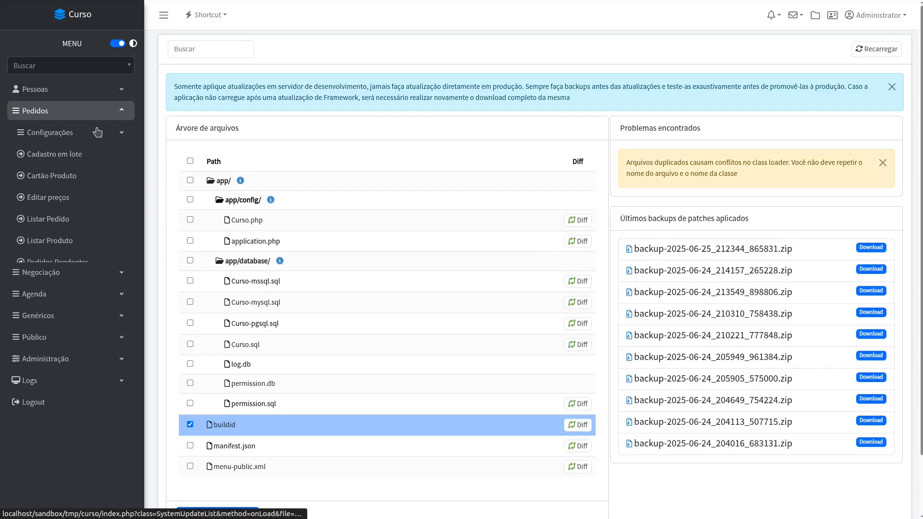
# Start Importar SQL on the Curso database and select Curso (3).zip.
pyautogui.click(67, 212)
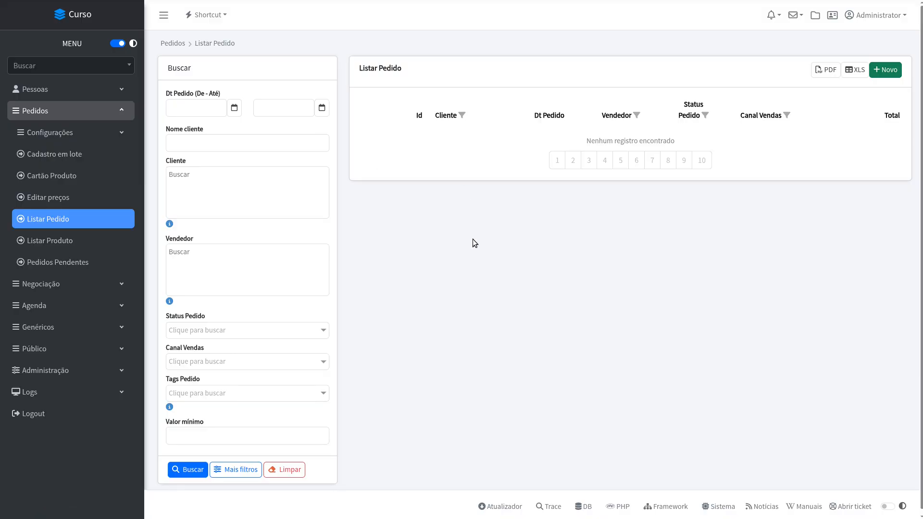
pyautogui.click(583, 506)
pyautogui.click(171, 75)
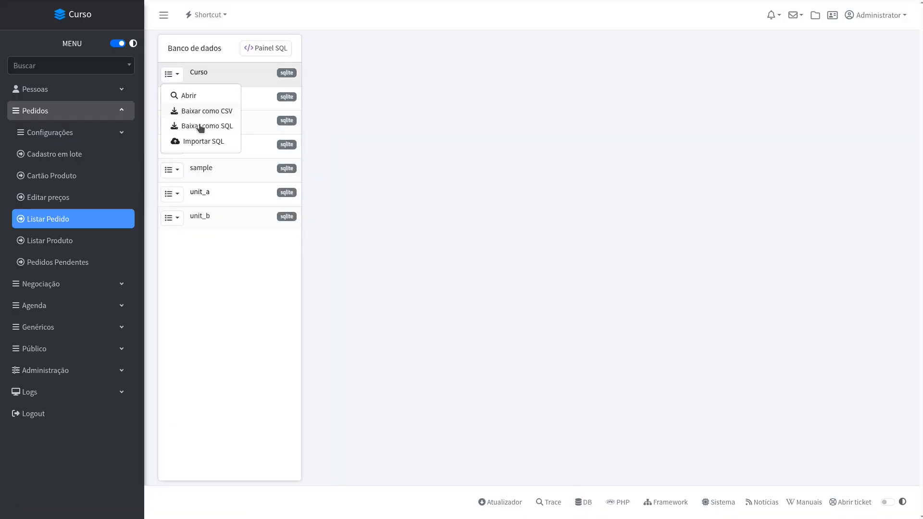
pyautogui.click(203, 142)
pyautogui.click(423, 114)
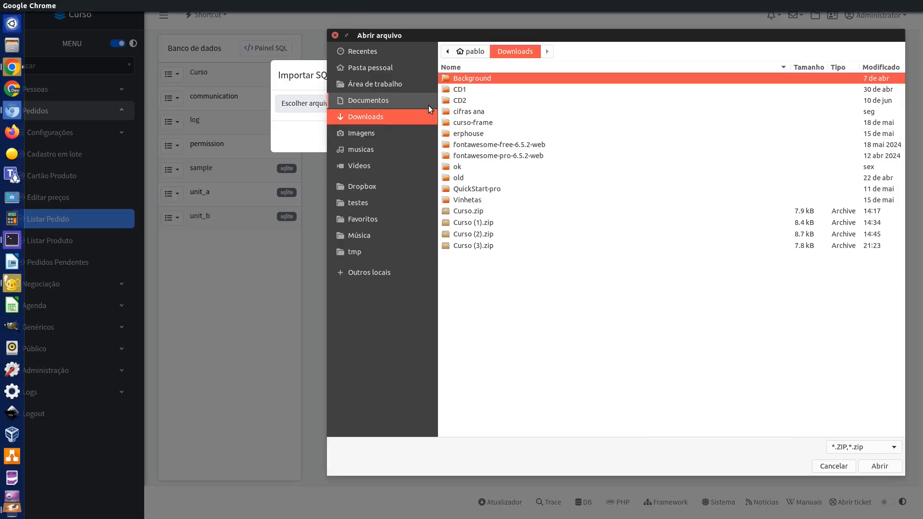
pyautogui.click(534, 245)
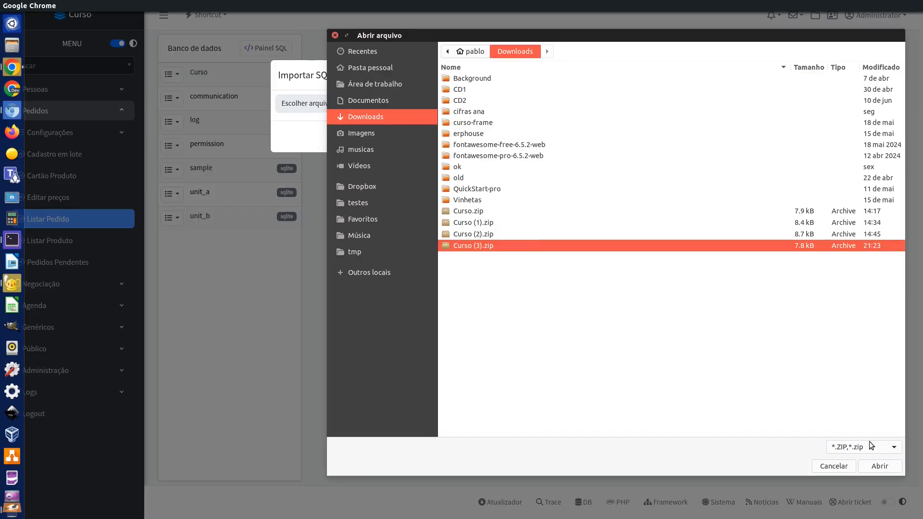
pyautogui.click(886, 465)
# Run the import and reopen Listar Pedido, now showing five orders.
pyautogui.click(617, 138)
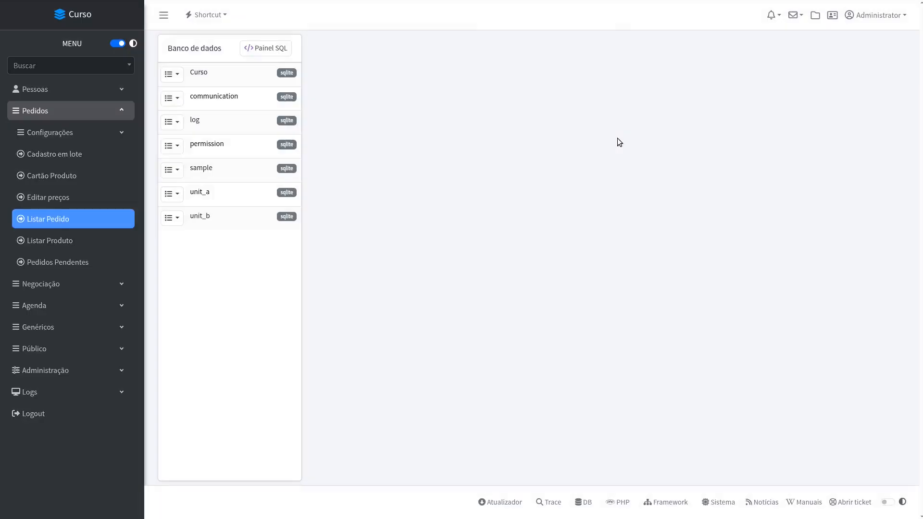
pyautogui.click(462, 319)
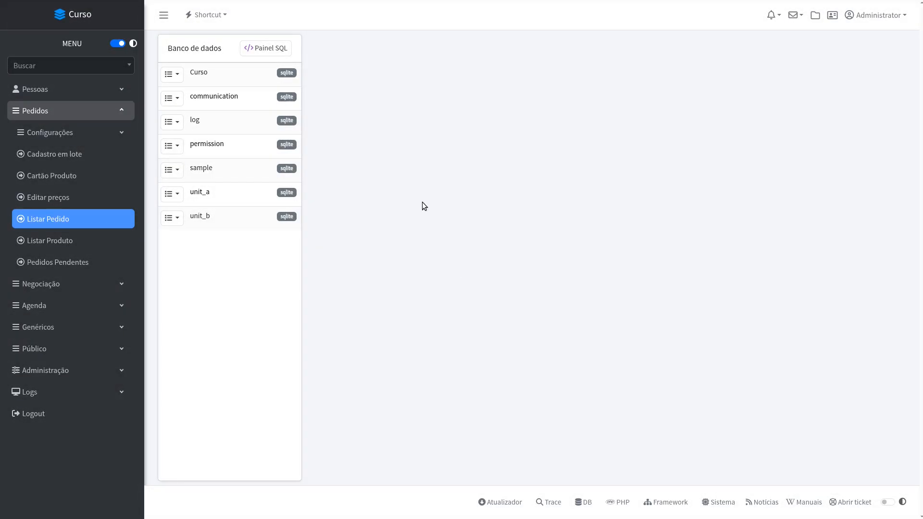
pyautogui.click(57, 220)
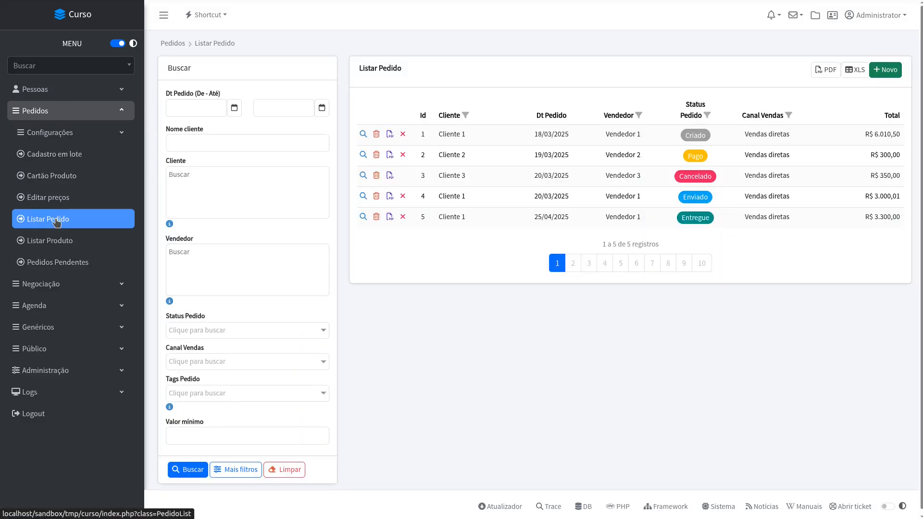
pyautogui.click(57, 90)
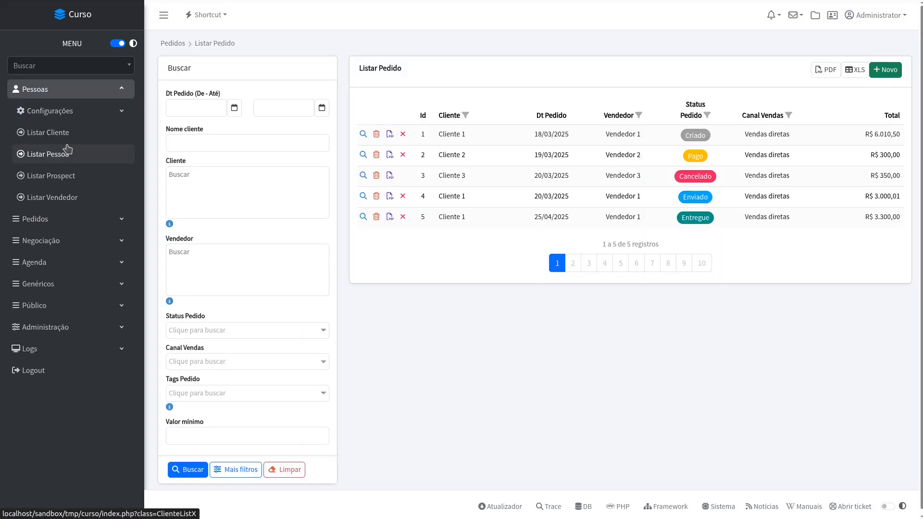
# Open Cliente 1's Comentários tab and save new comments 'aaa' and 'bbb'.
pyautogui.click(64, 133)
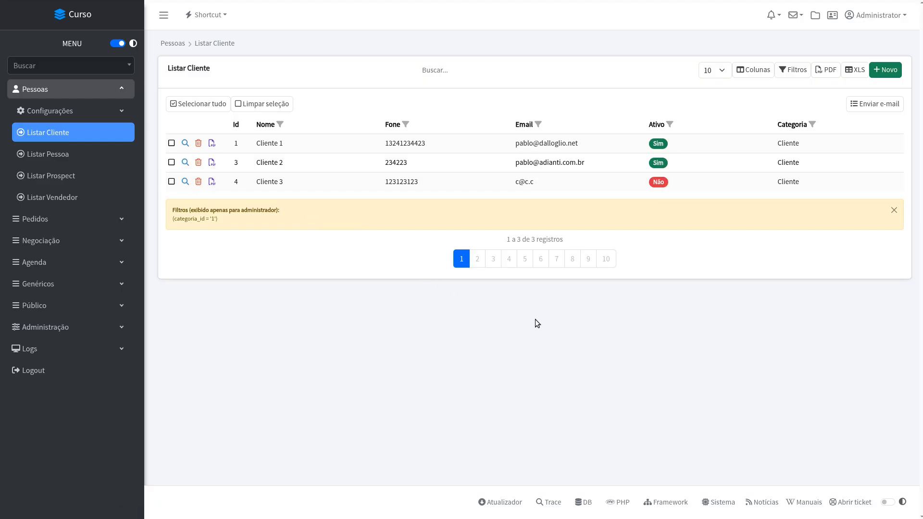
pyautogui.click(185, 143)
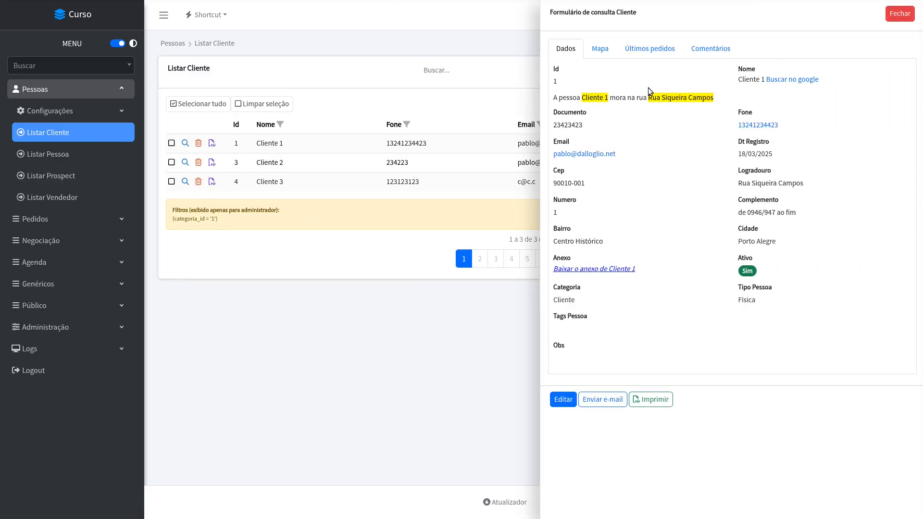
pyautogui.click(707, 48)
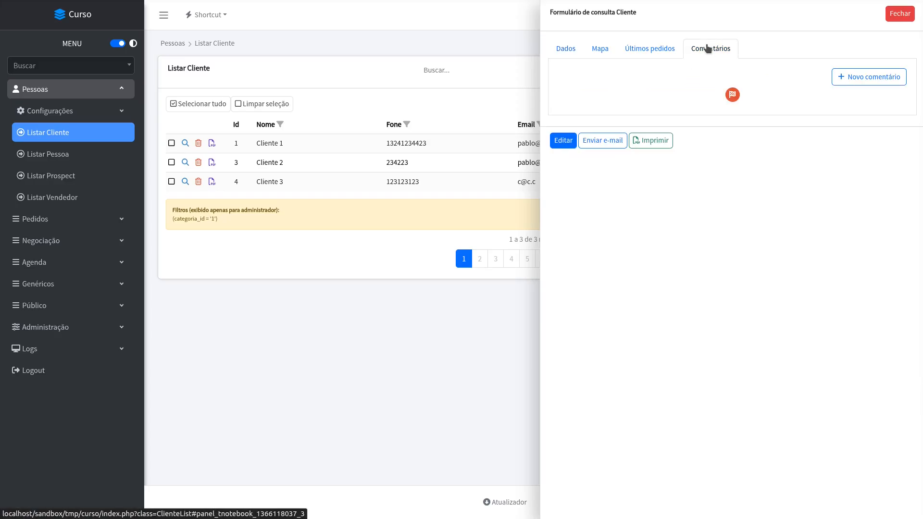
pyautogui.click(872, 76)
pyautogui.click(748, 144)
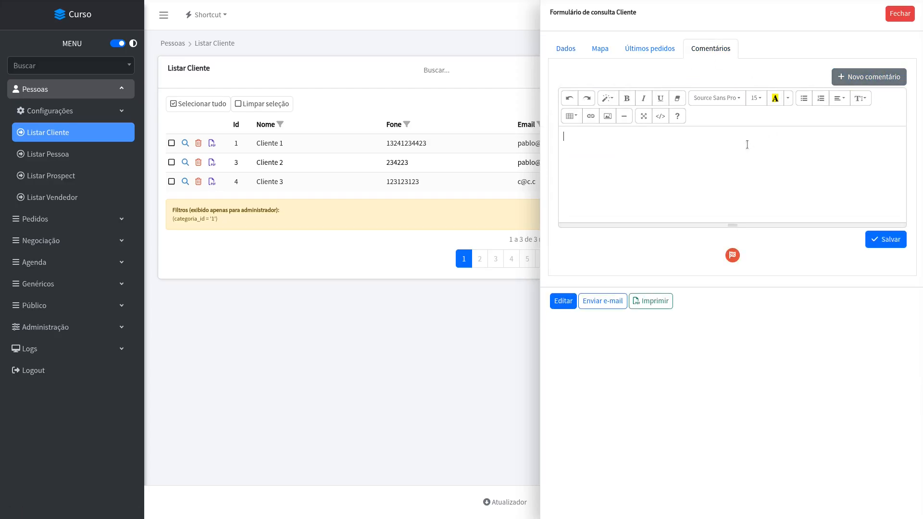
pyautogui.click(891, 241)
pyautogui.click(869, 78)
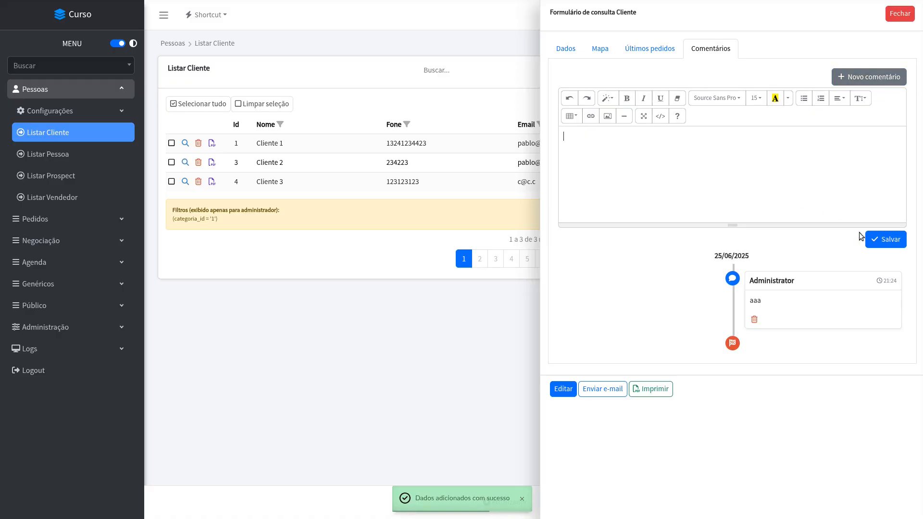
pyautogui.write('bbb')
pyautogui.click(881, 239)
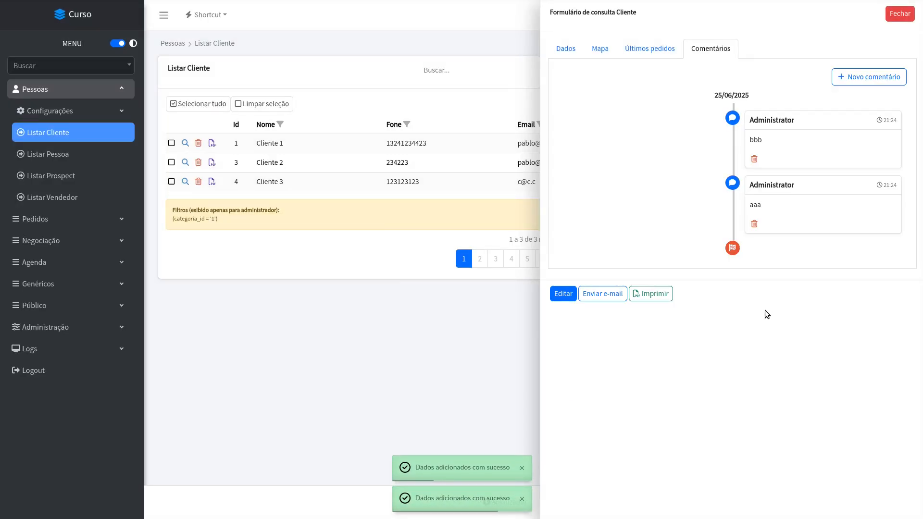
# Log out, attempt the rejected User login, then sign in as admin with its password.
pyautogui.click(29, 372)
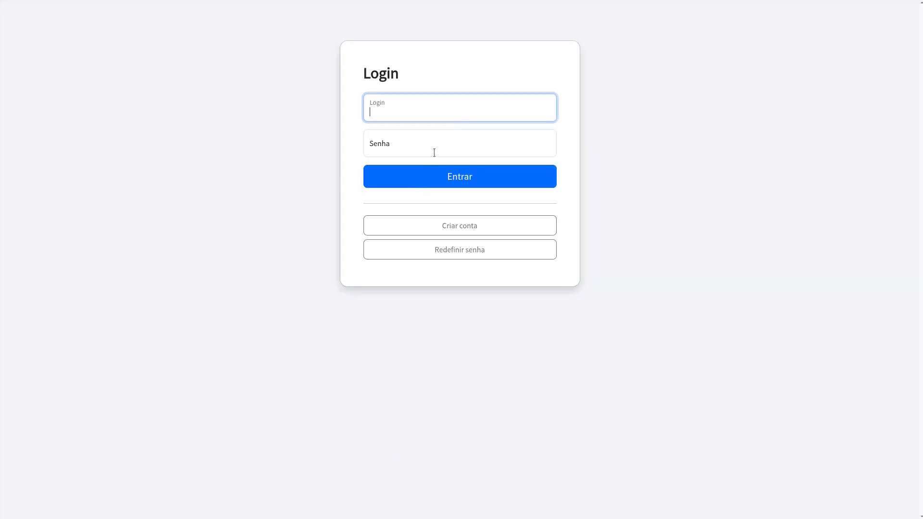
pyautogui.press('Tab')
pyautogui.write('••••')
pyautogui.press('Return')
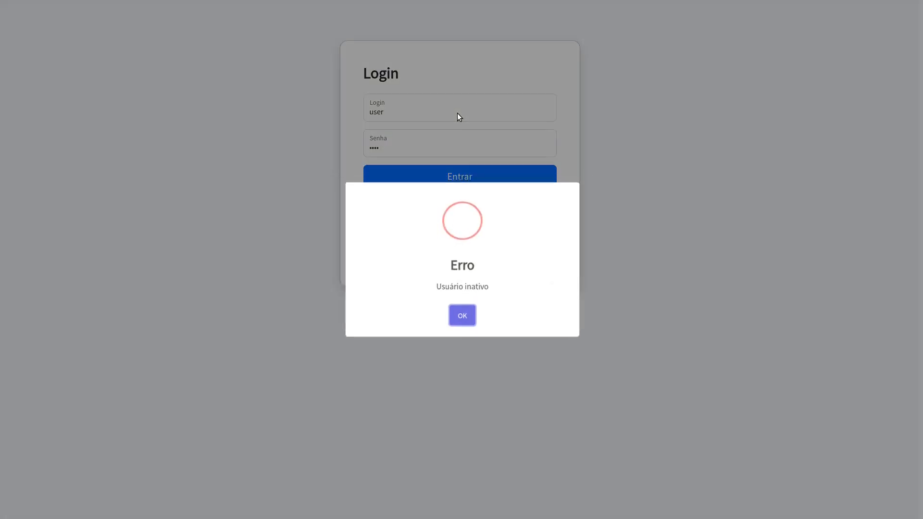
pyautogui.doubleClick(458, 114)
pyautogui.write('admin')
pyautogui.press('Tab')
pyautogui.write('•••••')
pyautogui.press('Return')
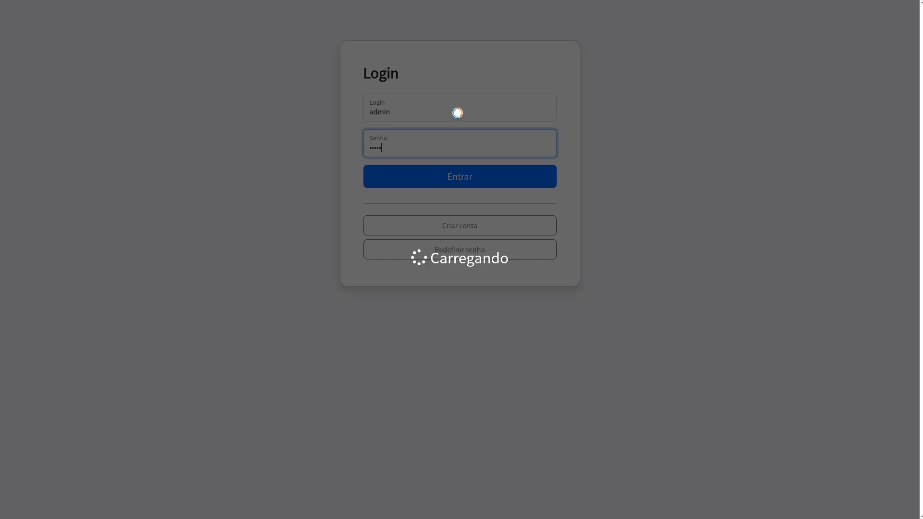
# Activate the User account in Administração > Usuários.
pyautogui.click(57, 220)
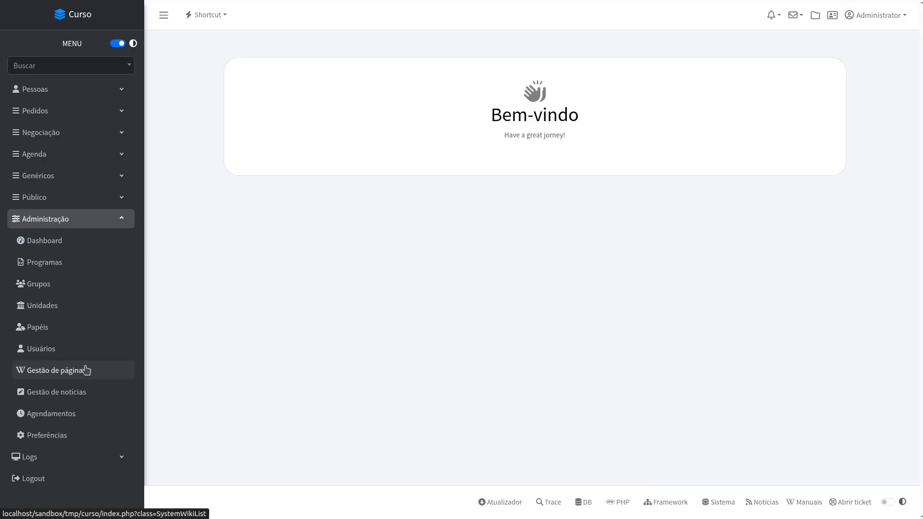
pyautogui.click(82, 348)
pyautogui.click(212, 141)
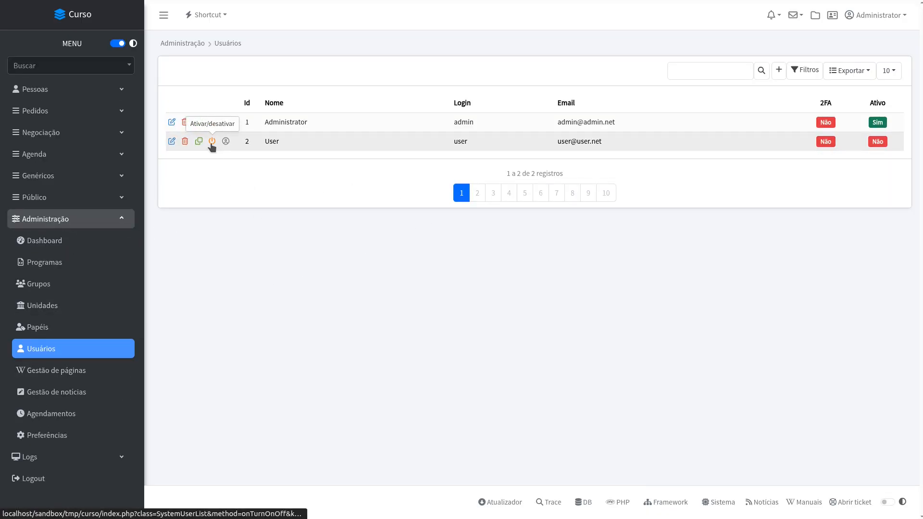
# Sign in as user and check its limited Pessoas and Pedidos menus.
pyautogui.click(72, 478)
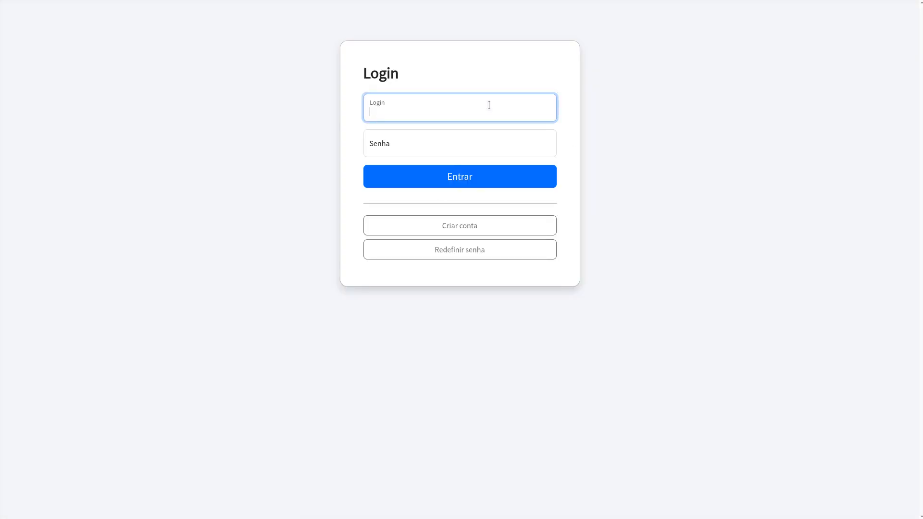
pyautogui.write('user')
pyautogui.press('Tab')
pyautogui.write('user')
pyautogui.press('Return')
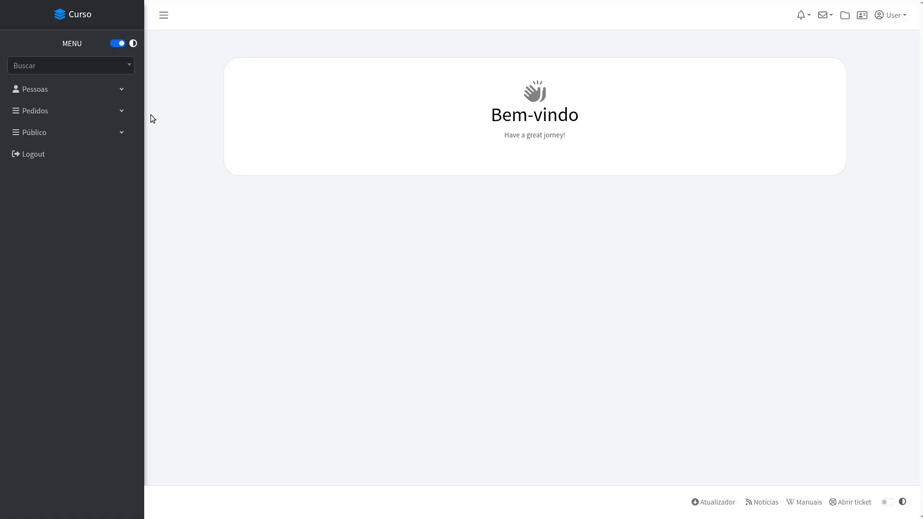
pyautogui.click(73, 95)
pyautogui.click(68, 133)
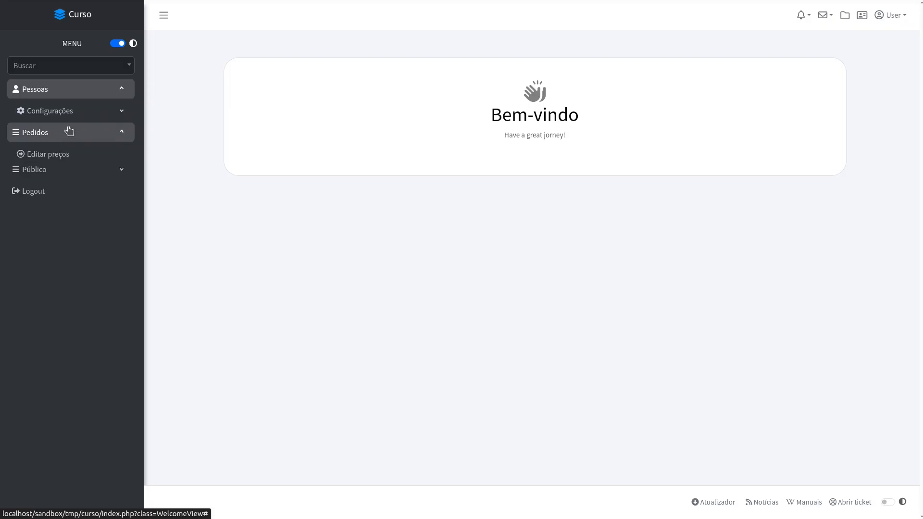
# Sign out and log back in as admin, expanding the Administração menu.
pyautogui.click(72, 195)
pyautogui.write('admin')
pyautogui.press('Tab')
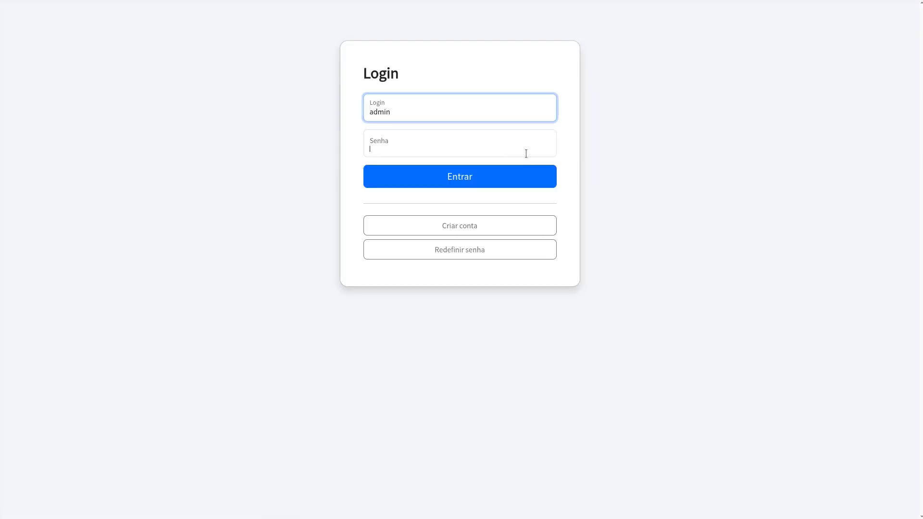
pyautogui.write('admin')
pyautogui.press('Return')
pyautogui.click(26, 220)
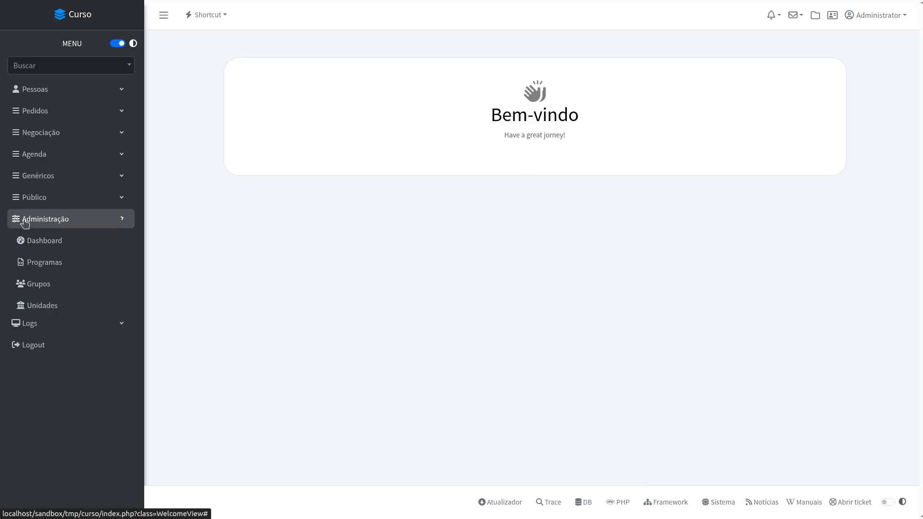
# Add User to Template - Admin, Application - Programs, Pedidos, Negociação, Agenda, Genéricos, Público, Pessoas and save.
pyautogui.click(68, 348)
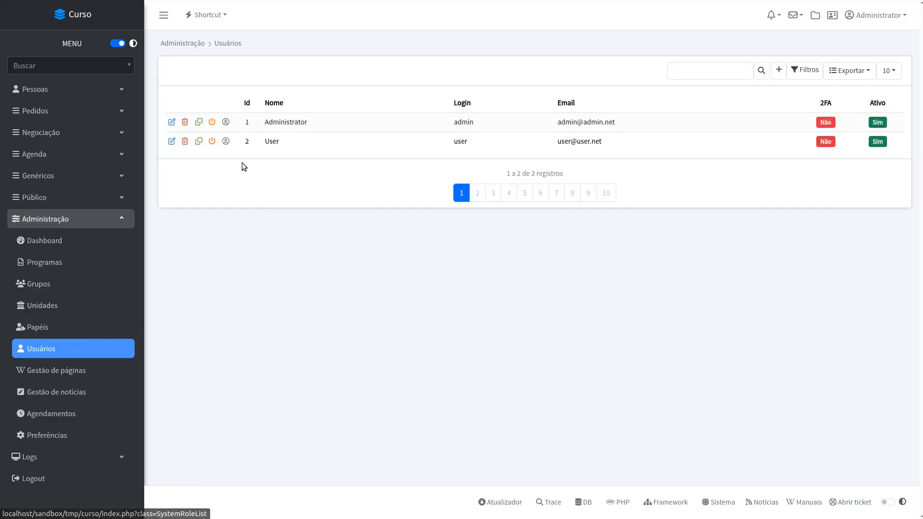
pyautogui.click(294, 150)
pyautogui.click(643, 260)
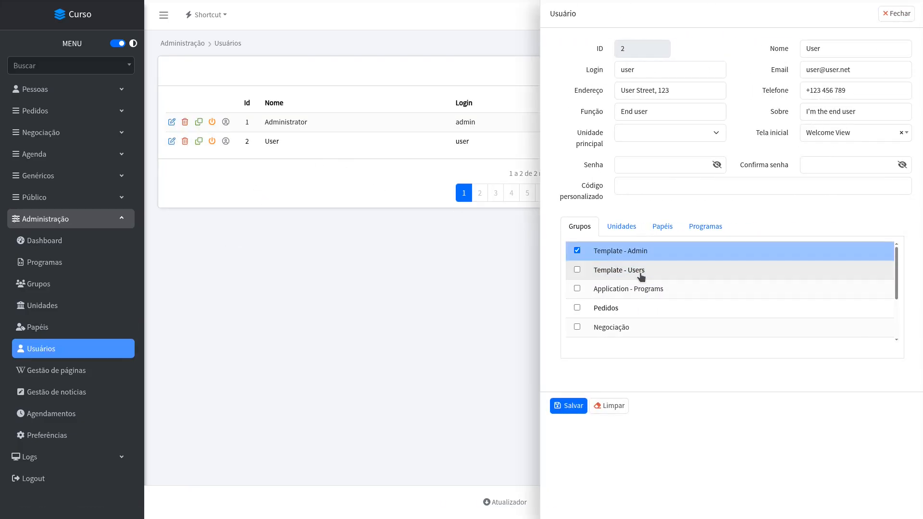
pyautogui.click(645, 288)
pyautogui.click(642, 310)
pyautogui.click(659, 320)
pyautogui.click(639, 296)
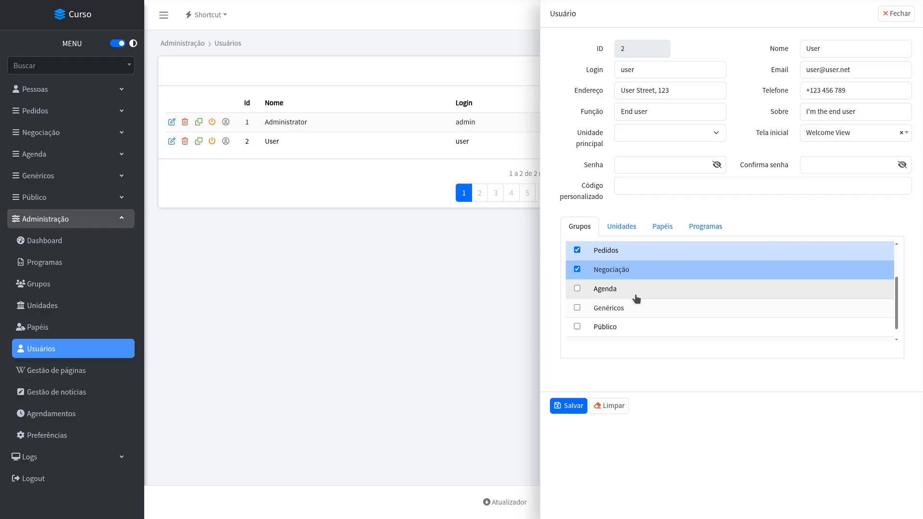
pyautogui.click(641, 308)
pyautogui.click(642, 326)
pyautogui.click(644, 331)
pyautogui.click(569, 406)
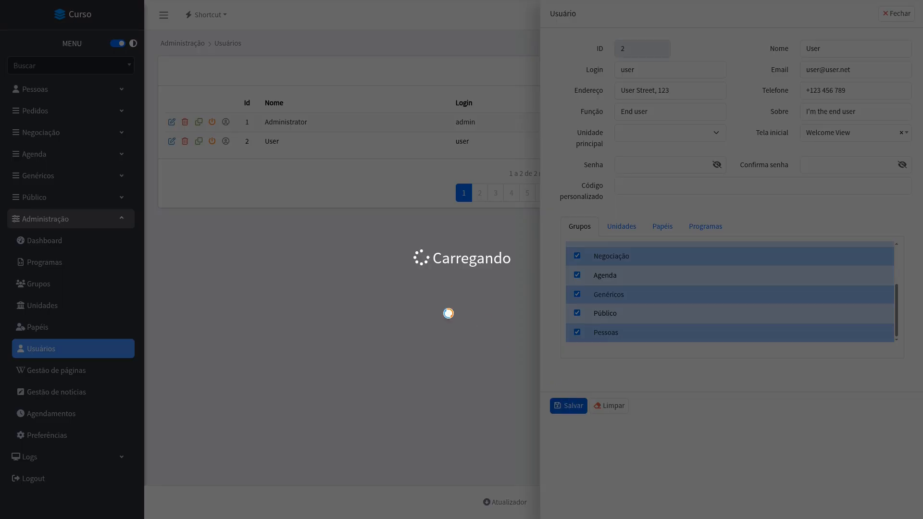
pyautogui.click(461, 319)
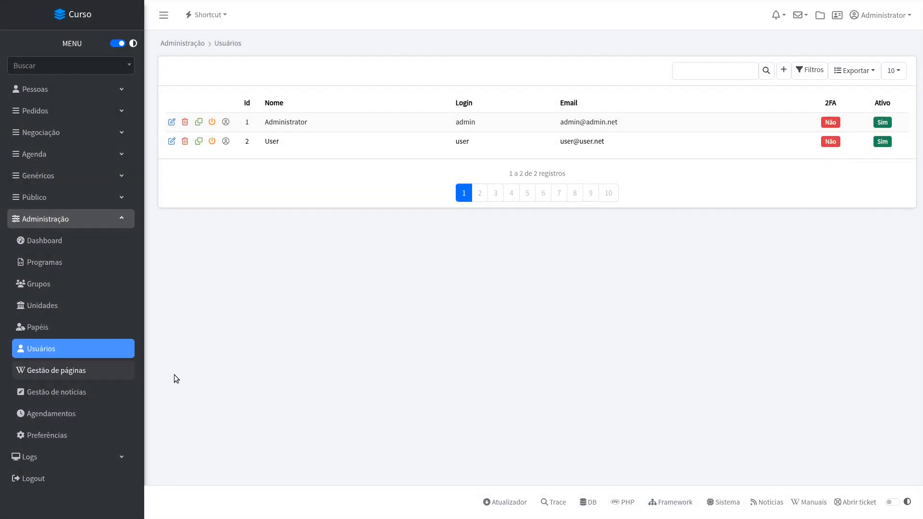
# Sign out and log in as user with its password.
pyautogui.click(87, 477)
pyautogui.write('user')
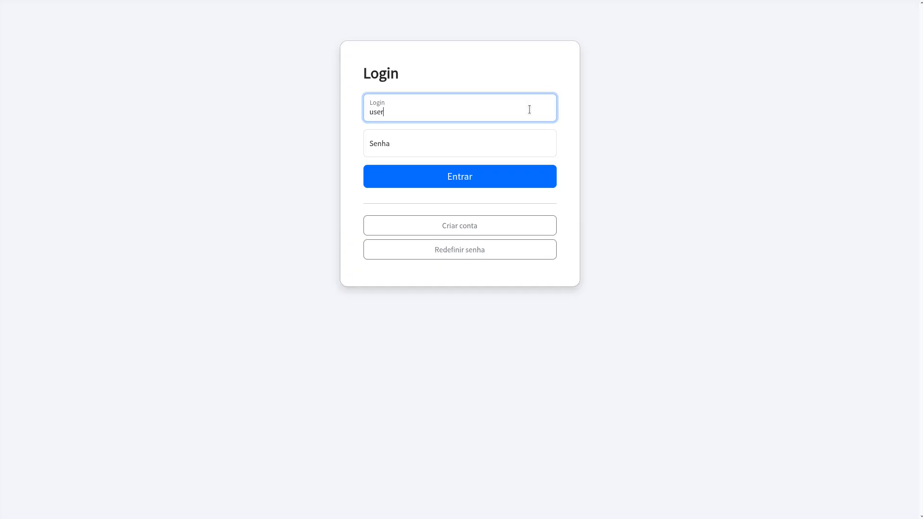
pyautogui.press('Tab')
pyautogui.write('123')
pyautogui.press('Return')
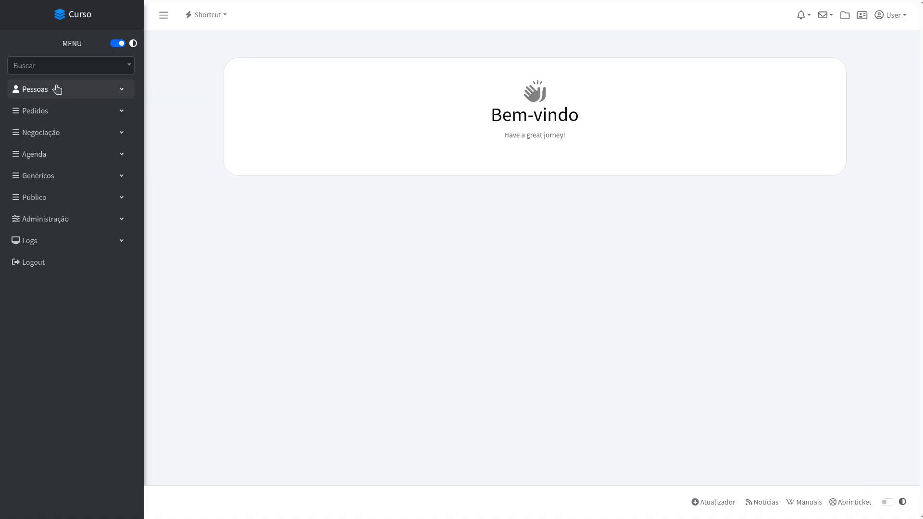
# Open Cliente 1's Comentários tab and save the comment 'ccc'.
pyautogui.click(57, 89)
pyautogui.click(67, 130)
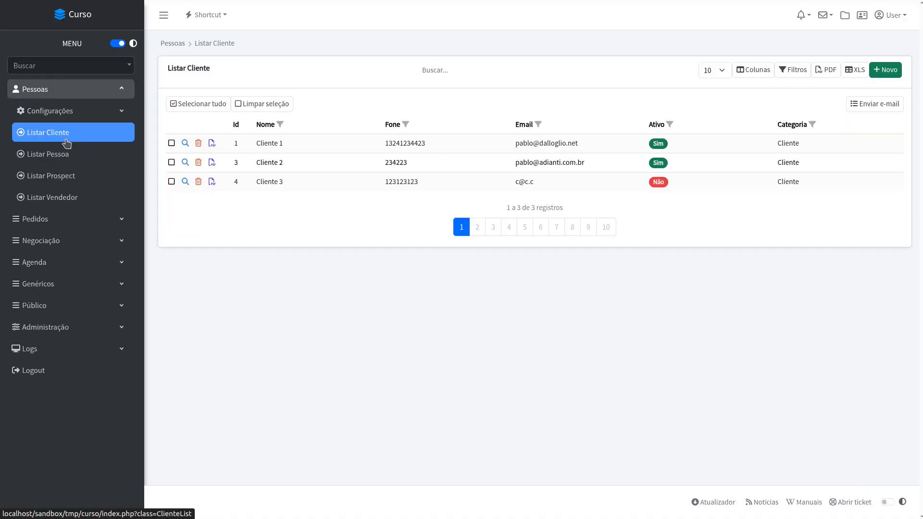
pyautogui.click(229, 141)
pyautogui.click(710, 49)
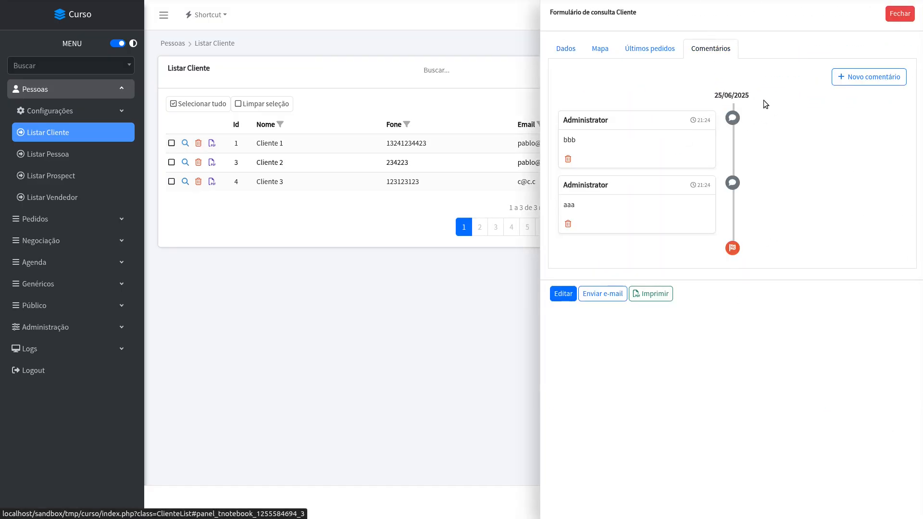
pyautogui.click(868, 78)
pyautogui.write('cc')
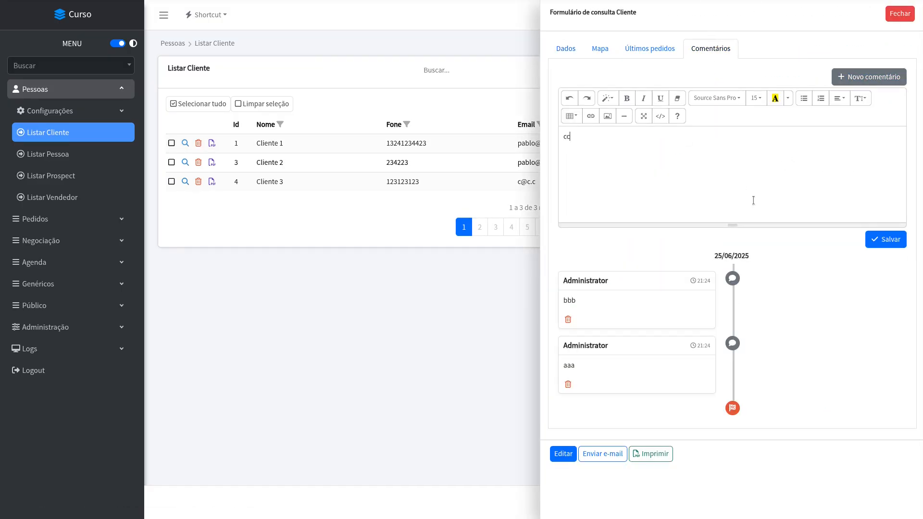
pyautogui.write('c')
pyautogui.click(883, 243)
# Save a second comment 'ddd', then log out of the User account.
pyautogui.click(857, 81)
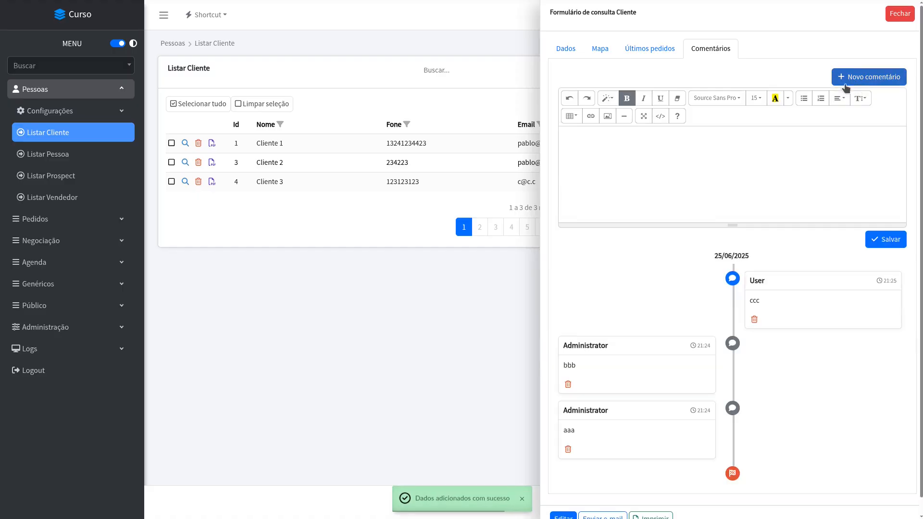
pyautogui.write('ddd')
pyautogui.click(886, 239)
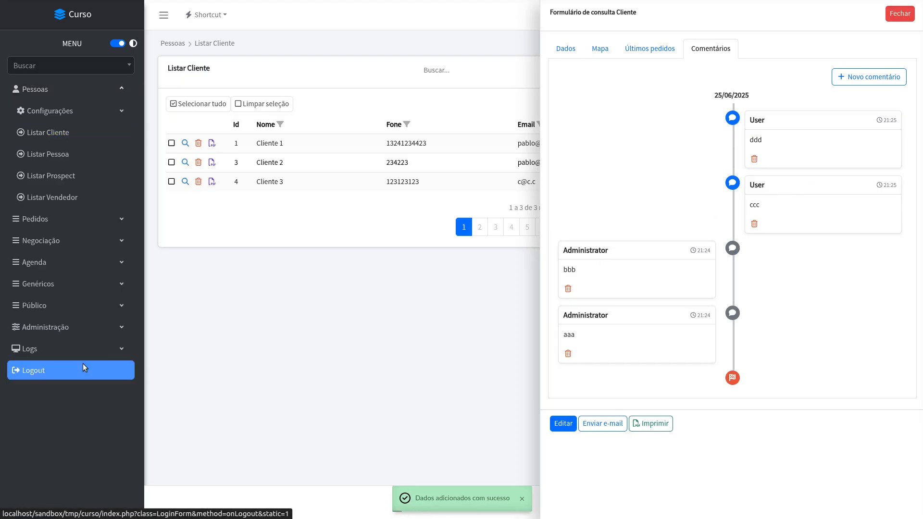
pyautogui.click(121, 372)
# Log in as admin and open Cliente 1's Comentários tab showing ccc and ddd.
pyautogui.write('admin')
pyautogui.press('Tab')
pyautogui.write('admin')
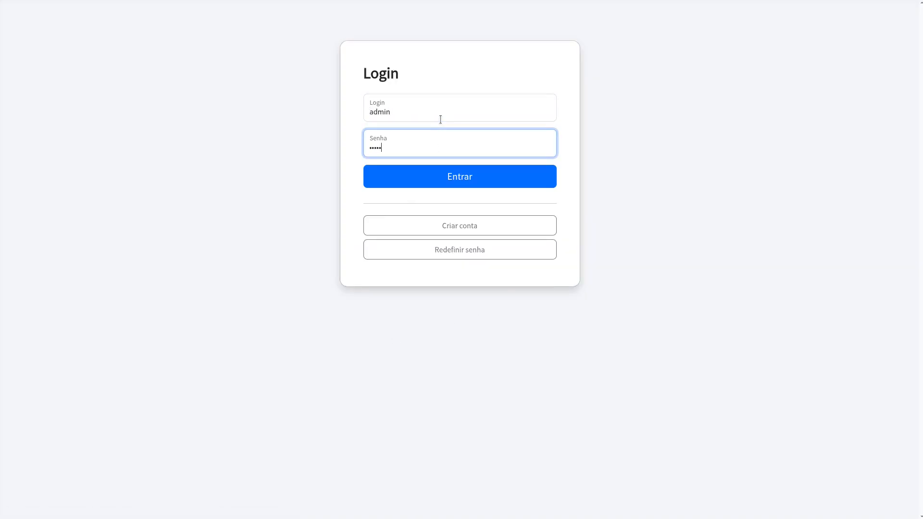
pyautogui.press('Return')
pyautogui.click(80, 94)
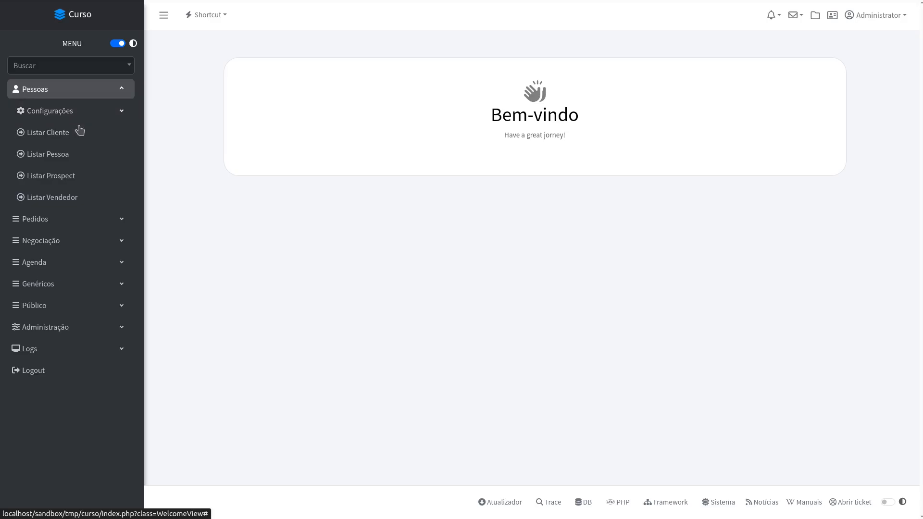
pyautogui.click(80, 132)
pyautogui.click(186, 144)
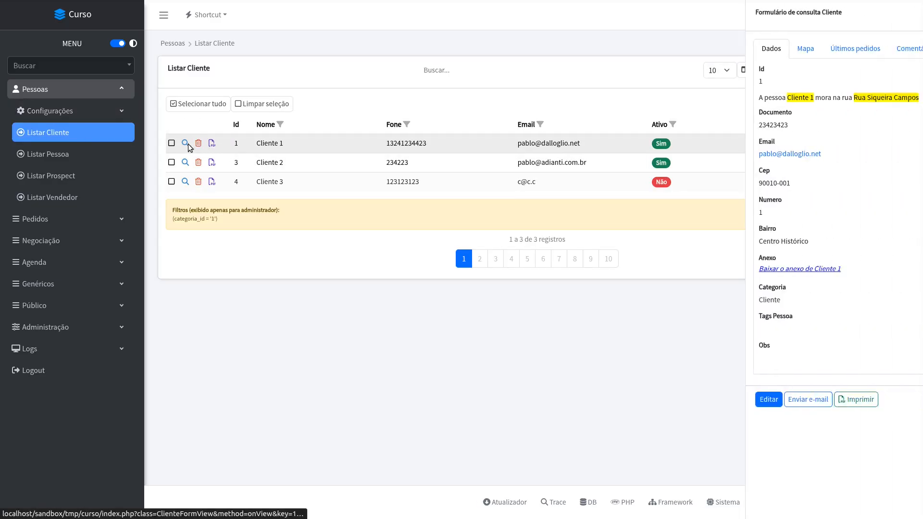
pyautogui.click(700, 53)
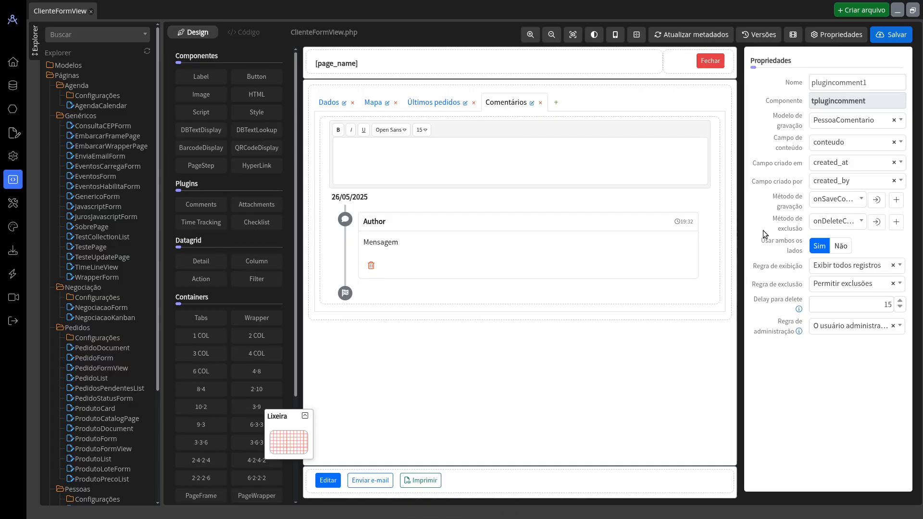
# Review the rule options, briefly try no admin user, then restore 'O usuário administrador tem permissão total'.
pyautogui.click(835, 272)
pyautogui.click(808, 284)
pyautogui.click(845, 332)
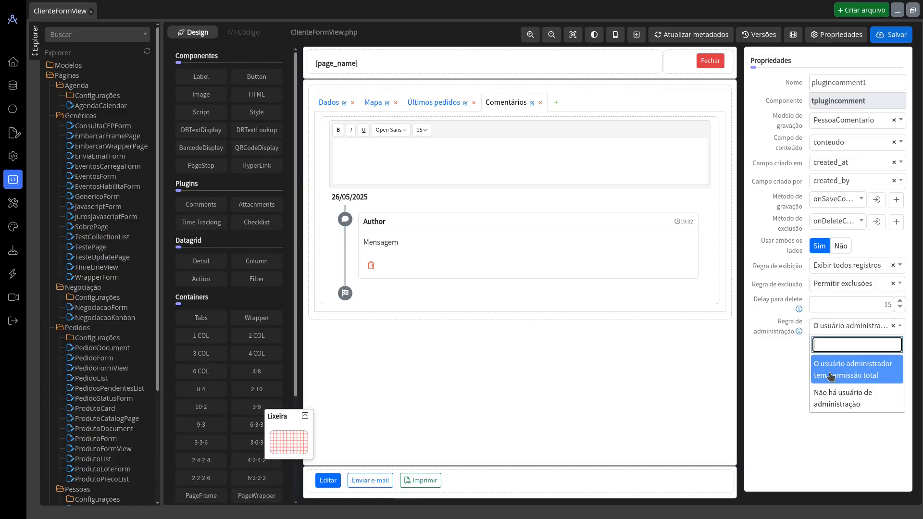
pyautogui.click(831, 376)
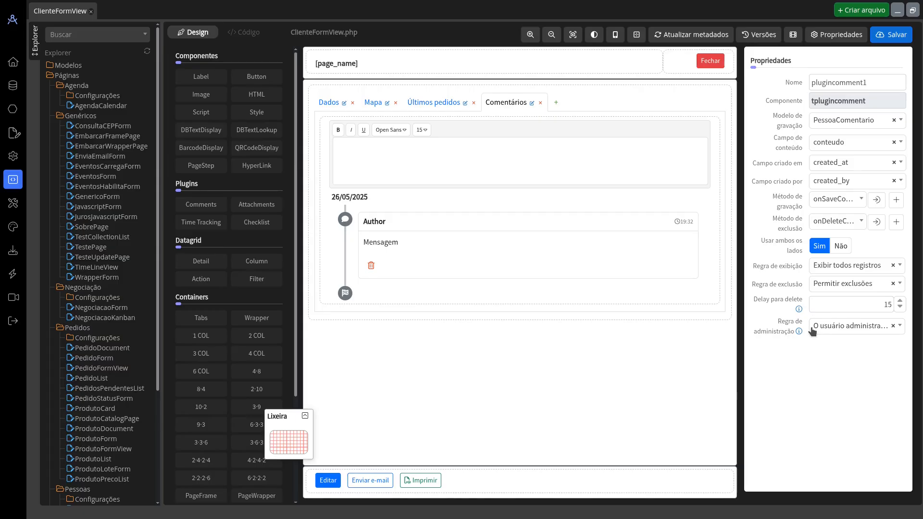
pyautogui.moveTo(799, 332)
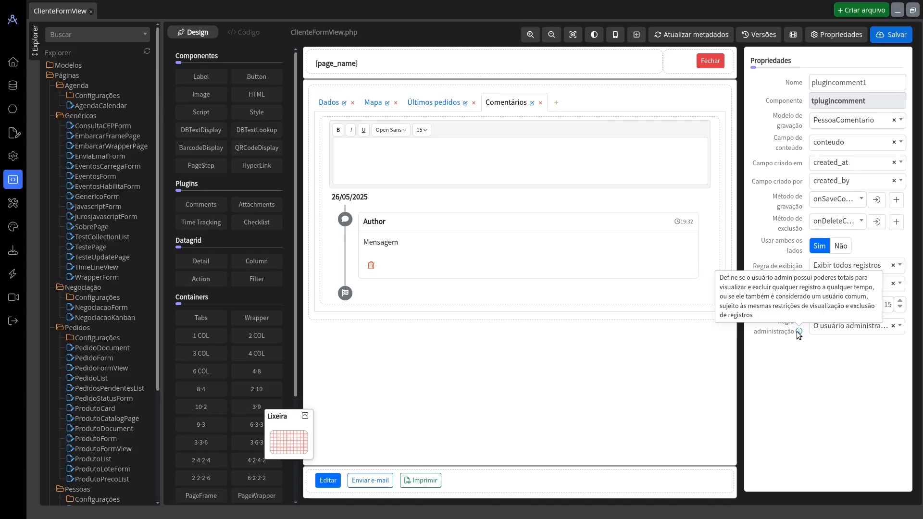
pyautogui.click(861, 326)
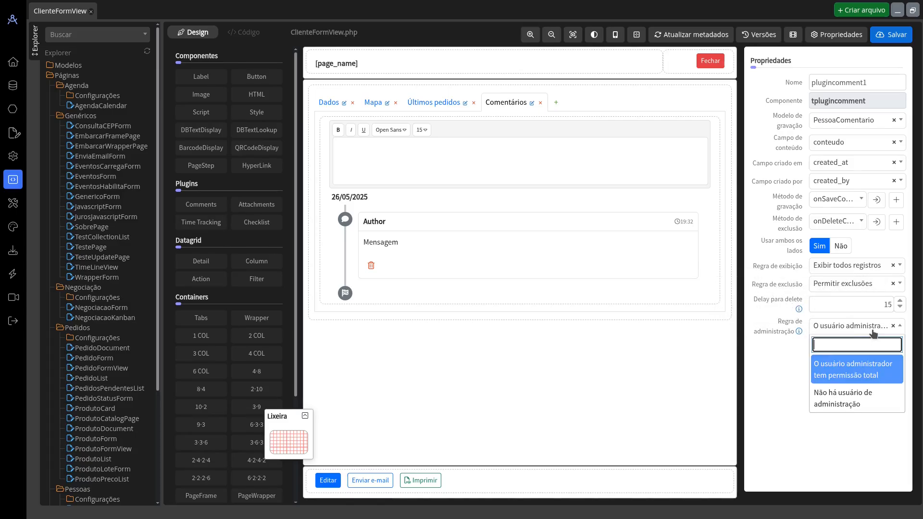
pyautogui.click(837, 406)
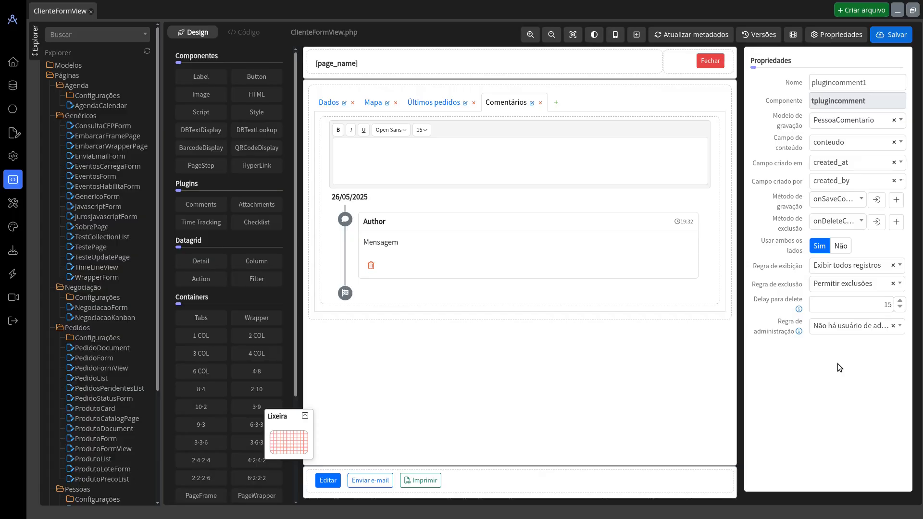
pyautogui.click(839, 327)
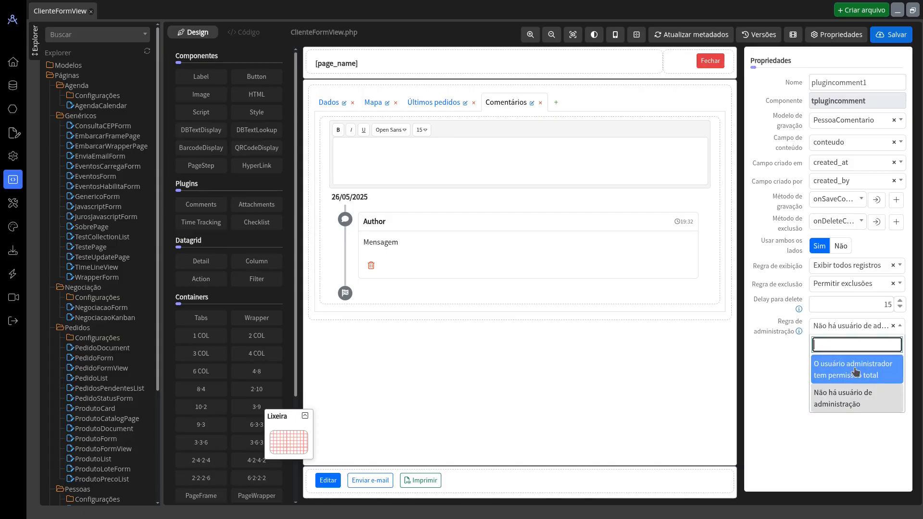
pyautogui.click(846, 367)
# Set Regra de exibição to 'Exibir apenas registros do usuário'.
pyautogui.click(838, 267)
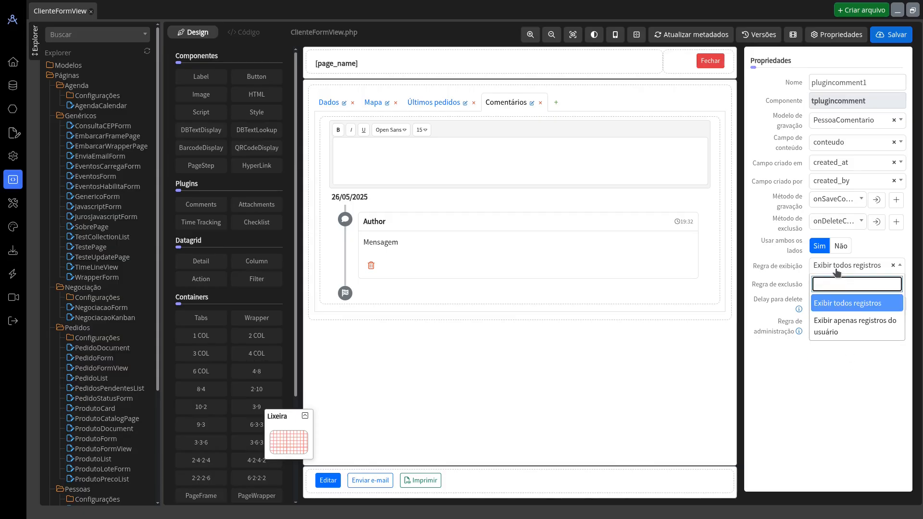
pyautogui.click(850, 331)
pyautogui.hotkey('alt', 'Tab')
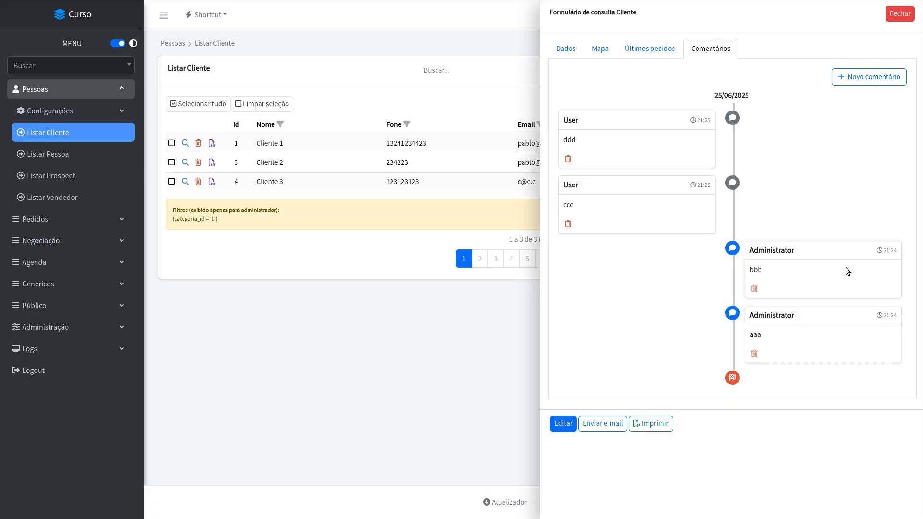
pyautogui.hotkey('alt', 'Tab')
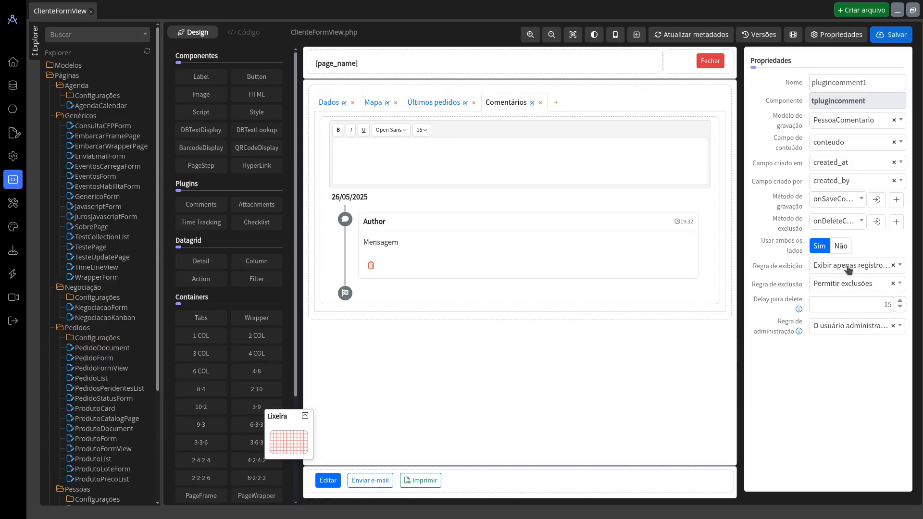
# Set Regra de exclusão to 'Excluir apenas registros do usuário', leaving the administration rule unchanged.
pyautogui.click(849, 327)
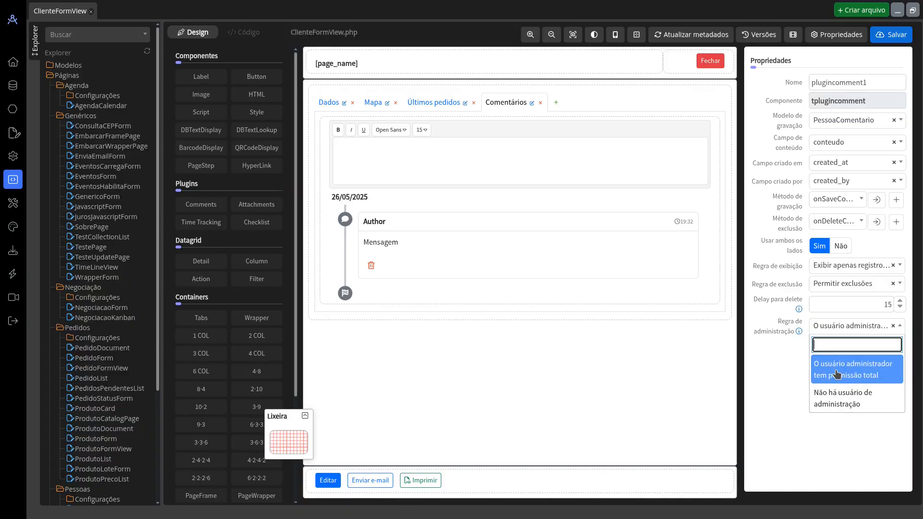
pyautogui.click(855, 284)
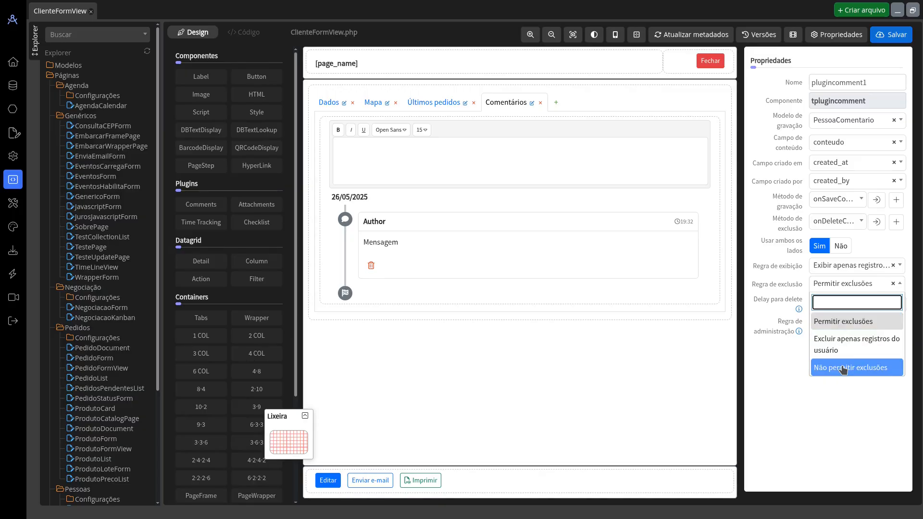
pyautogui.click(851, 347)
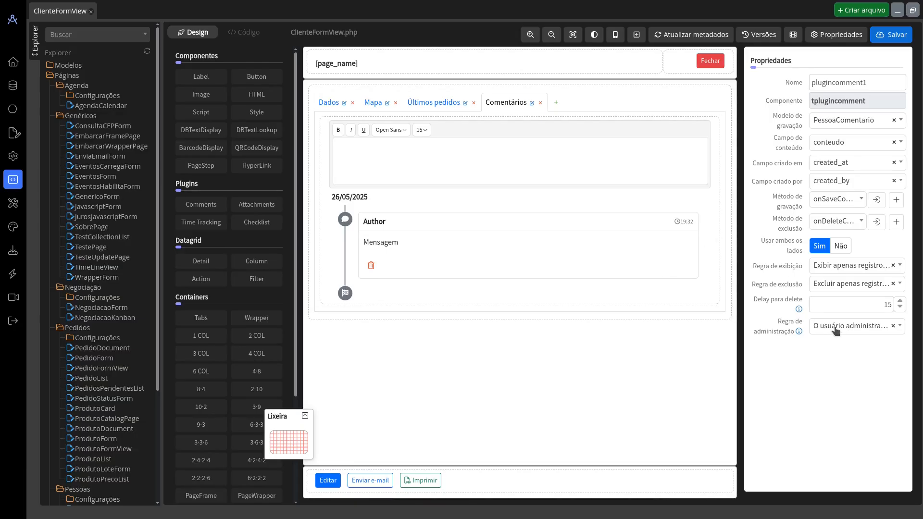
pyautogui.click(836, 329)
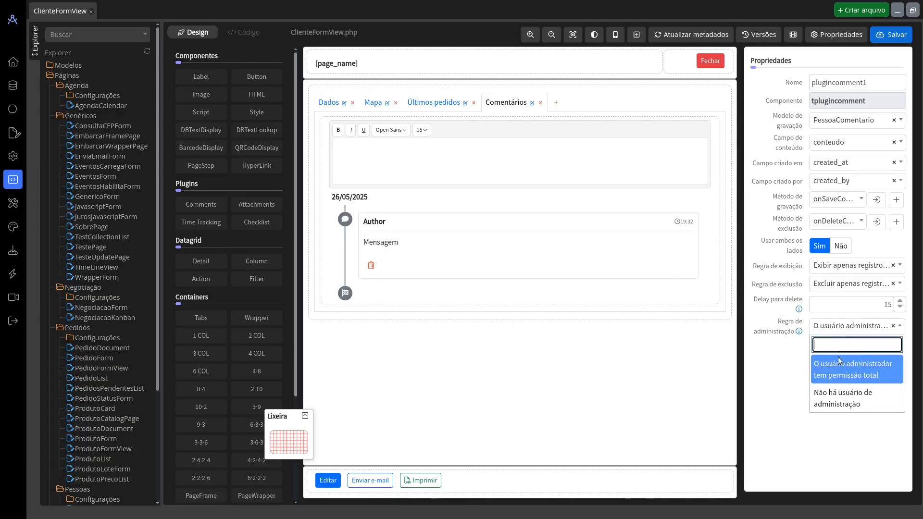
pyautogui.click(793, 371)
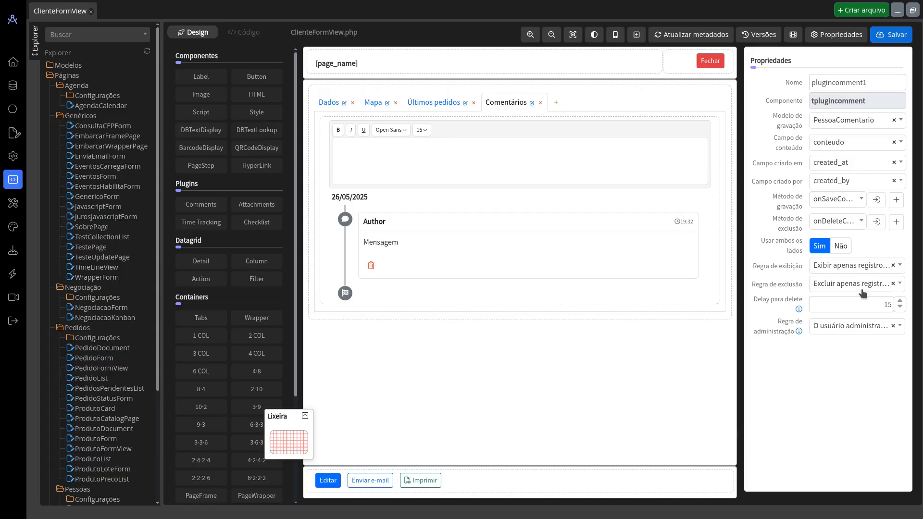
pyautogui.moveTo(799, 310)
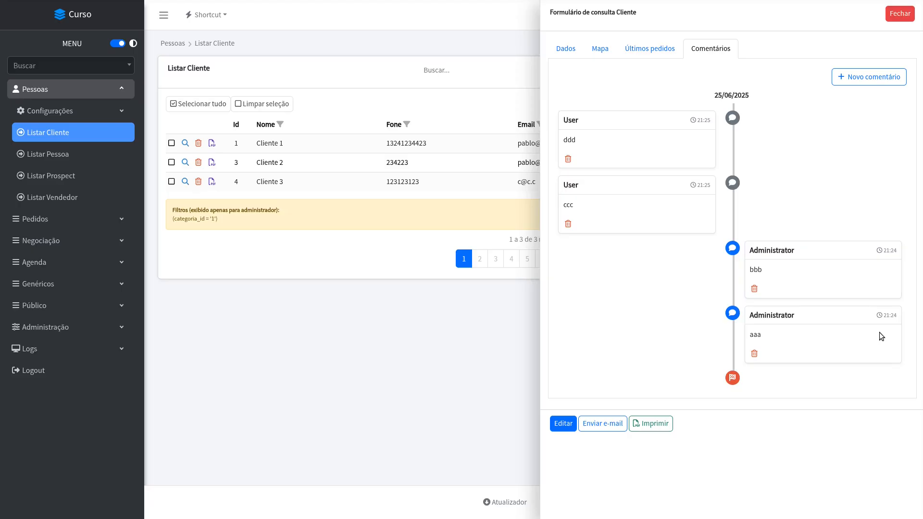
# Start and discard an empty administrator comment in Curso, then return to the designer.
pyautogui.click(869, 77)
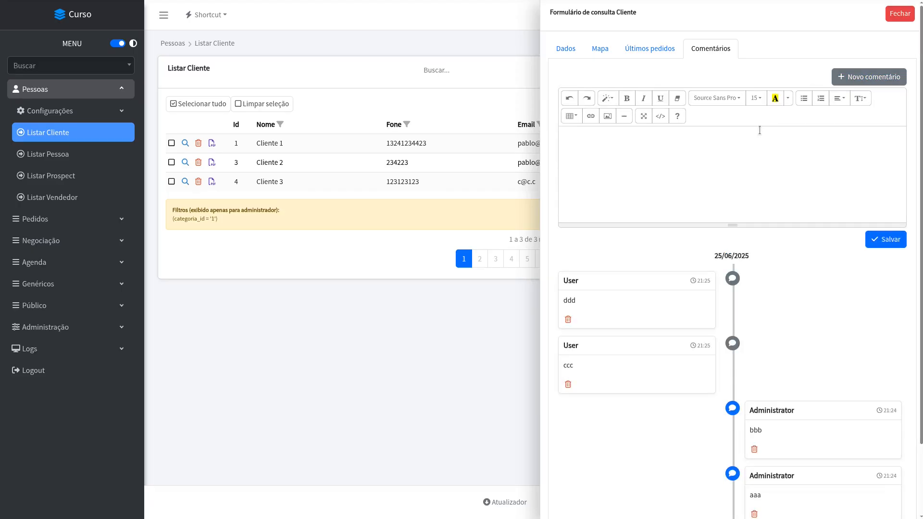
pyautogui.click(863, 85)
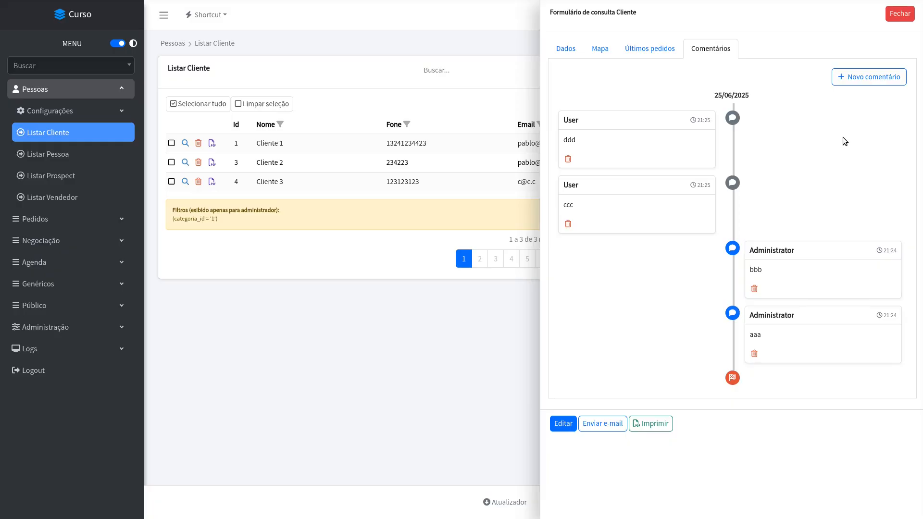
pyautogui.hotkey('alt', 'Tab')
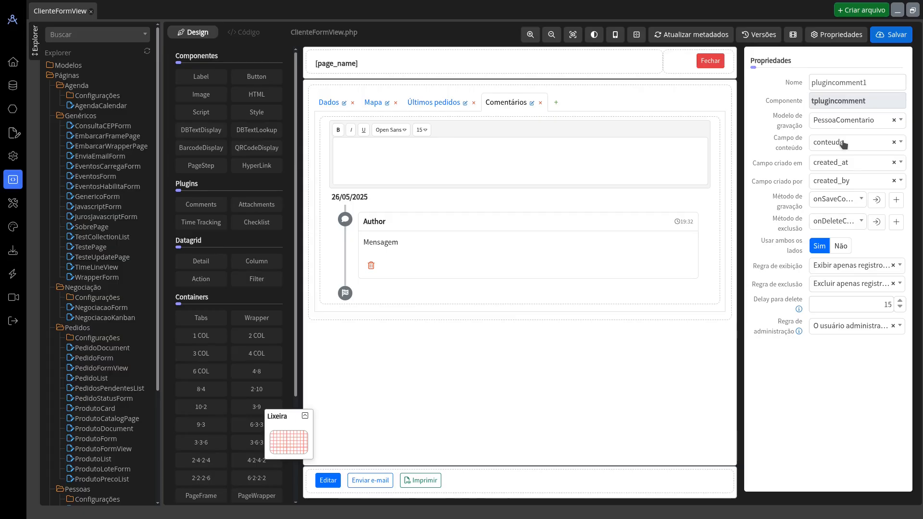
# Confirm the plugin rules: show own comments, administrator full permission, delete only own records.
pyautogui.click(840, 268)
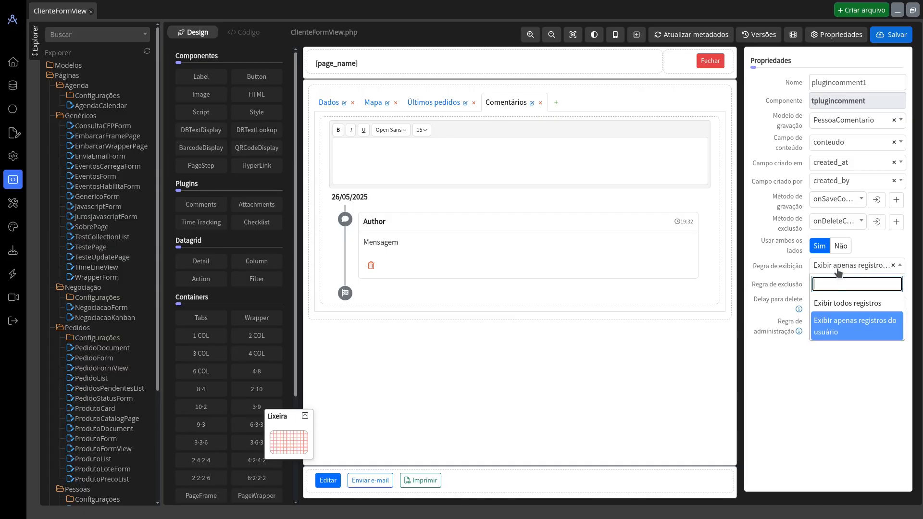
pyautogui.click(853, 330)
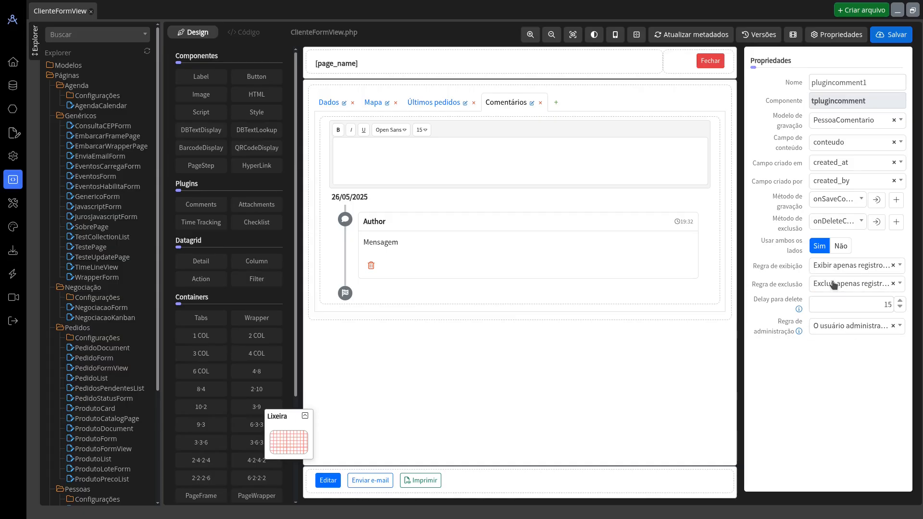
pyautogui.click(852, 327)
pyautogui.click(840, 399)
pyautogui.click(847, 289)
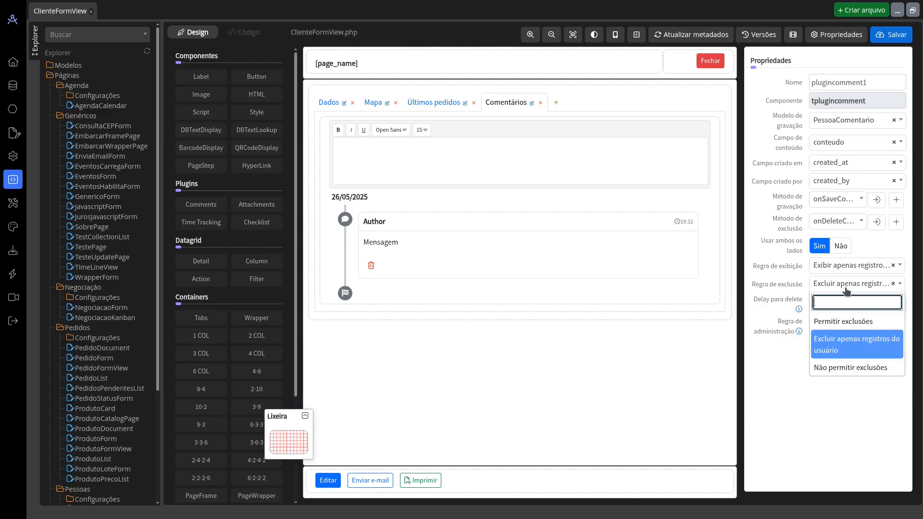
pyautogui.click(846, 288)
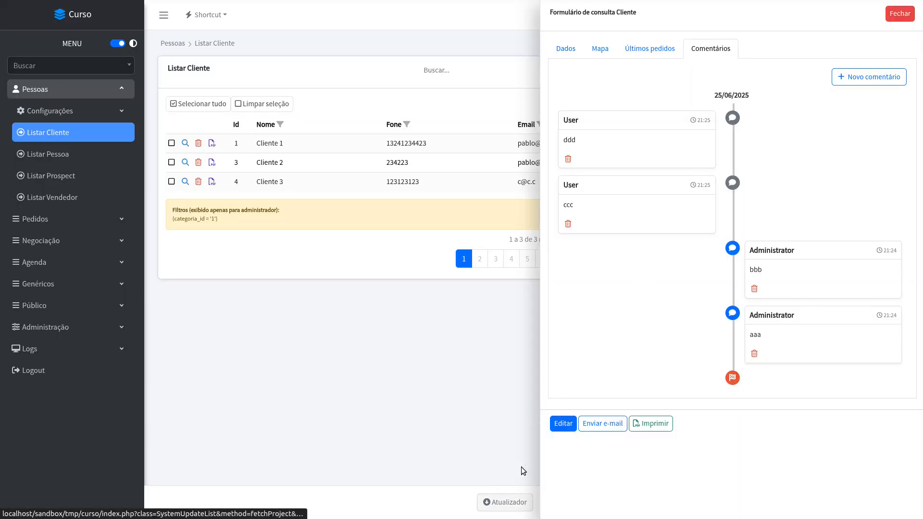
# Apply the ClienteFormView.xml update in the Curso app's updater.
pyautogui.click(501, 503)
pyautogui.scroll(-3, 318, 337)
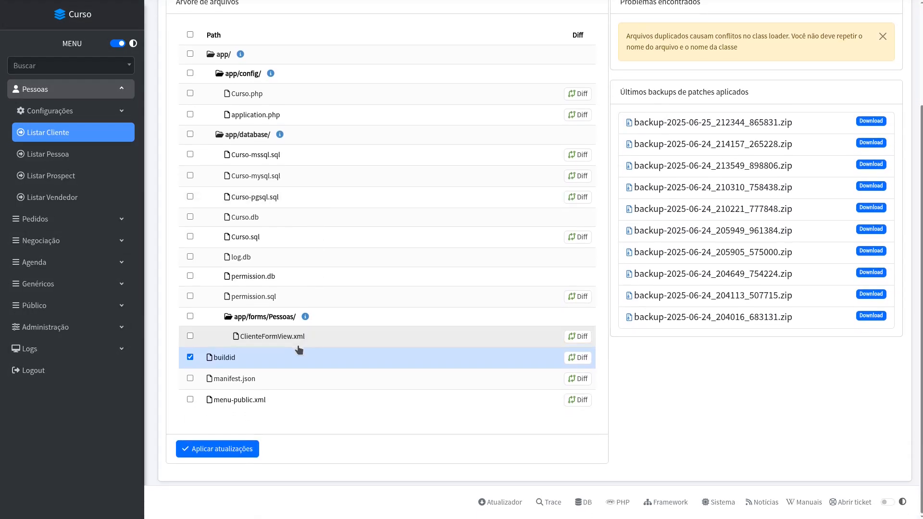
pyautogui.click(291, 341)
pyautogui.click(238, 449)
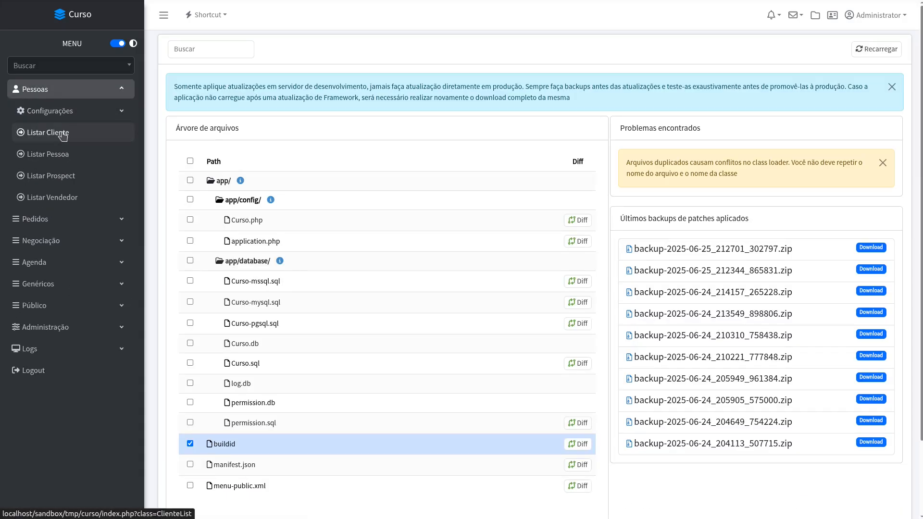
# Add the comment 'ccc' to Cliente 1's Comentários timeline.
pyautogui.click(63, 135)
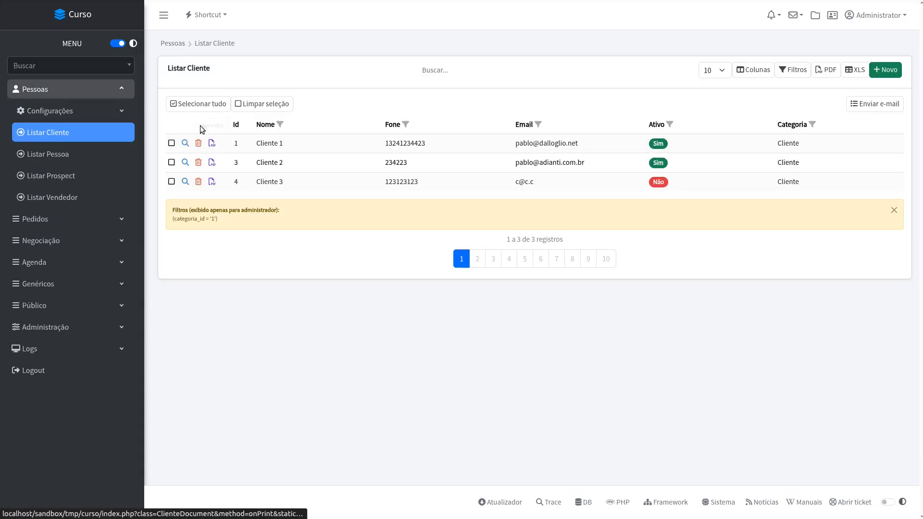
pyautogui.click(185, 143)
pyautogui.click(663, 50)
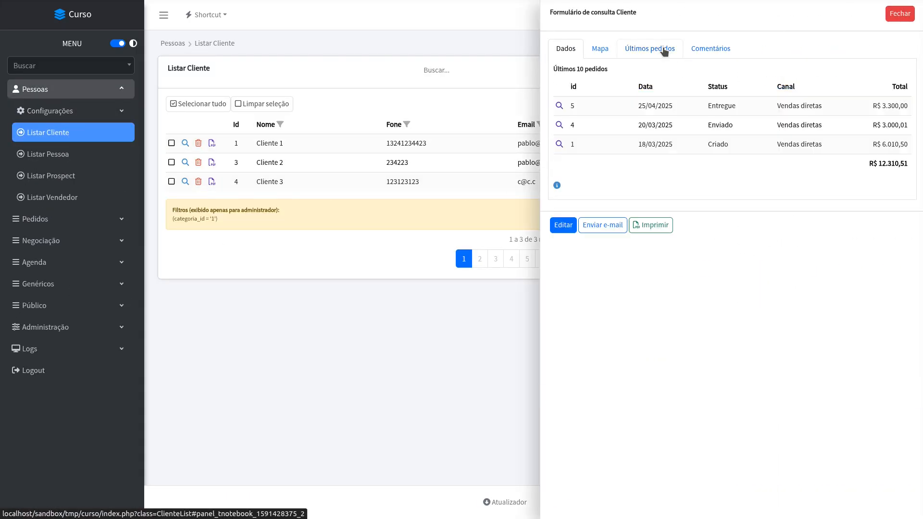
pyautogui.click(728, 48)
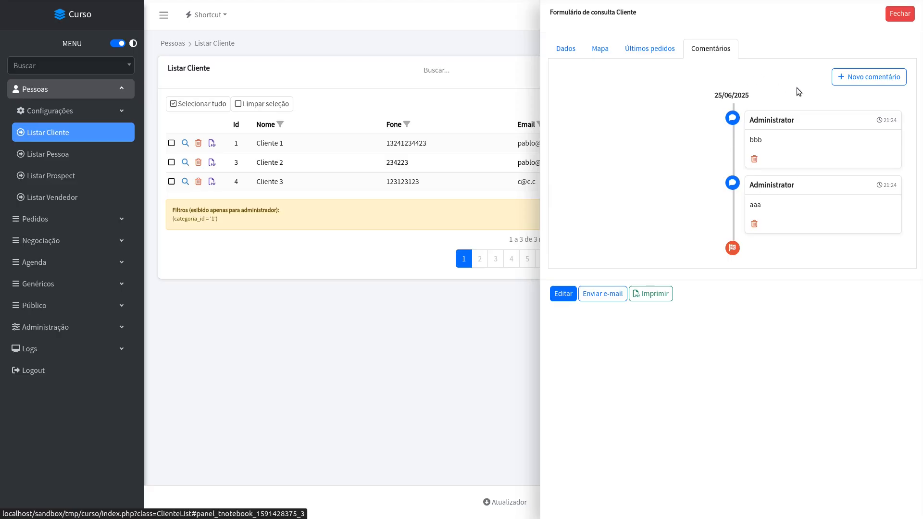
pyautogui.click(857, 78)
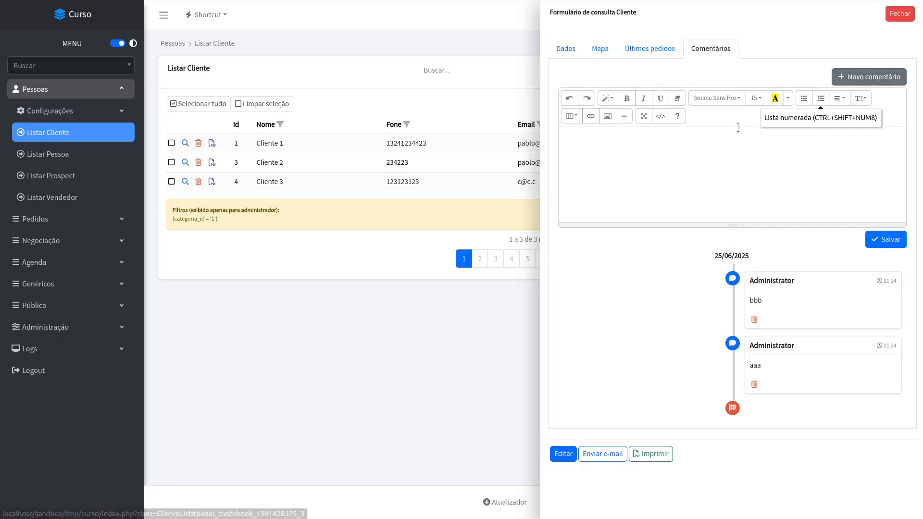
pyautogui.write('ccc')
pyautogui.click(890, 240)
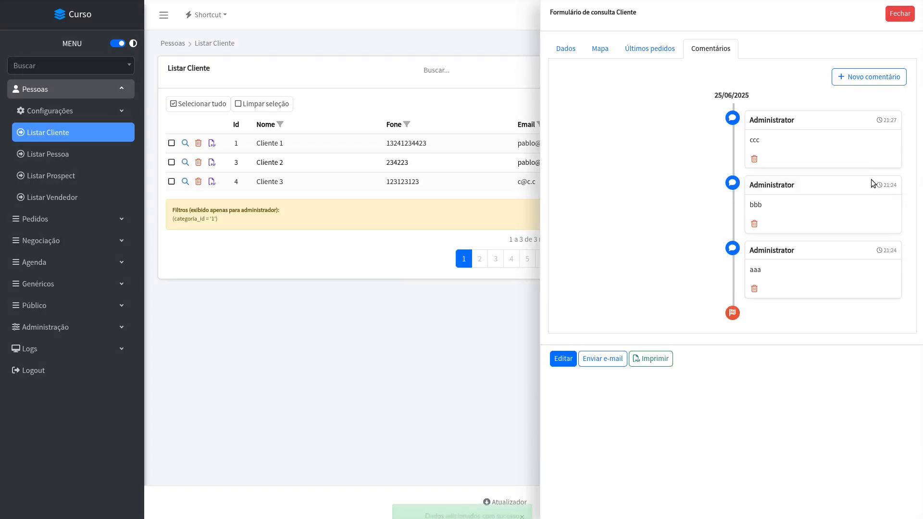
# Log in as the regular user and view Cliente 1's comments.
pyautogui.click(34, 370)
pyautogui.write('user')
pyautogui.press('Tab')
pyautogui.write('user')
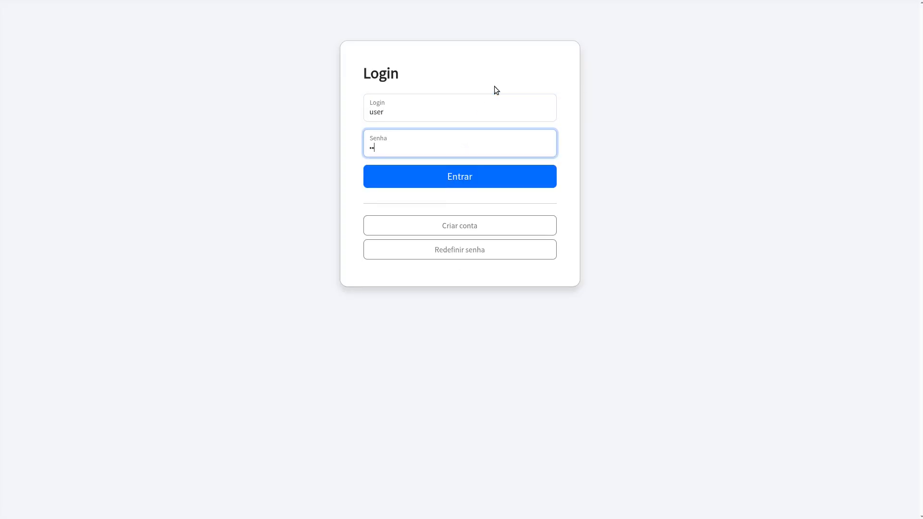
pyautogui.press('Return')
pyautogui.click(72, 89)
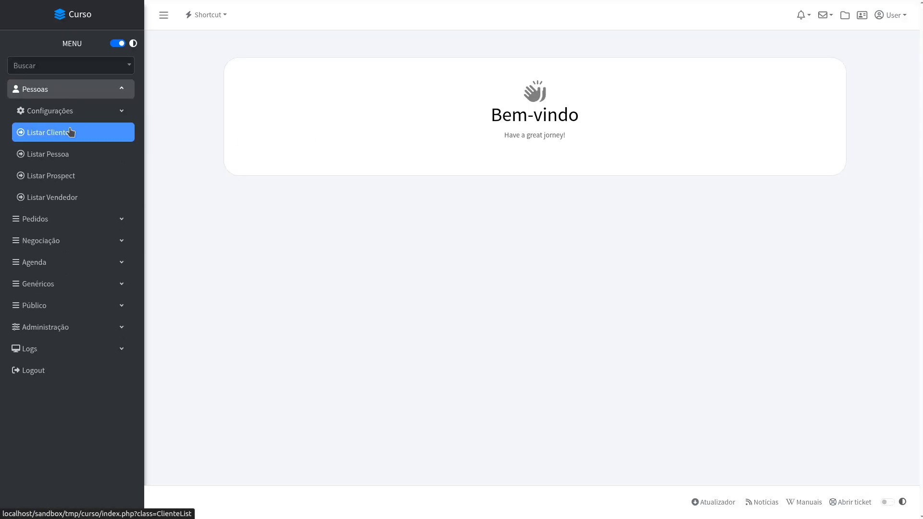
pyautogui.click(73, 131)
pyautogui.click(509, 143)
pyautogui.click(714, 49)
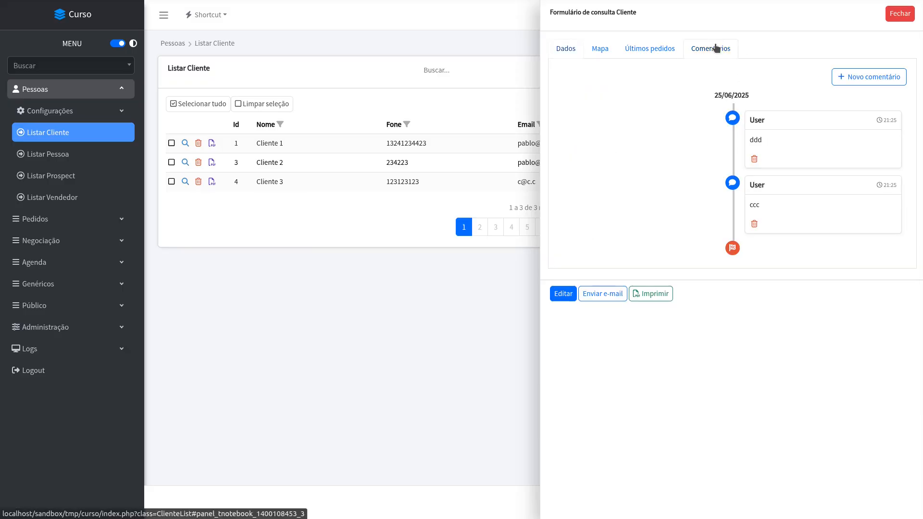
# Log back in as the administrator and reopen Cliente 1's comments.
pyautogui.click(56, 370)
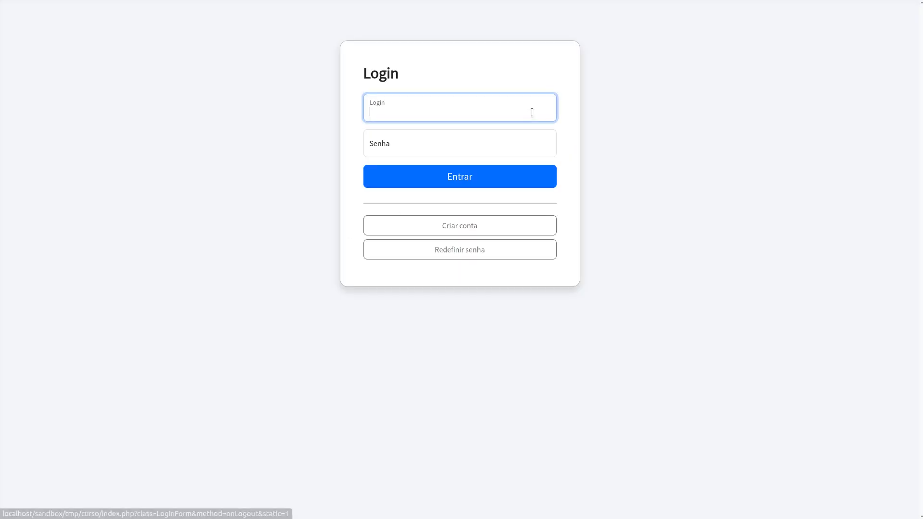
pyautogui.write('admin')
pyautogui.press('Tab')
pyautogui.write('admin')
pyautogui.press('Return')
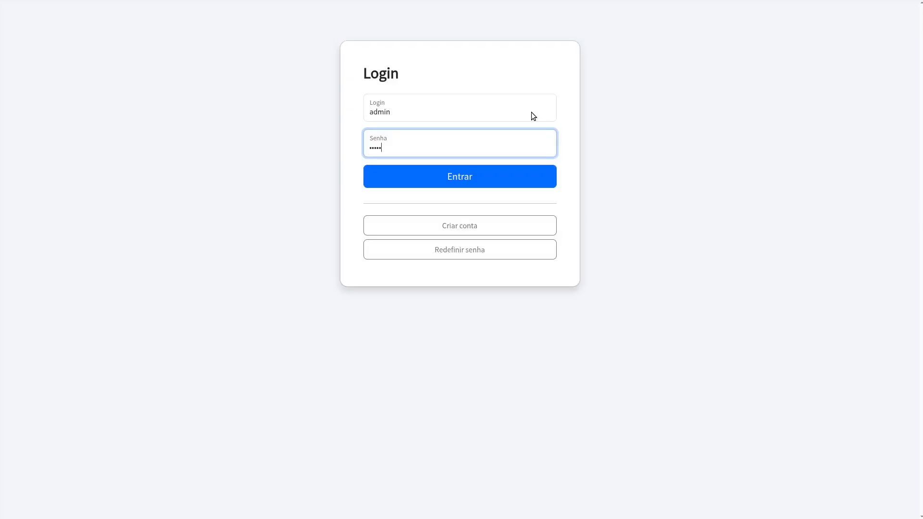
pyautogui.click(77, 90)
pyautogui.click(70, 134)
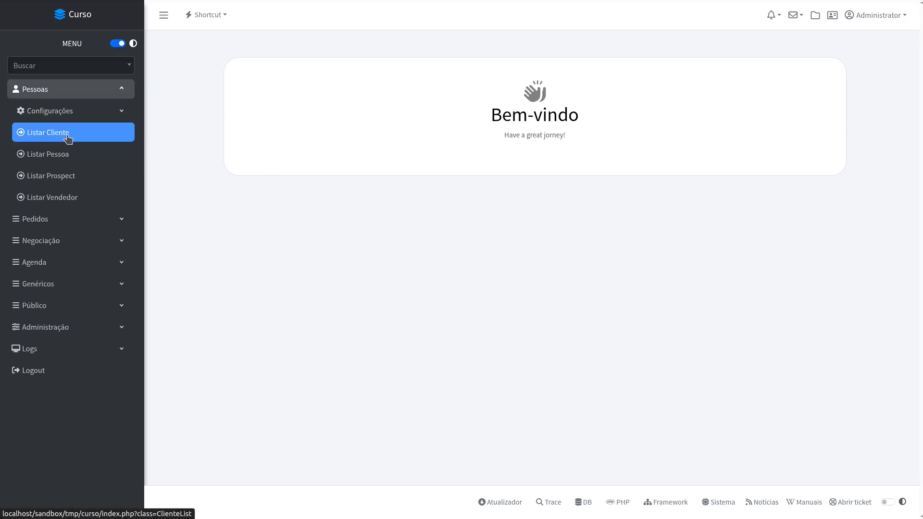
pyautogui.click(185, 143)
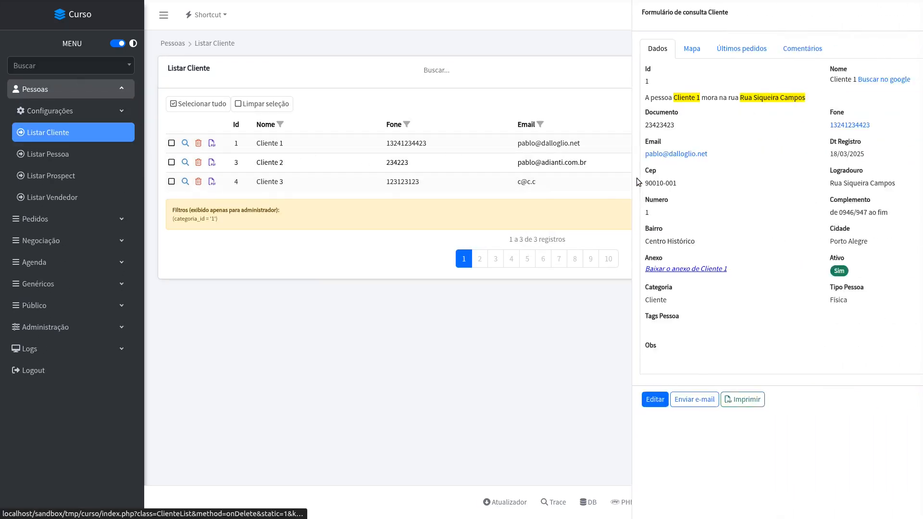
pyautogui.click(710, 48)
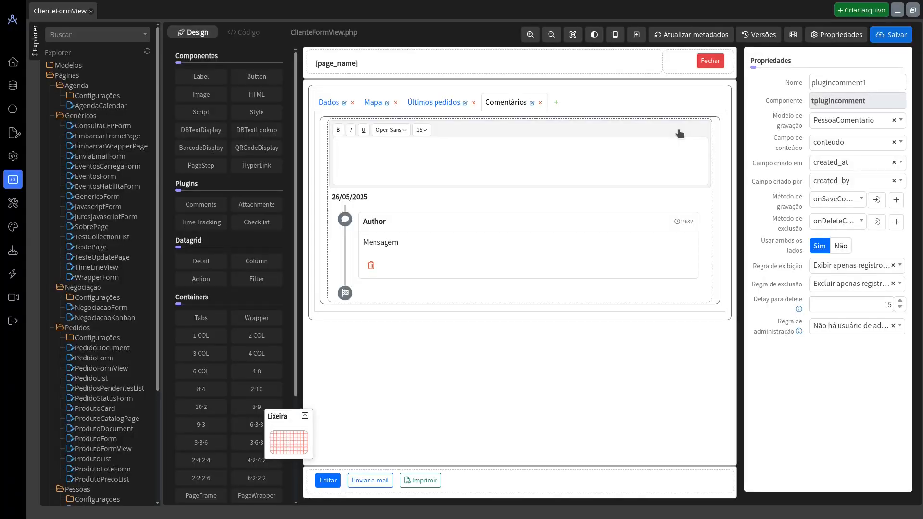
# Set Regra de exibição to 'Exibir todos registros', keep the other rules, and save the design.
pyautogui.click(861, 326)
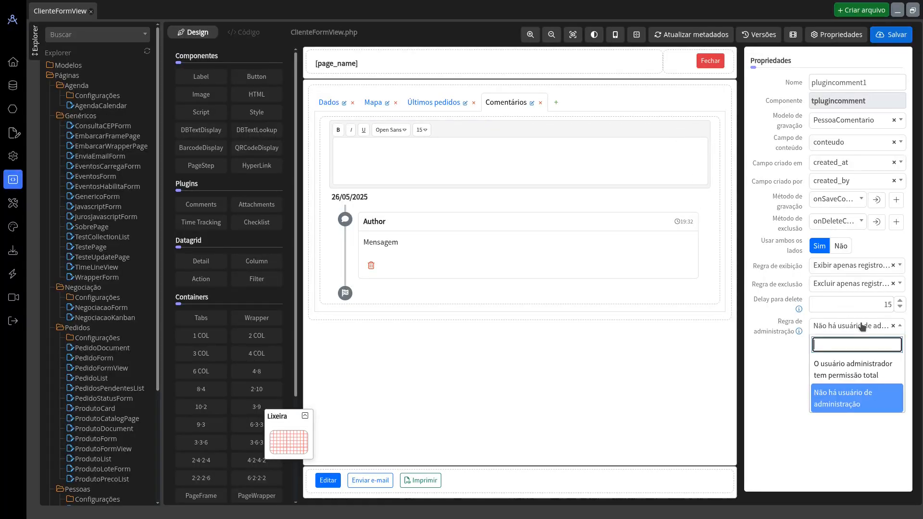
pyautogui.click(777, 377)
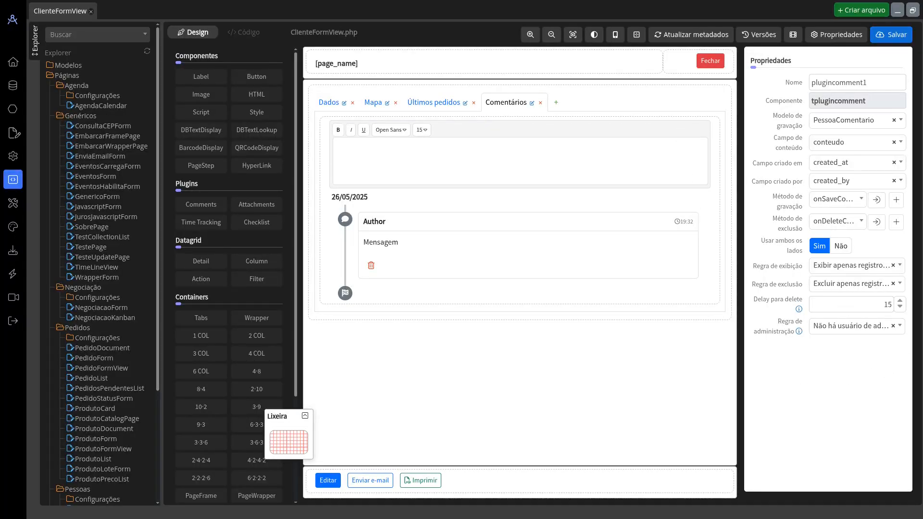
pyautogui.click(840, 267)
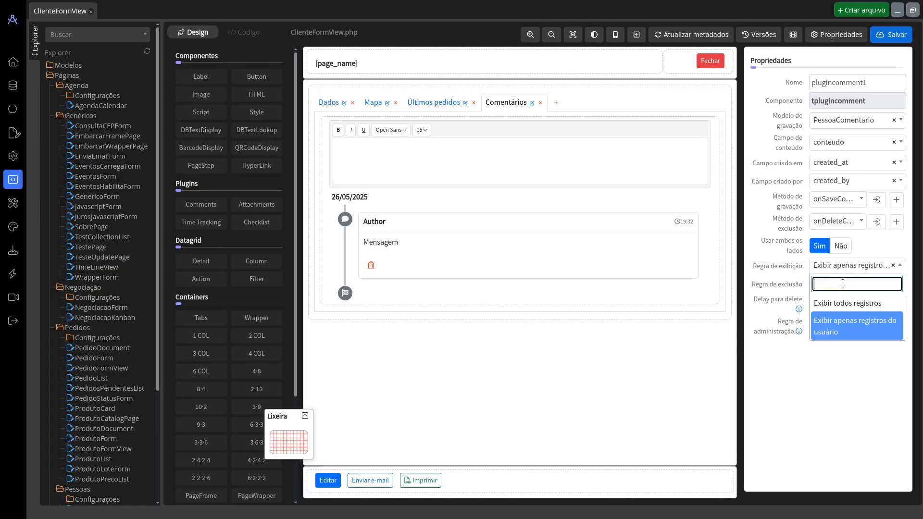
pyautogui.click(847, 303)
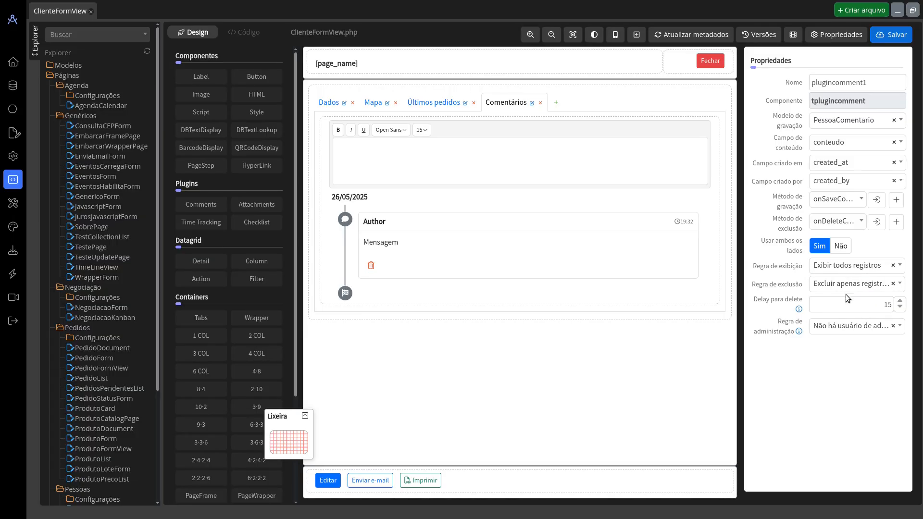
pyautogui.click(841, 285)
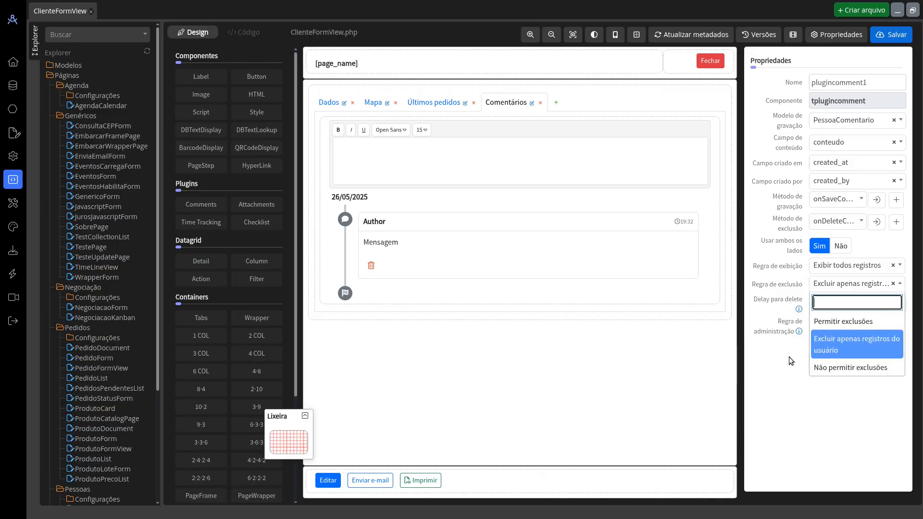
pyautogui.click(765, 369)
pyautogui.click(891, 35)
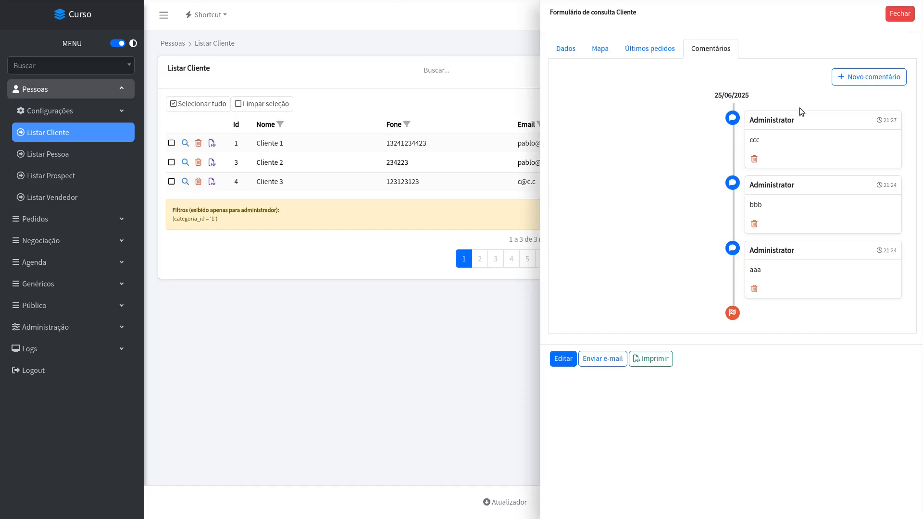
pyautogui.click(505, 502)
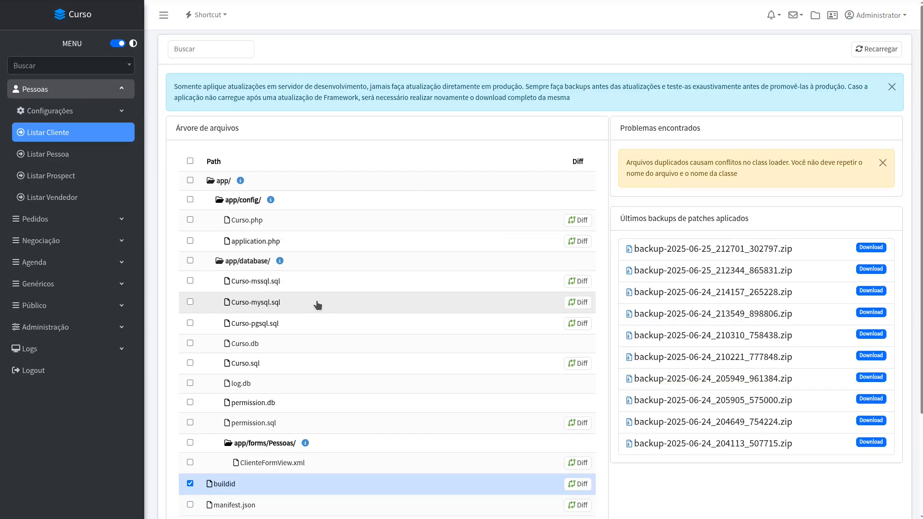
# Apply the ClienteFormView.xml update in Atualizador.
pyautogui.click(337, 462)
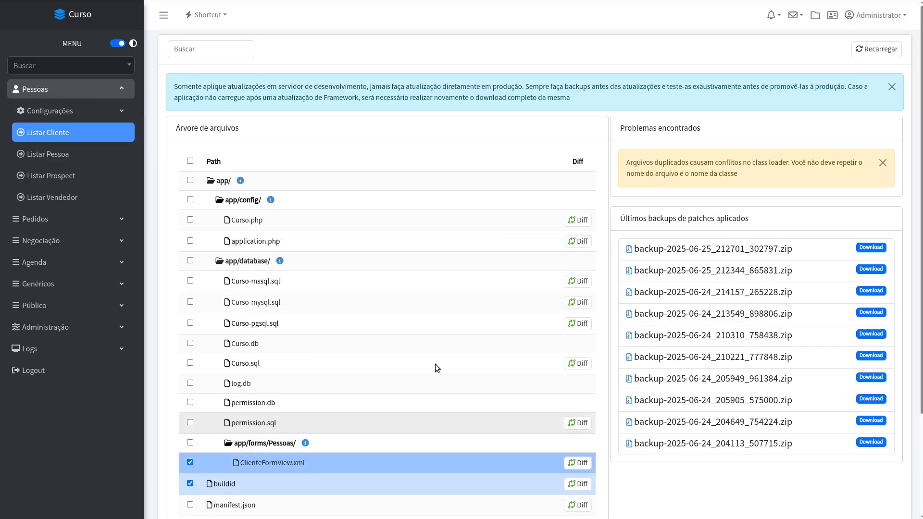
pyautogui.scroll(-3, 435, 365)
pyautogui.click(236, 442)
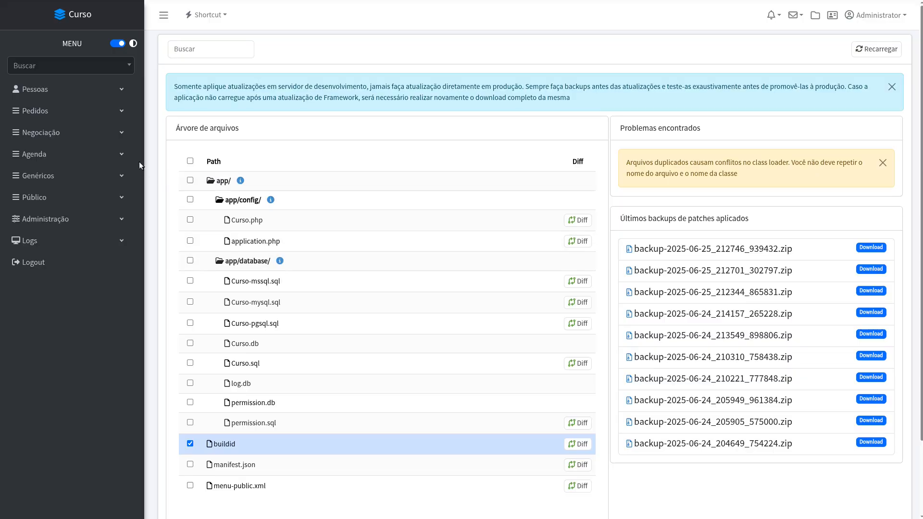
# Show Cliente 1's comments, now listing all six from admin and user, then return to the designer.
pyautogui.click(67, 89)
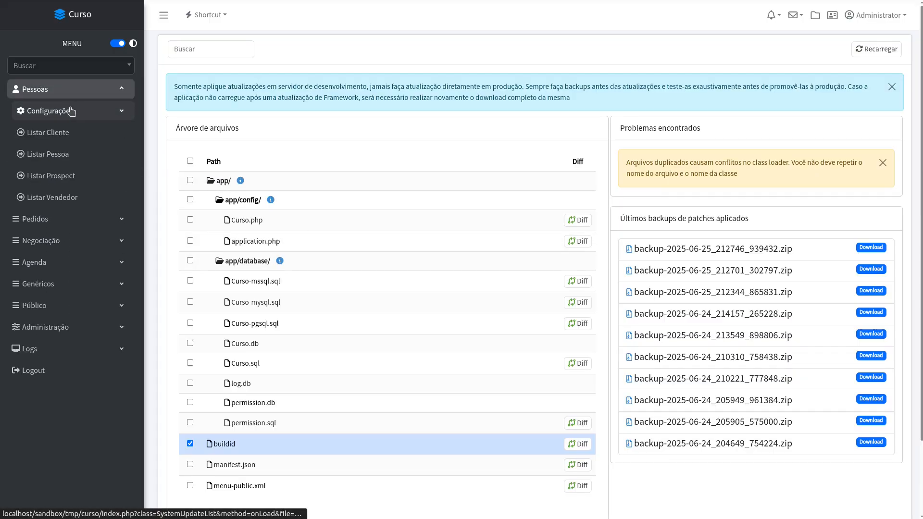
pyautogui.click(53, 132)
pyautogui.click(184, 143)
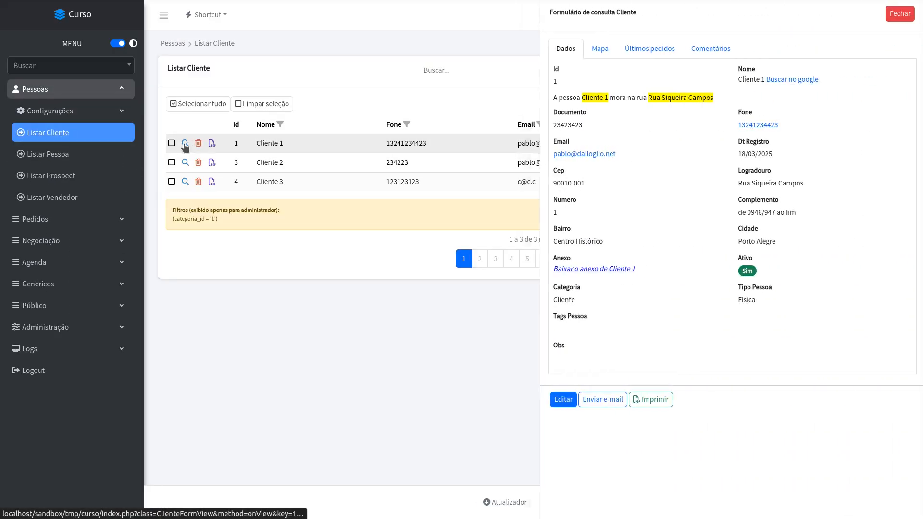
pyautogui.click(717, 44)
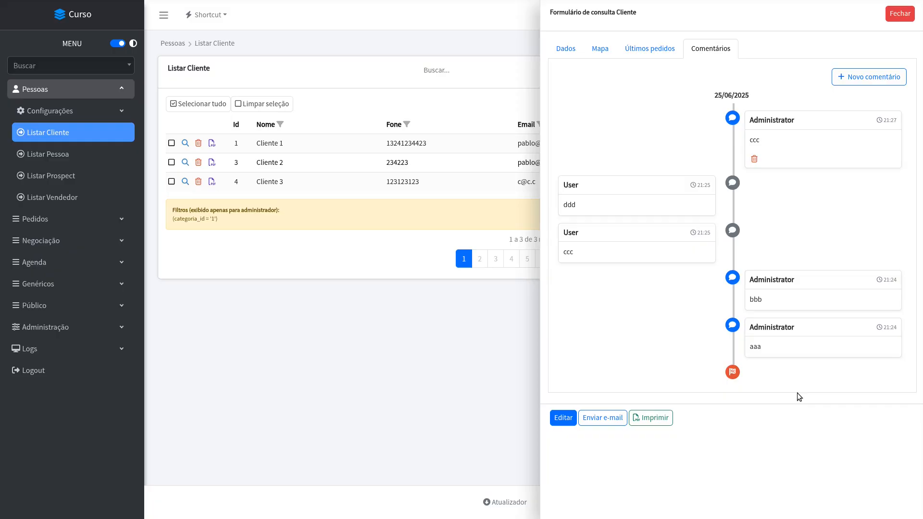
pyautogui.hotkey('alt', 'Tab')
pyautogui.click(849, 327)
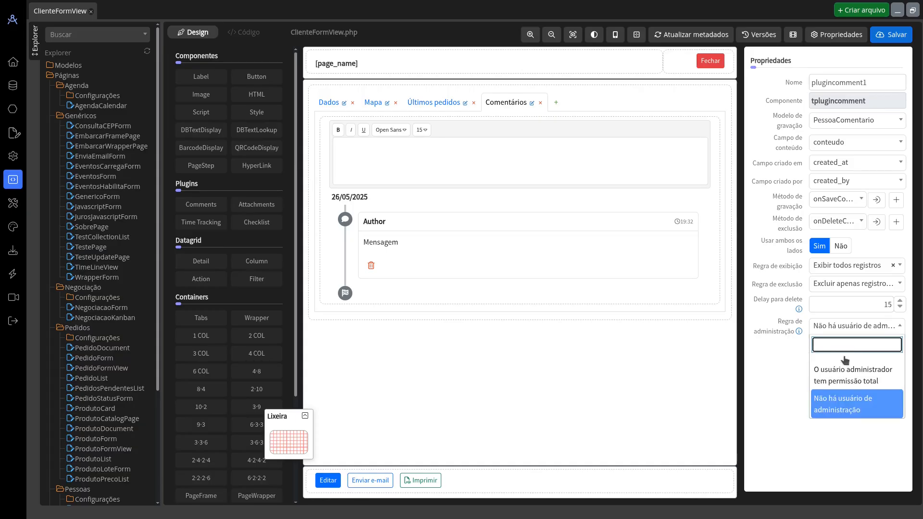
pyautogui.click(846, 371)
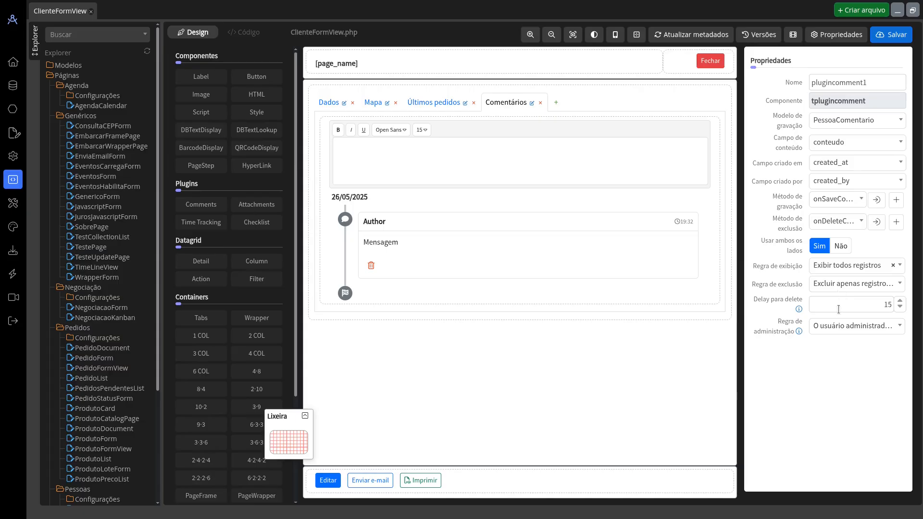
pyautogui.click(835, 327)
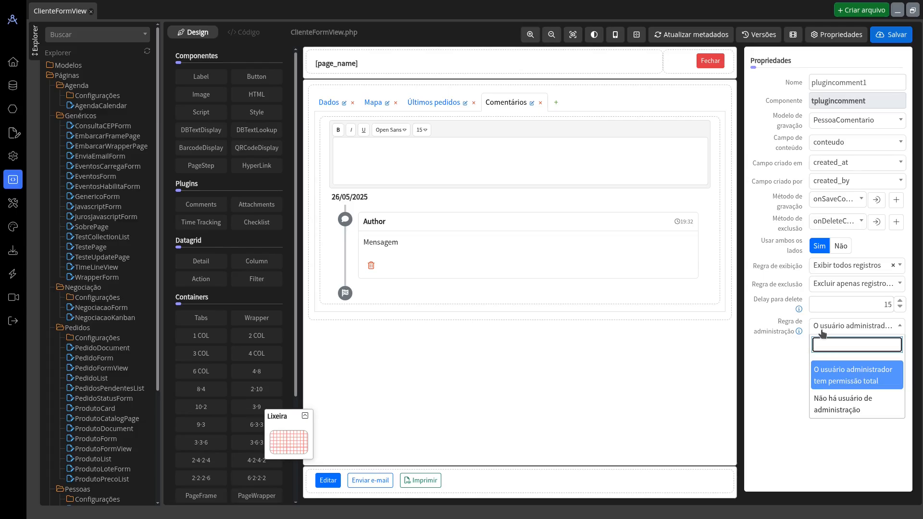
pyautogui.click(833, 331)
pyautogui.click(834, 331)
pyautogui.click(833, 331)
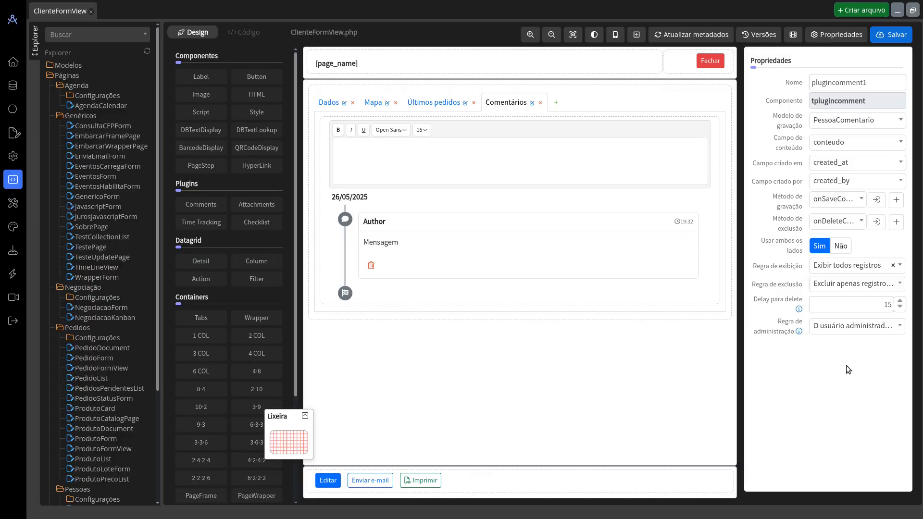
pyautogui.click(859, 335)
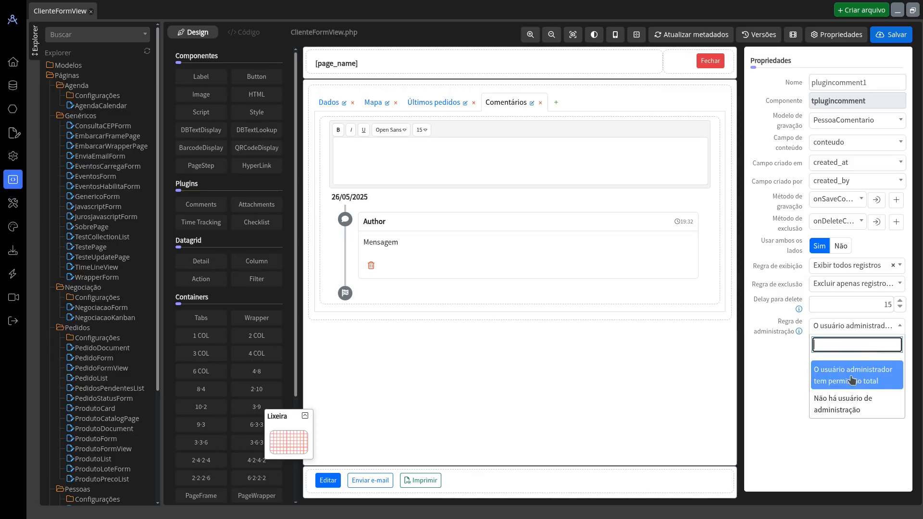
pyautogui.click(829, 360)
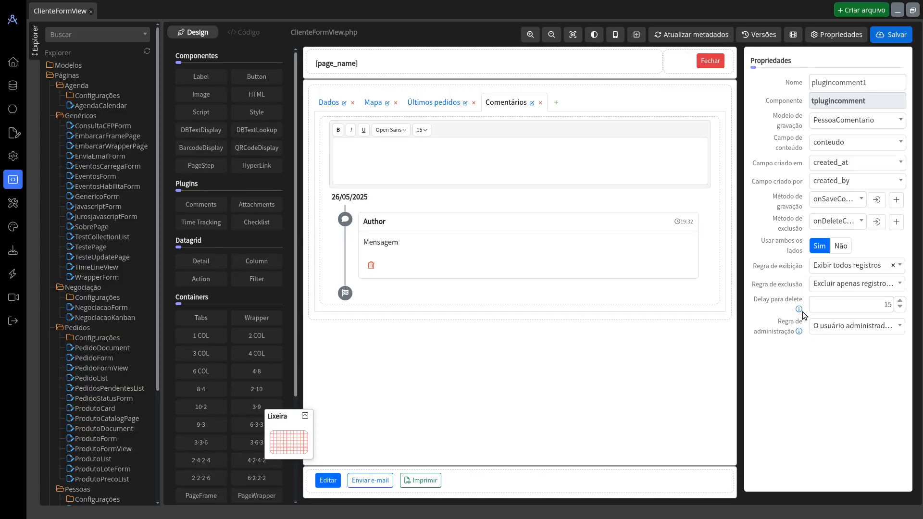
pyautogui.moveTo(801, 312)
pyautogui.click(844, 327)
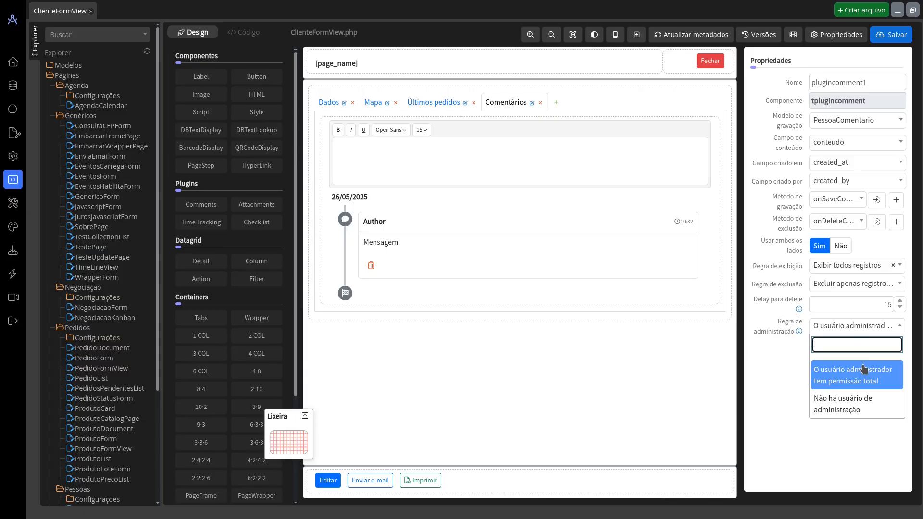
pyautogui.click(788, 360)
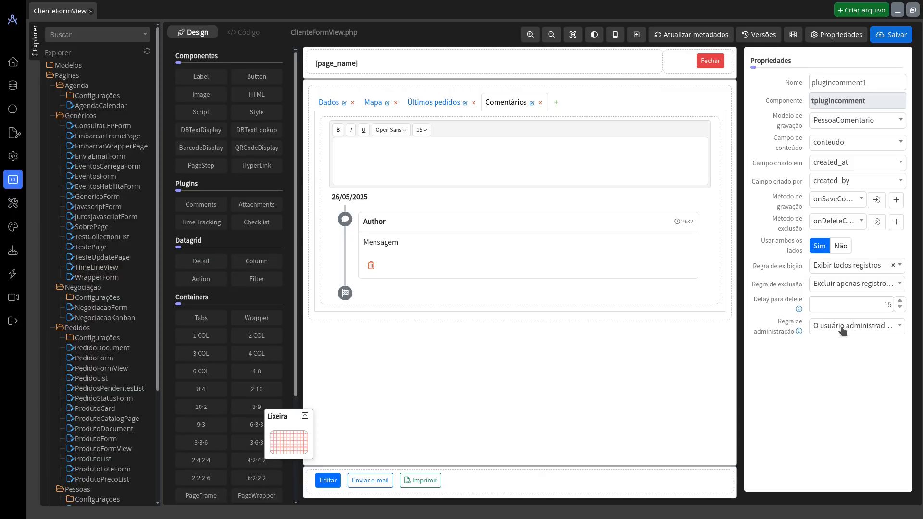
pyautogui.click(843, 327)
pyautogui.click(853, 375)
# Keep deletion limited to users' own comments with full admin permission, and save ClienteFormView.
pyautogui.click(854, 284)
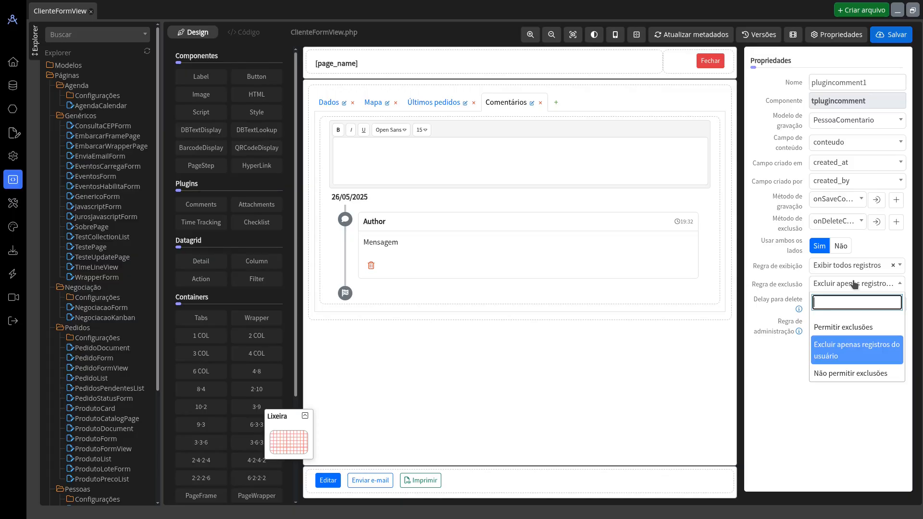
pyautogui.click(846, 348)
pyautogui.click(856, 329)
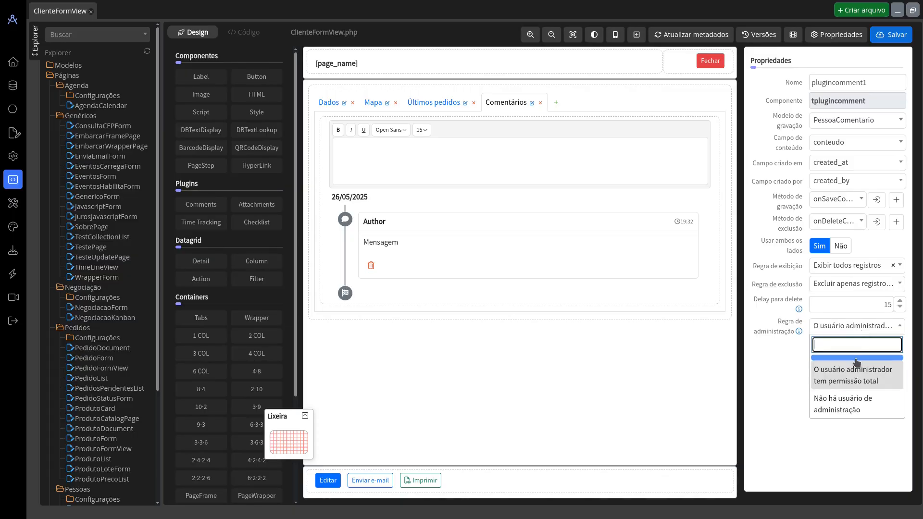
pyautogui.click(845, 366)
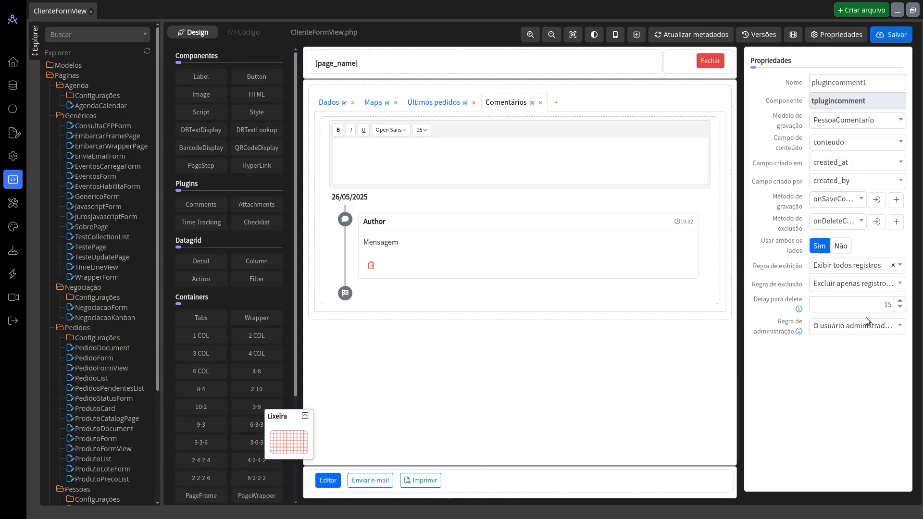
pyautogui.click(898, 43)
pyautogui.click(841, 201)
pyautogui.click(840, 201)
# Open onSaveComment's code and review the try blocks of onDeleteComment and onSaveComment.
pyautogui.click(877, 200)
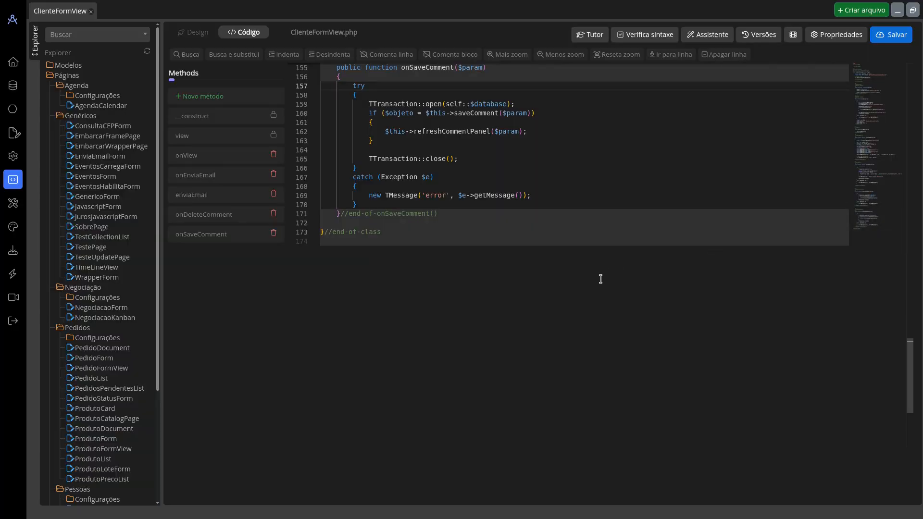
pyautogui.scroll(4, 610, 272)
pyautogui.scroll(1, 604, 272)
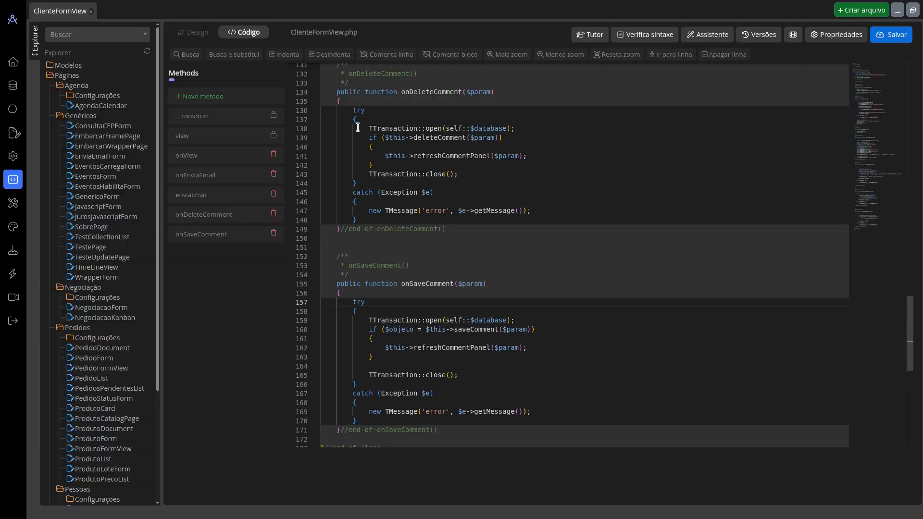
pyautogui.moveTo(363, 120); pyautogui.dragTo(501, 190)
pyautogui.click(533, 185)
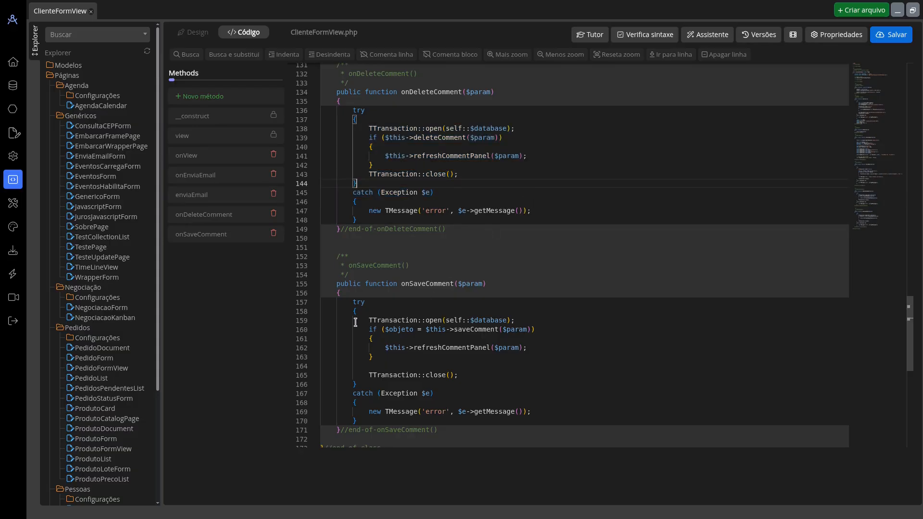
pyautogui.moveTo(355, 323); pyautogui.dragTo(493, 375)
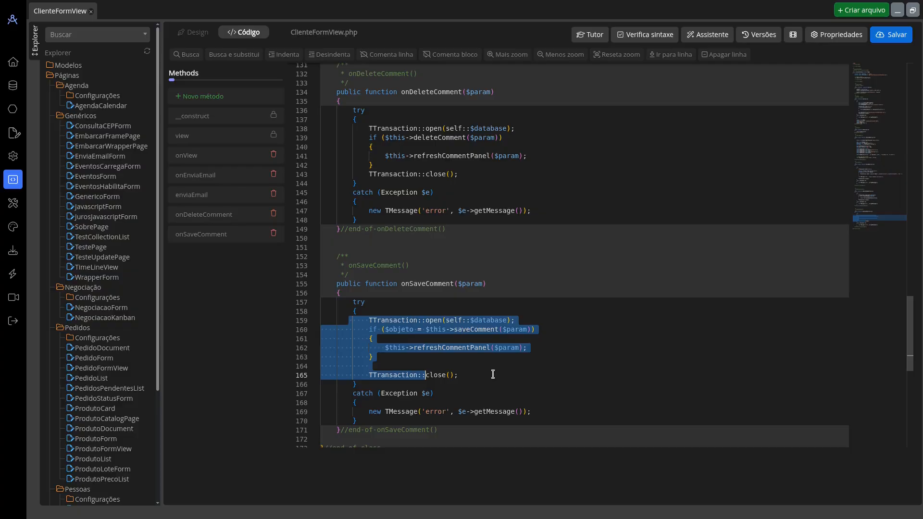
pyautogui.click(496, 375)
# Retype the '$objeto =' saveComment assignment on line 160 and add a blank line after line 164.
pyautogui.moveTo(384, 329); pyautogui.dragTo(424, 330)
pyautogui.press('BackSpace')
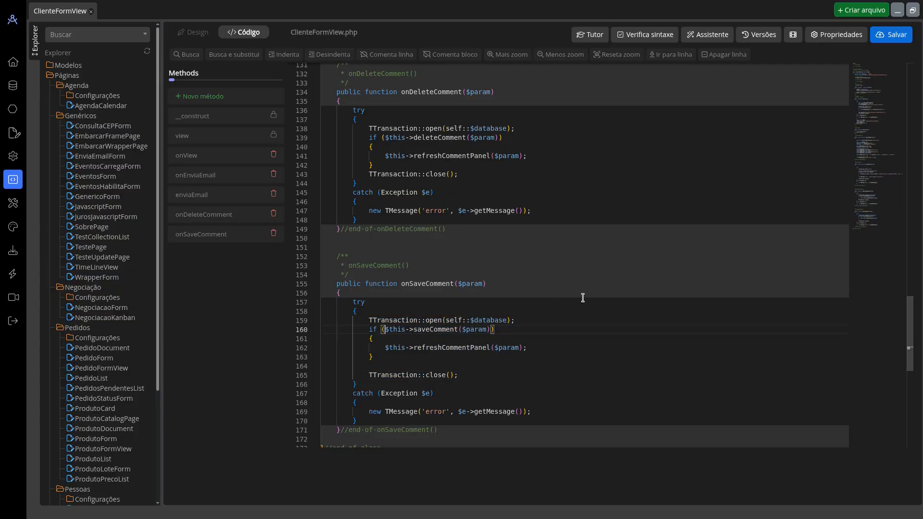
pyautogui.hotkey('ctrl', 'shift', 'Right')
pyautogui.hotkey('ctrl', 'shift', 'Right')
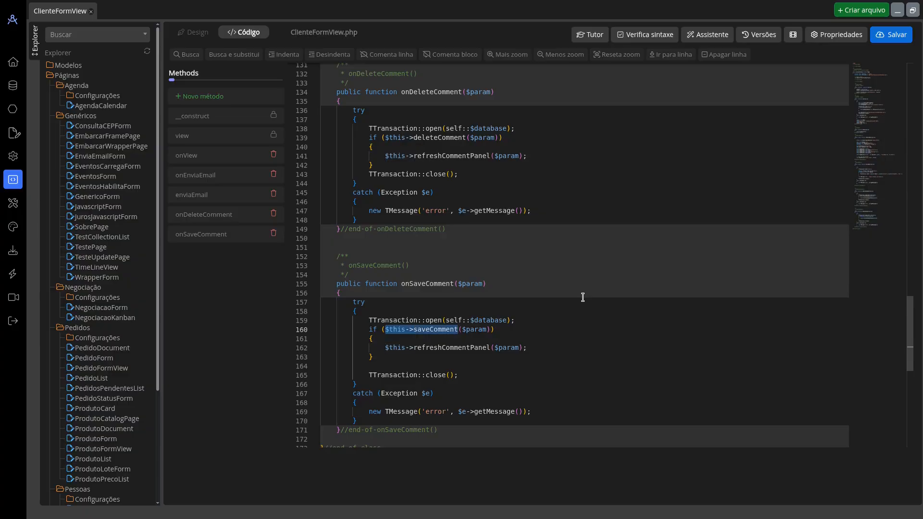
pyautogui.press('Left')
pyautogui.write('$ob')
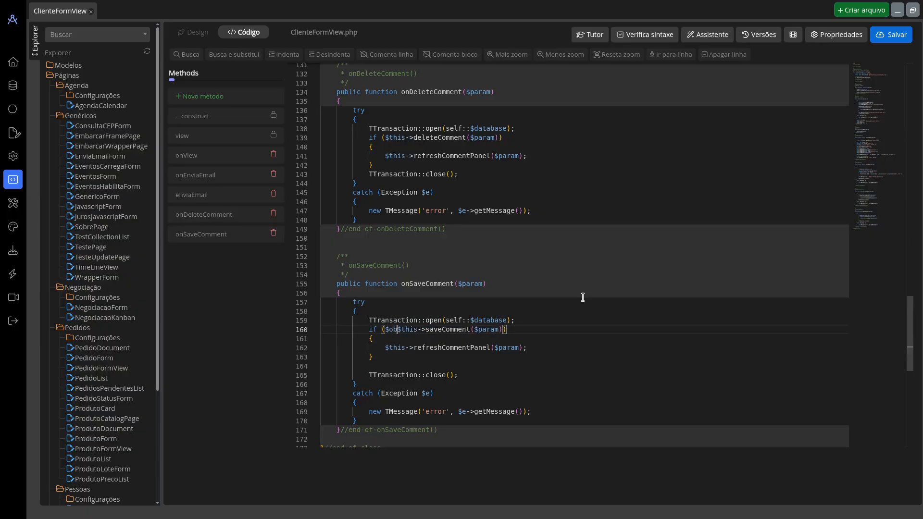
pyautogui.write('jeto =')
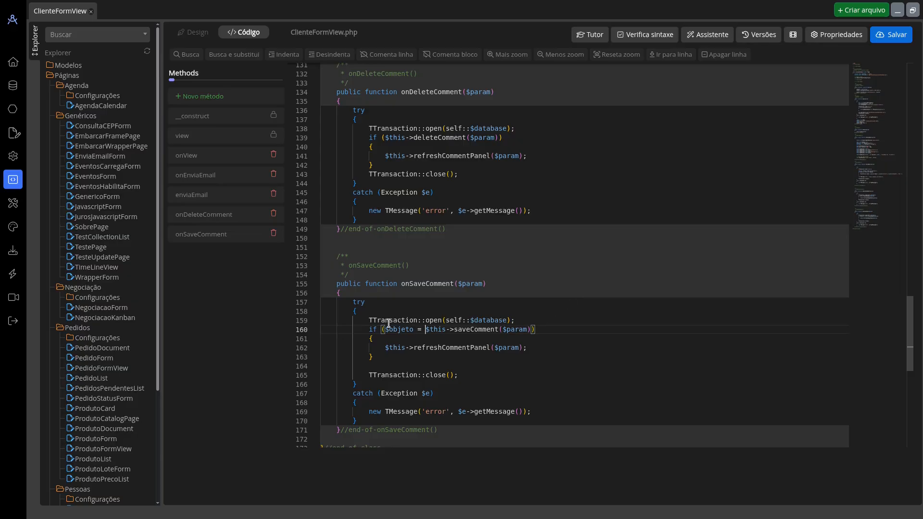
pyautogui.moveTo(385, 330); pyautogui.dragTo(412, 332)
pyautogui.click(501, 366)
pyautogui.press('Return')
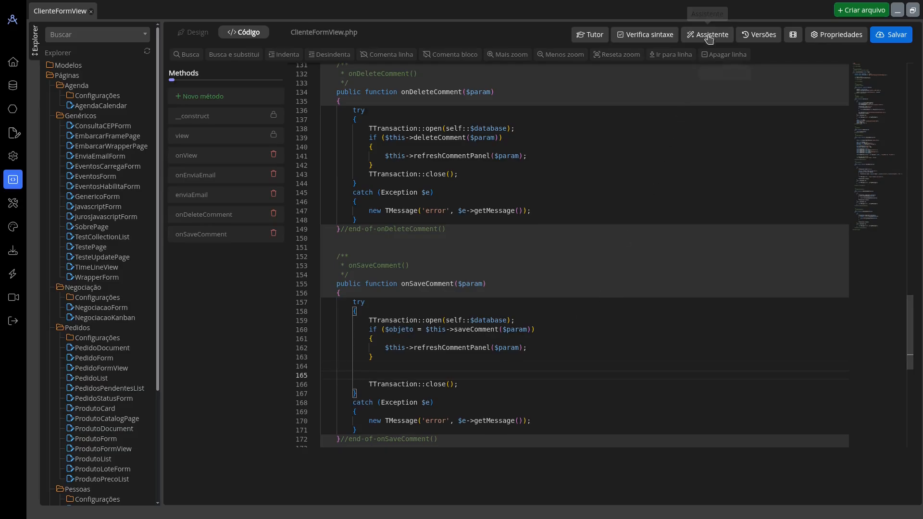
# Insert the Assistente > Mensagens > 'Enviar um email' MailService::send snippet at the cursor.
pyautogui.click(708, 34)
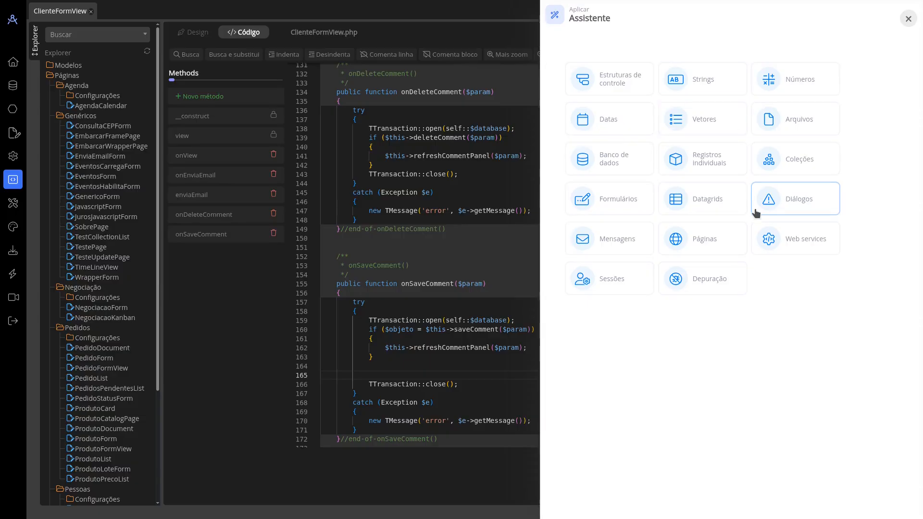
pyautogui.click(634, 230)
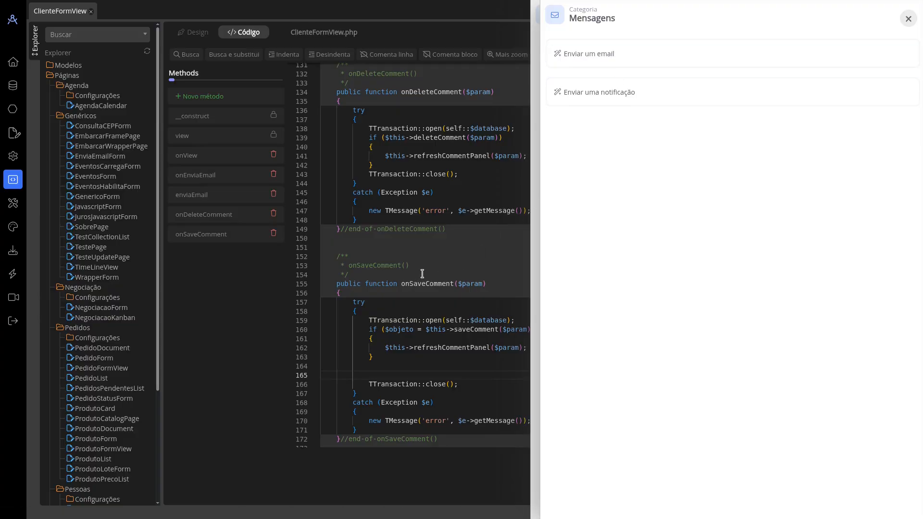
pyautogui.click(664, 55)
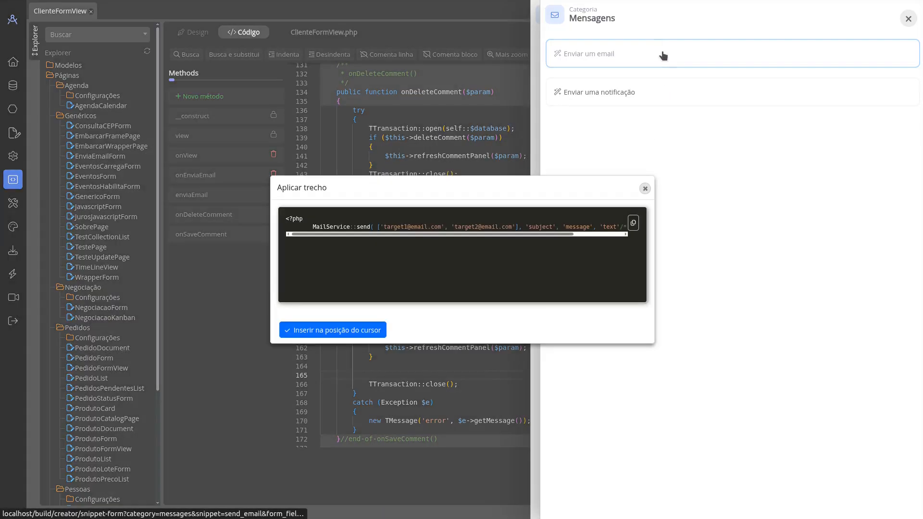
pyautogui.click(382, 328)
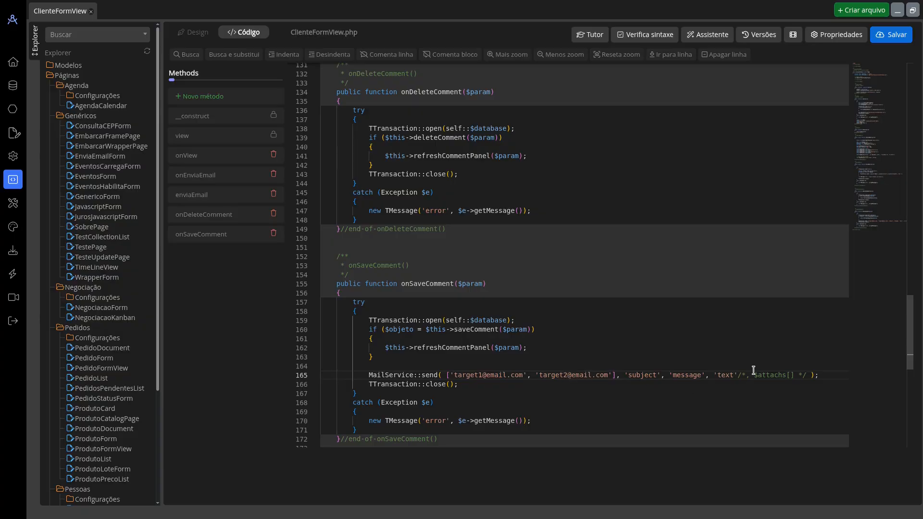
pyautogui.click(754, 370)
pyautogui.press('End')
pyautogui.press('Return')
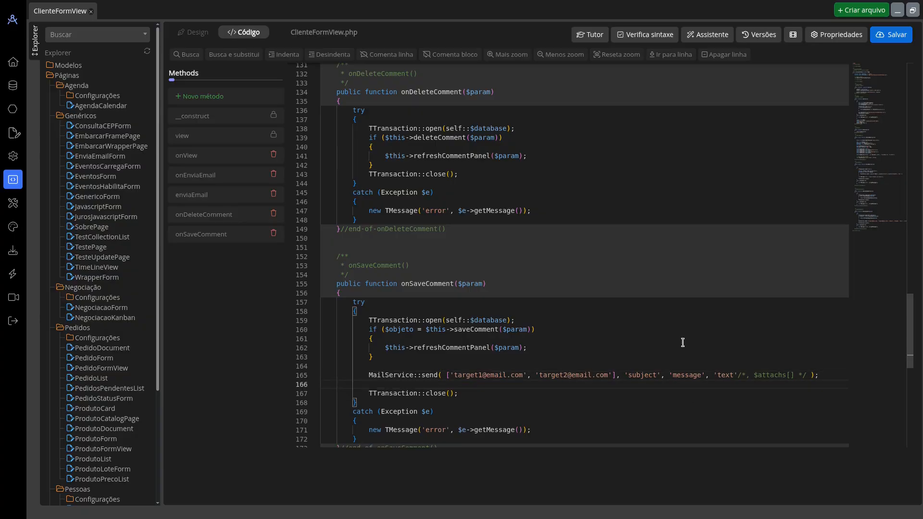
# Insert the 'send a notification' snippet below it, then delete those notification lines.
pyautogui.click(728, 41)
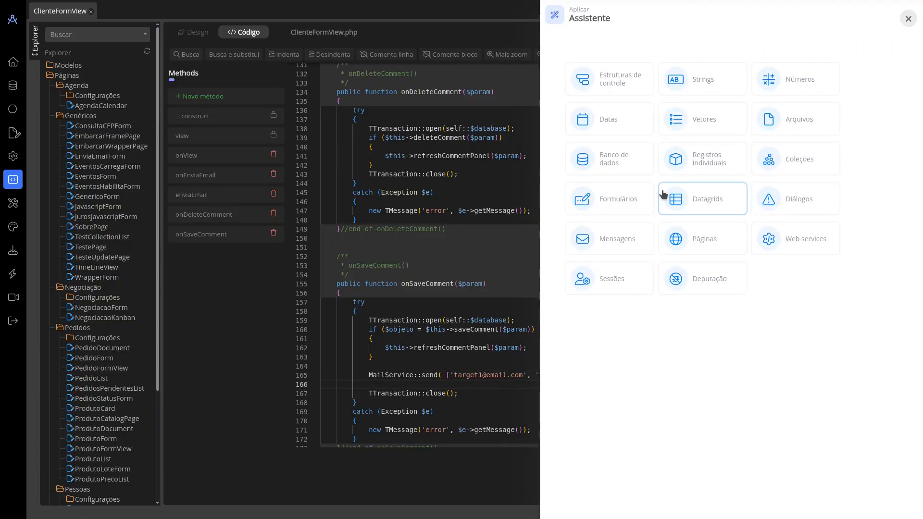
pyautogui.click(629, 233)
pyautogui.click(602, 97)
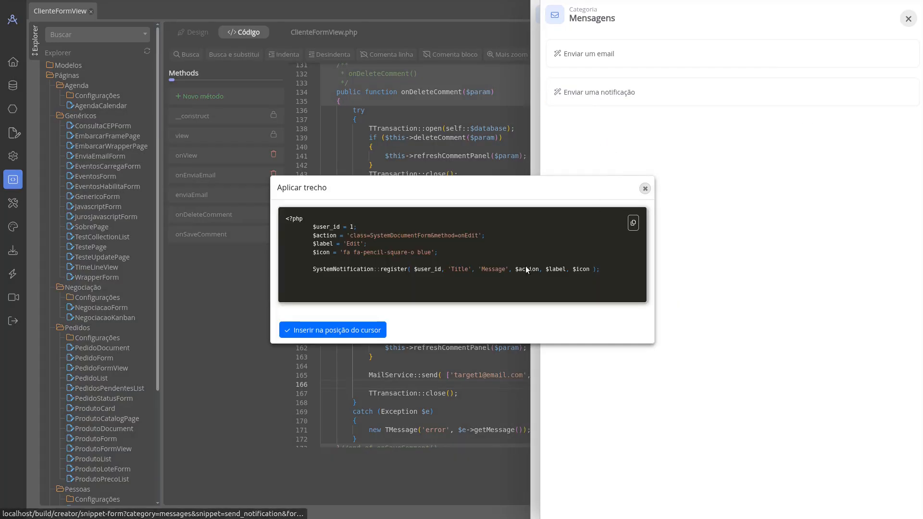
pyautogui.click(373, 330)
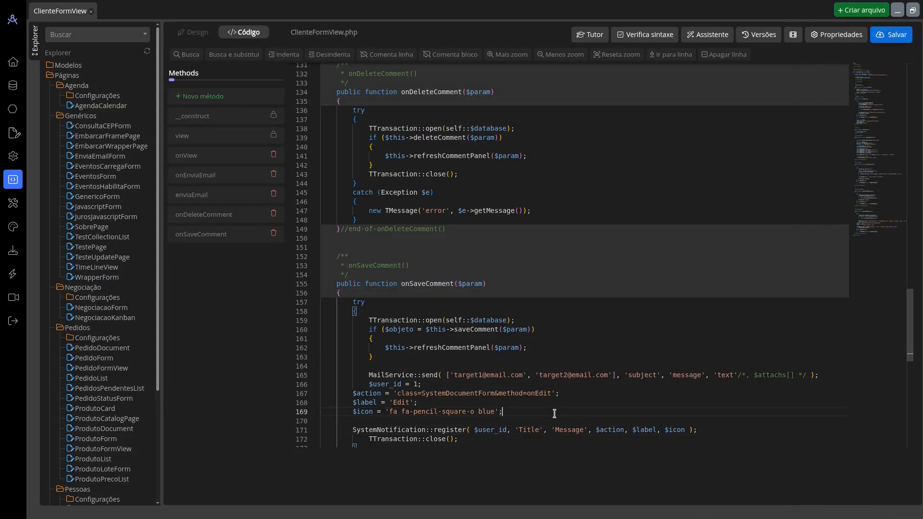
pyautogui.click(757, 432)
pyautogui.press('Return')
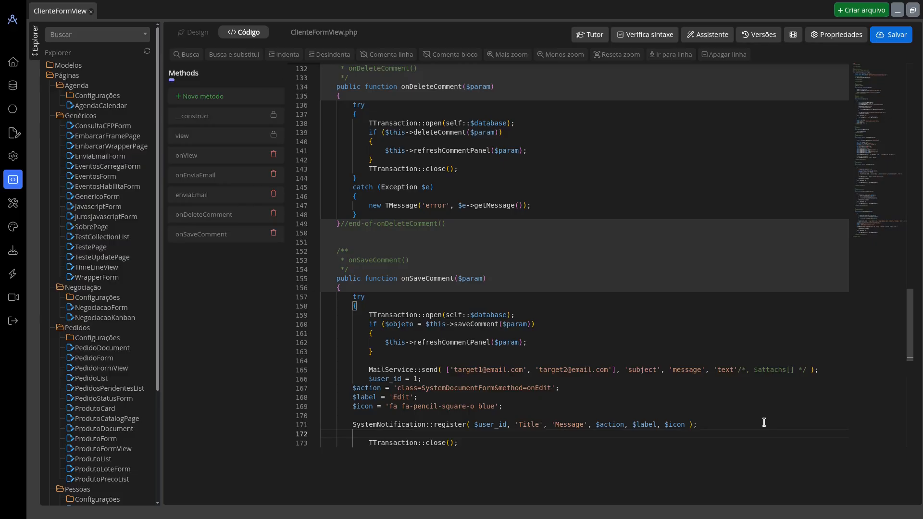
pyautogui.moveTo(712, 424); pyautogui.dragTo(310, 382)
pyautogui.press('BackSpace')
pyautogui.press('BackSpace')
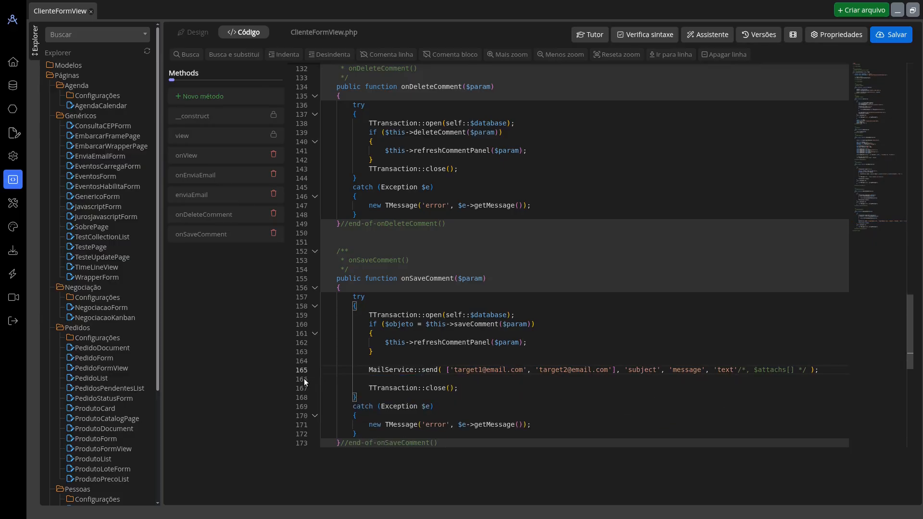
# Comment out the MailService::send line with //, then select the comments plugin in Design view.
pyautogui.press('Home')
pyautogui.write('//')
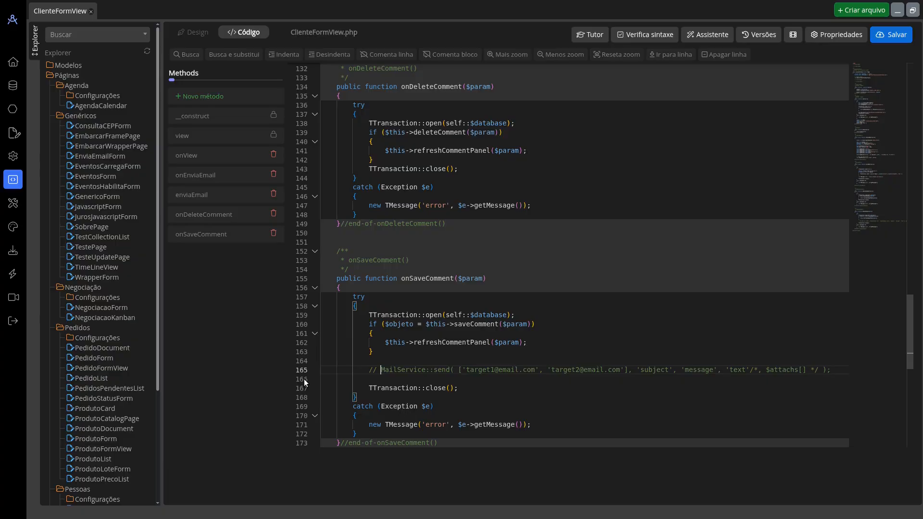
pyautogui.click(209, 35)
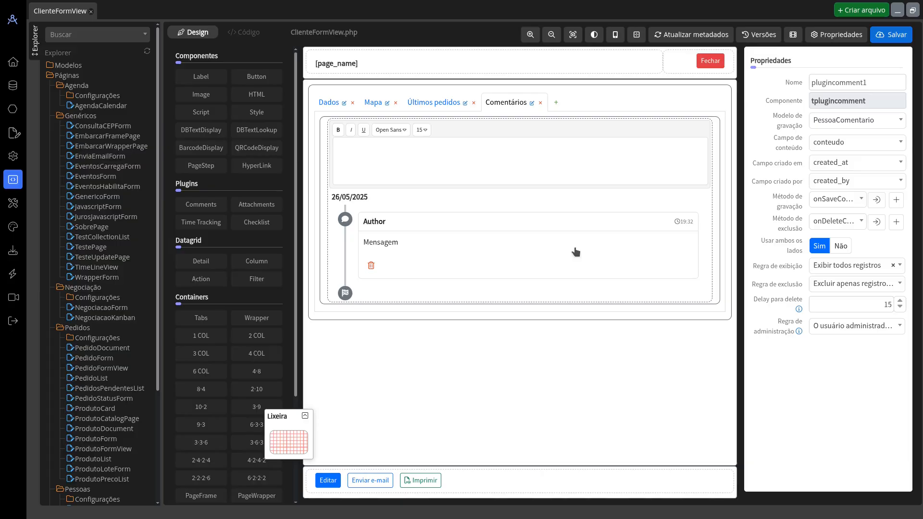
pyautogui.click(550, 206)
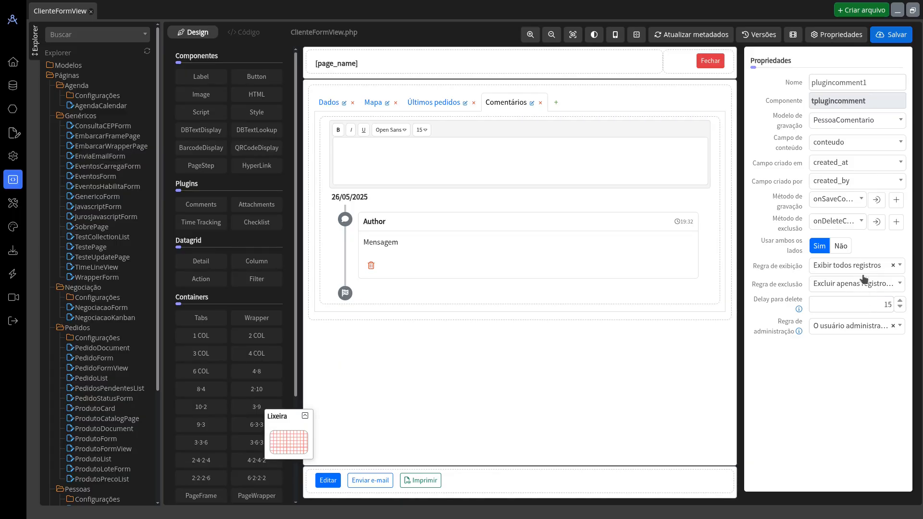
pyautogui.click(877, 200)
pyautogui.scroll(3, 629, 236)
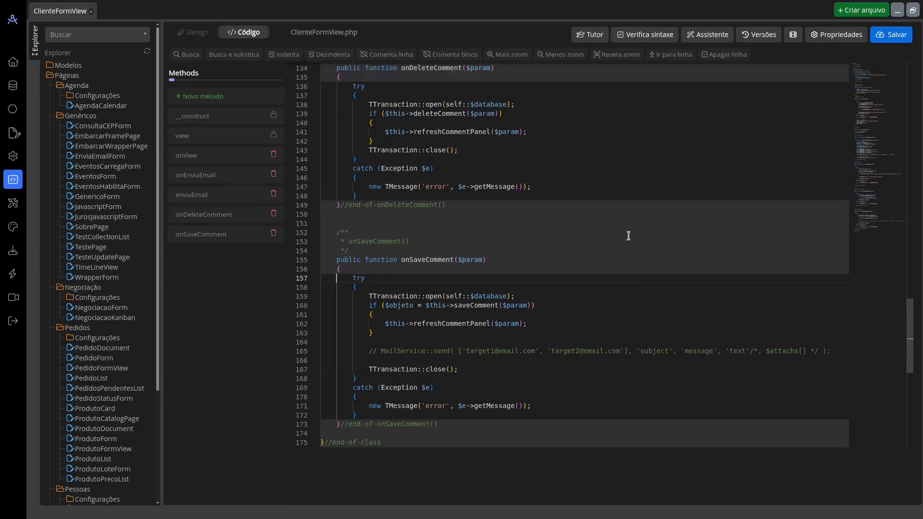
pyautogui.click(192, 34)
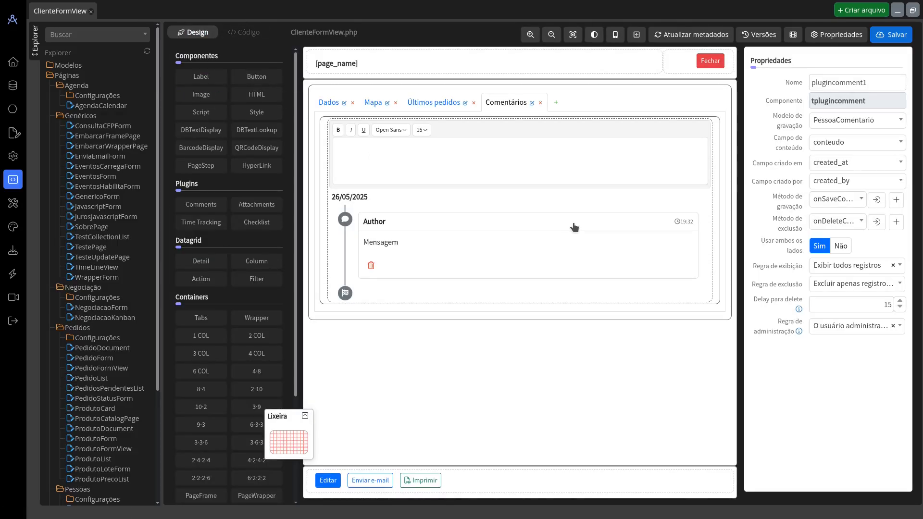
pyautogui.hotkey('alt', 'Tab')
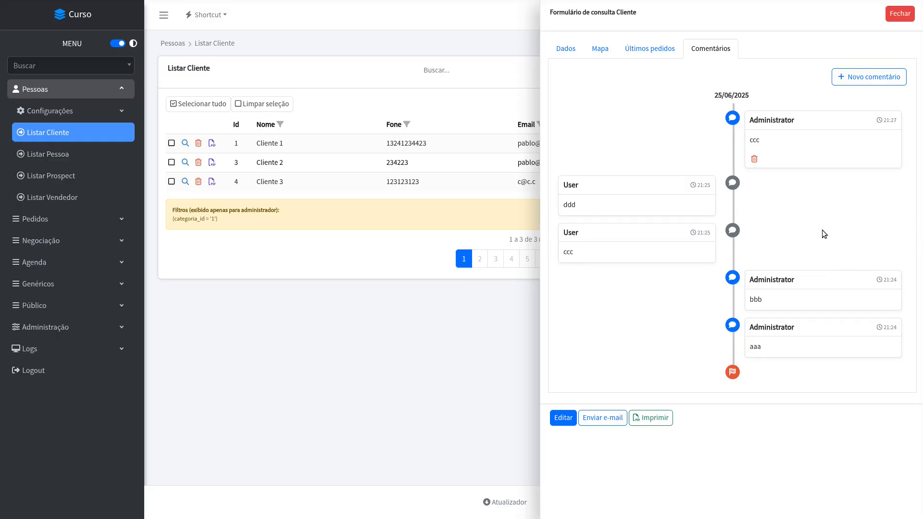
pyautogui.hotkey('alt', 'Tab')
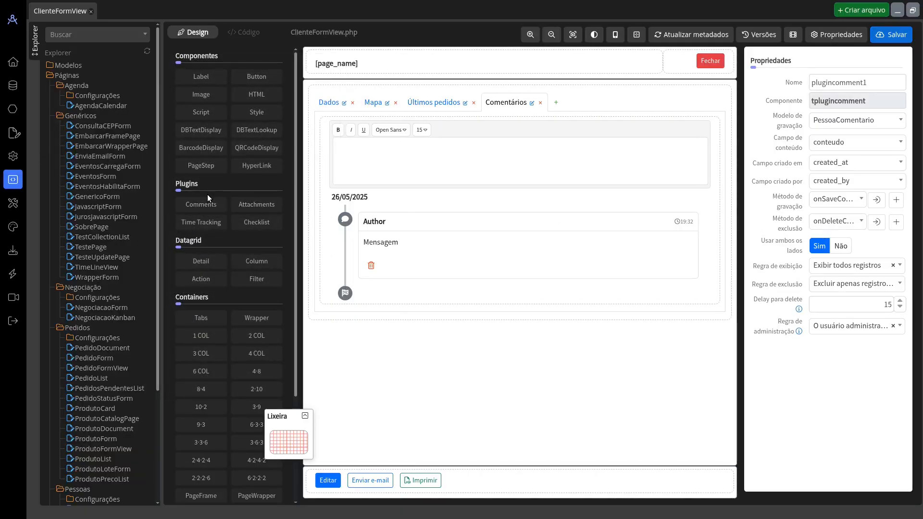
pyautogui.moveTo(205, 202); pyautogui.dragTo(485, 182)
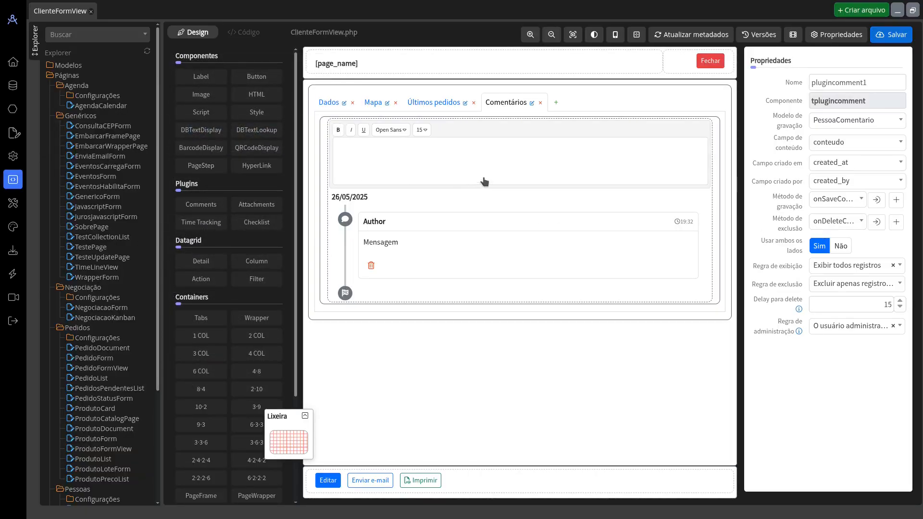